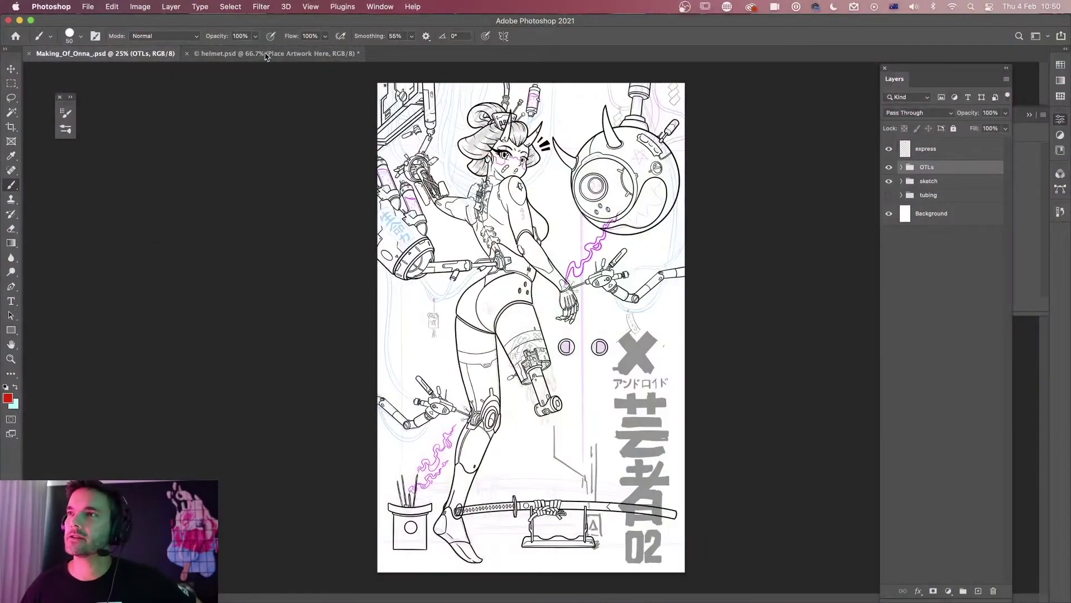
# Switch to the open helmet.psd document.
pyautogui.click(276, 53)
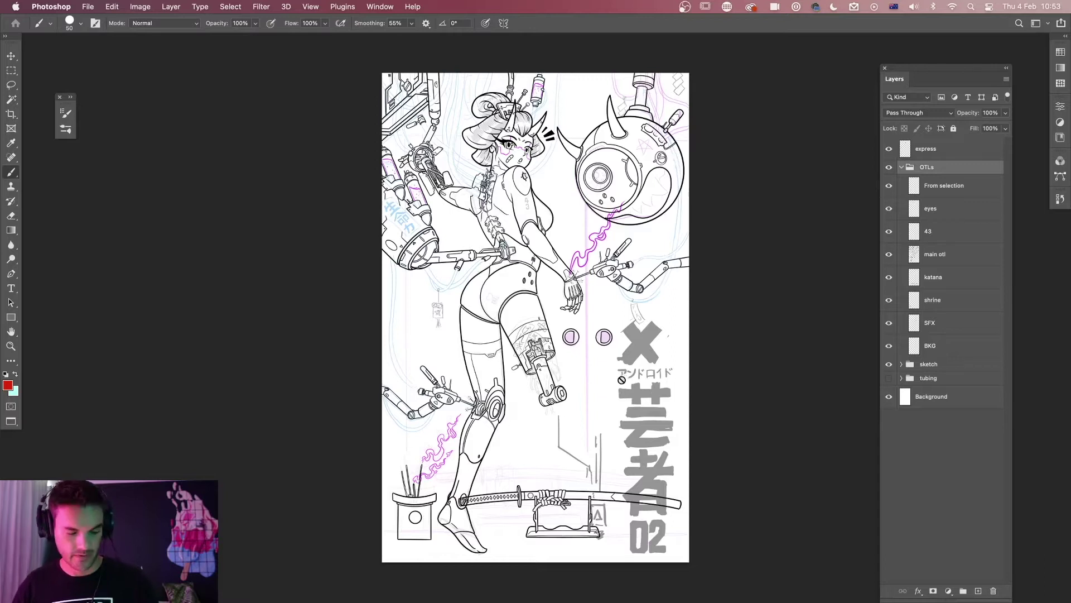
# Add a new layer in the OTLs group, reset the colours to black and white, and brush a long S-shaped line beside the horned helmet.
pyautogui.press('super+plus')
pyautogui.press('super+plus')
pyautogui.moveTo(571, 294); pyautogui.dragTo(534, 472)
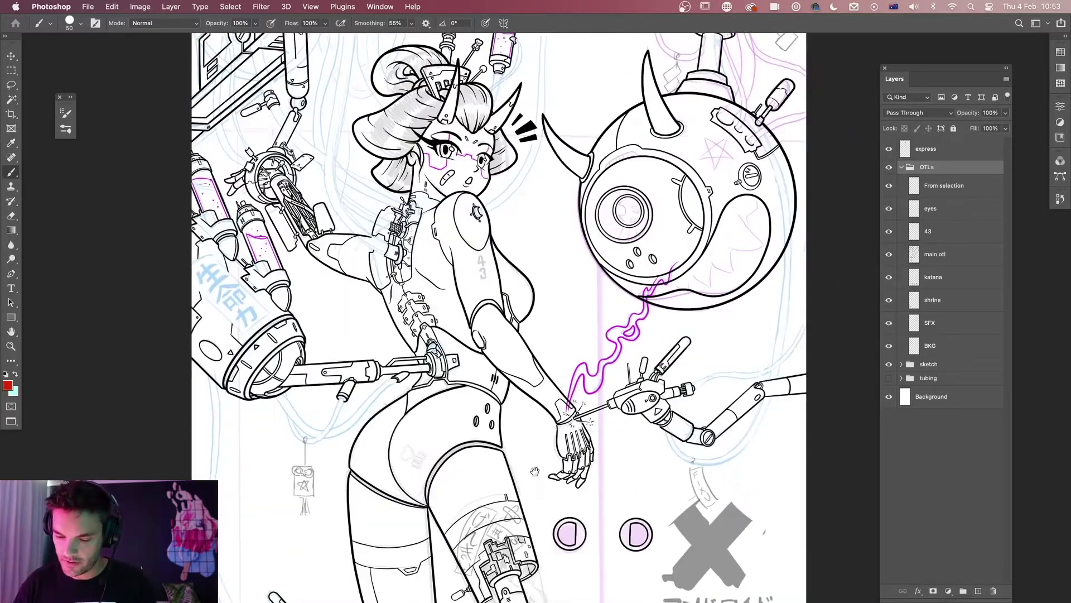
pyautogui.moveTo(496, 284); pyautogui.dragTo(514, 430)
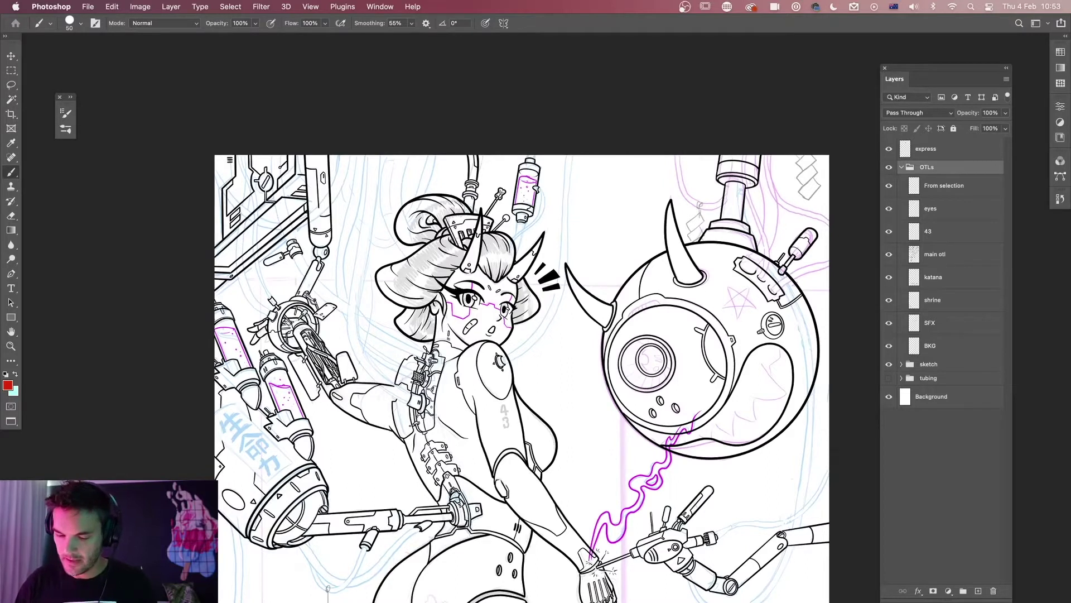
pyautogui.press('super+shift+alt+n')
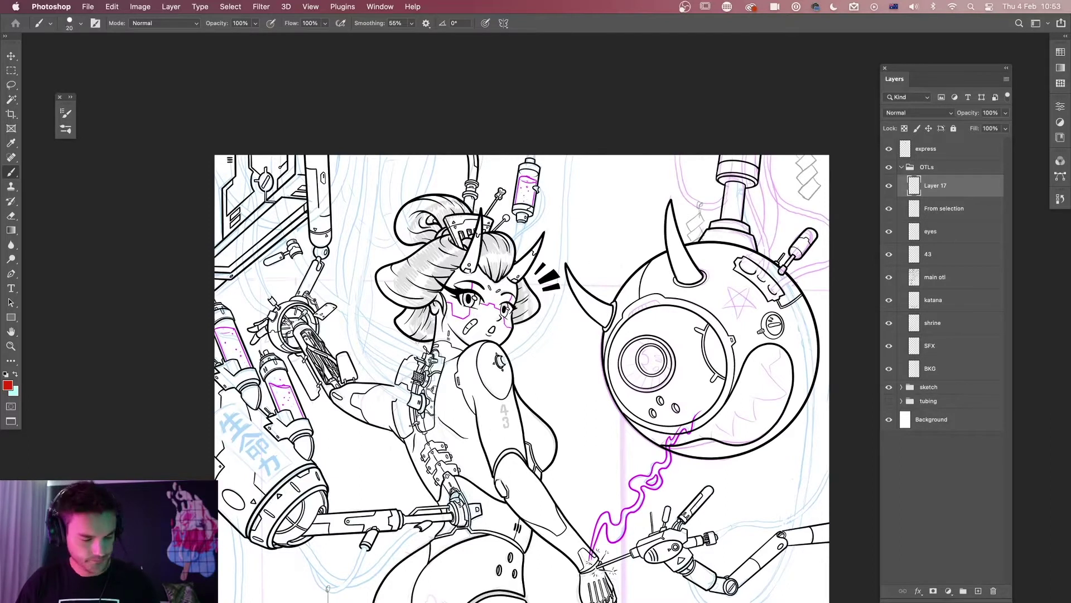
pyautogui.press('d')
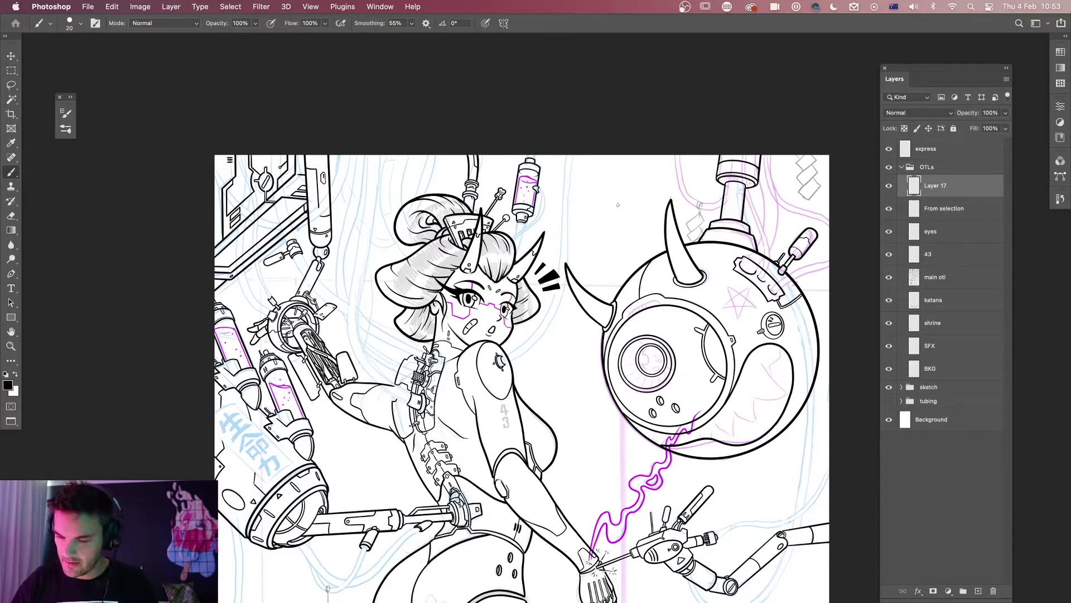
pyautogui.moveTo(624, 168)
pyautogui.mouseDown()
pyautogui.moveTo(576, 271)
pyautogui.moveTo(562, 355)
pyautogui.moveTo(605, 455)
pyautogui.moveTo(567, 495)
pyautogui.mouseUp()
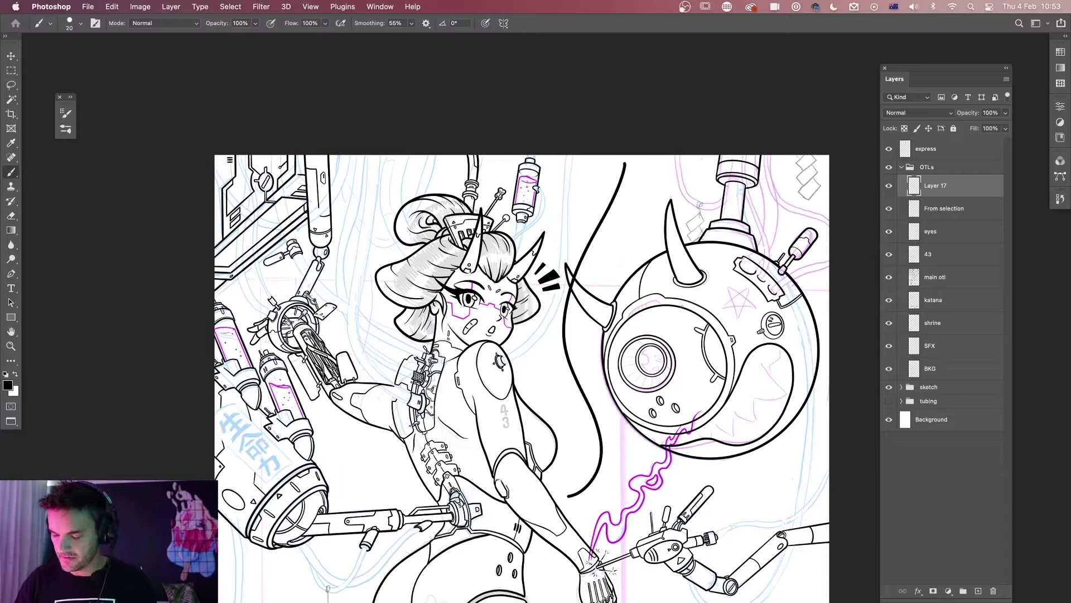
# Check the brush smoothing amount and try to draw a second line by hand parallel to the S-shaped curve.
pyautogui.click(410, 23)
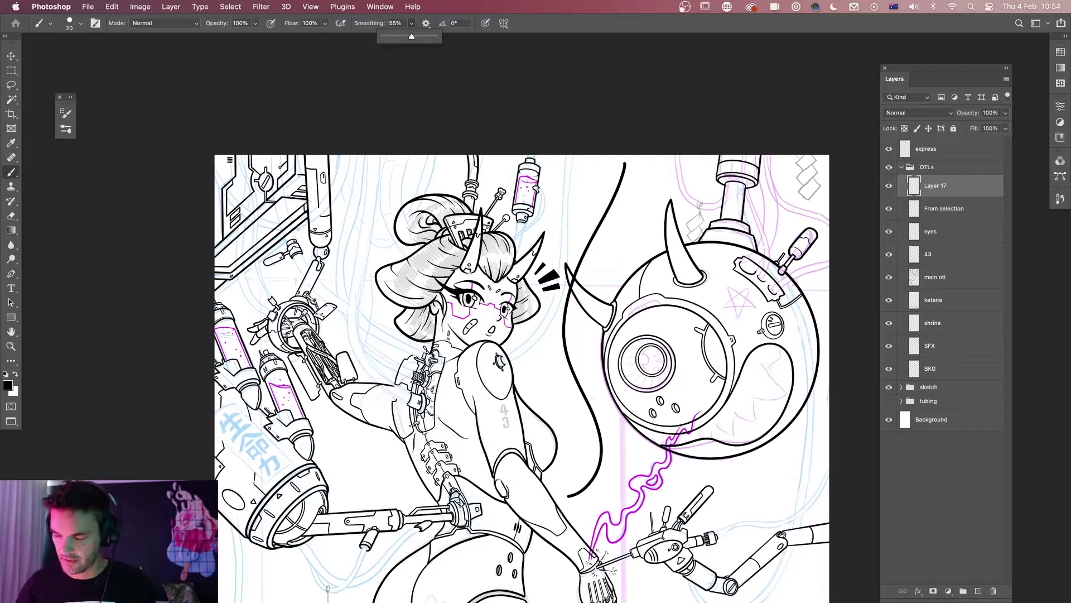
pyautogui.click(632, 112)
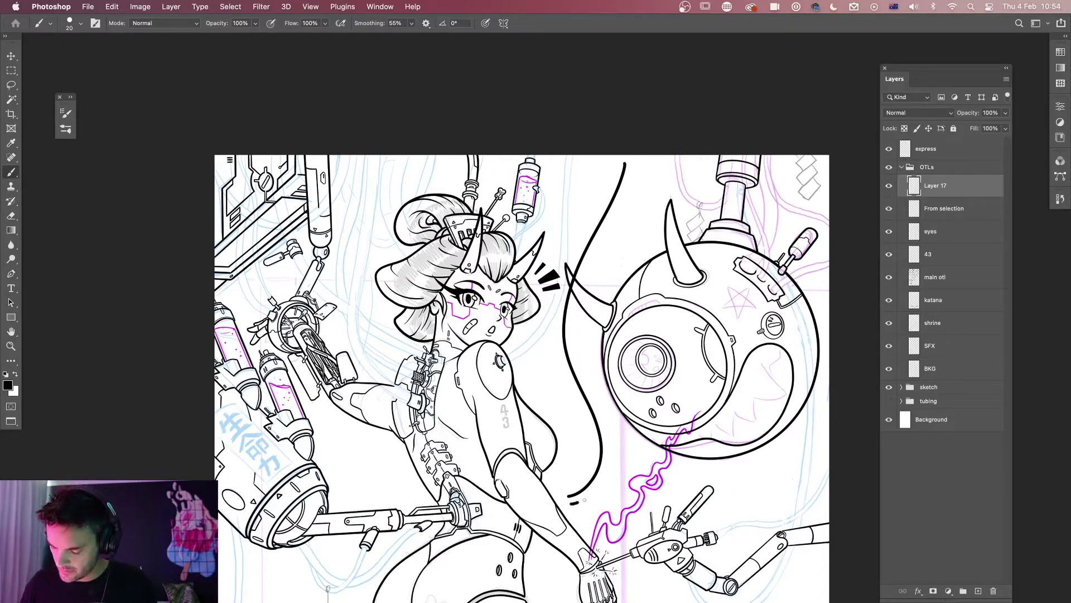
pyautogui.moveTo(584, 499)
pyautogui.mouseDown()
pyautogui.moveTo(611, 466)
pyautogui.moveTo(611, 411)
pyautogui.moveTo(589, 349)
pyautogui.moveTo(605, 240)
pyautogui.moveTo(637, 168)
pyautogui.mouseUp()
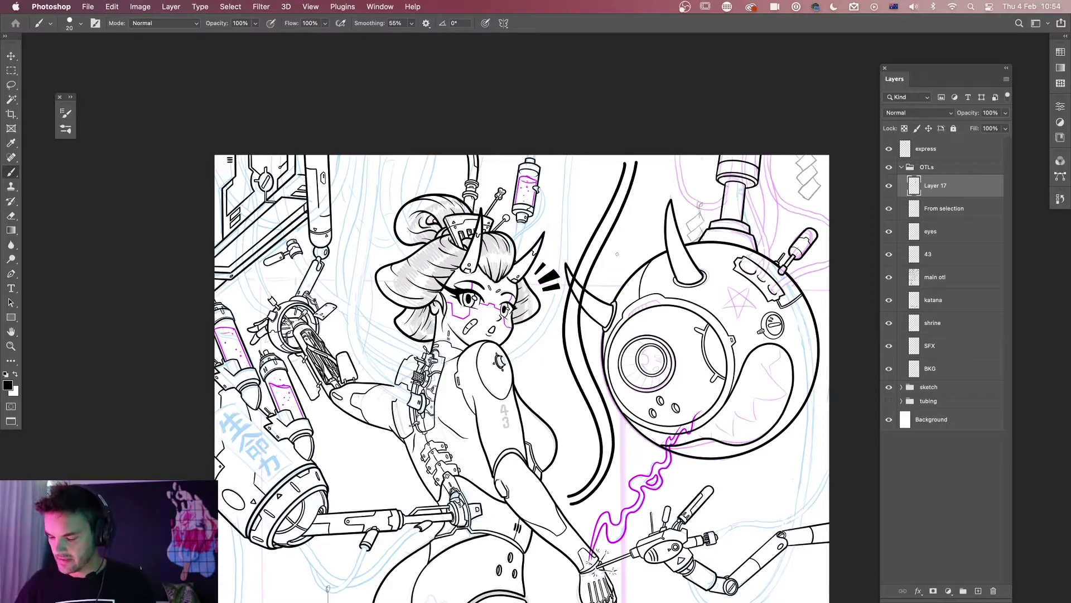
pyautogui.press('super+z')
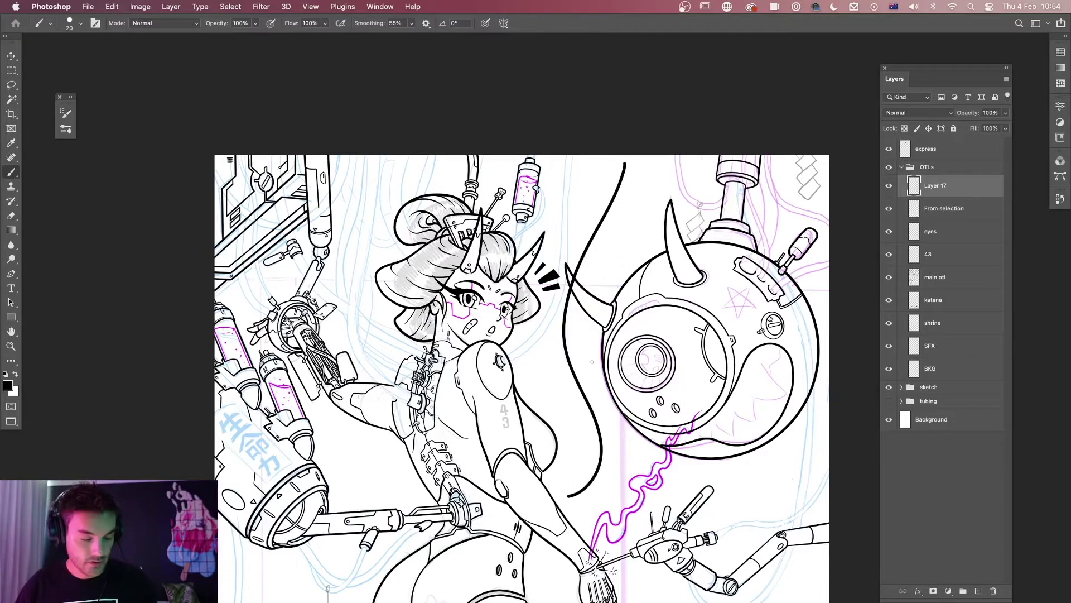
# Try duplicating the curve's layer and shifting the copy slightly to the right, and delete the duplicate.
pyautogui.press('super+j')
pyautogui.press('super+t')
pyautogui.moveTo(600, 338); pyautogui.dragTo(615, 336)
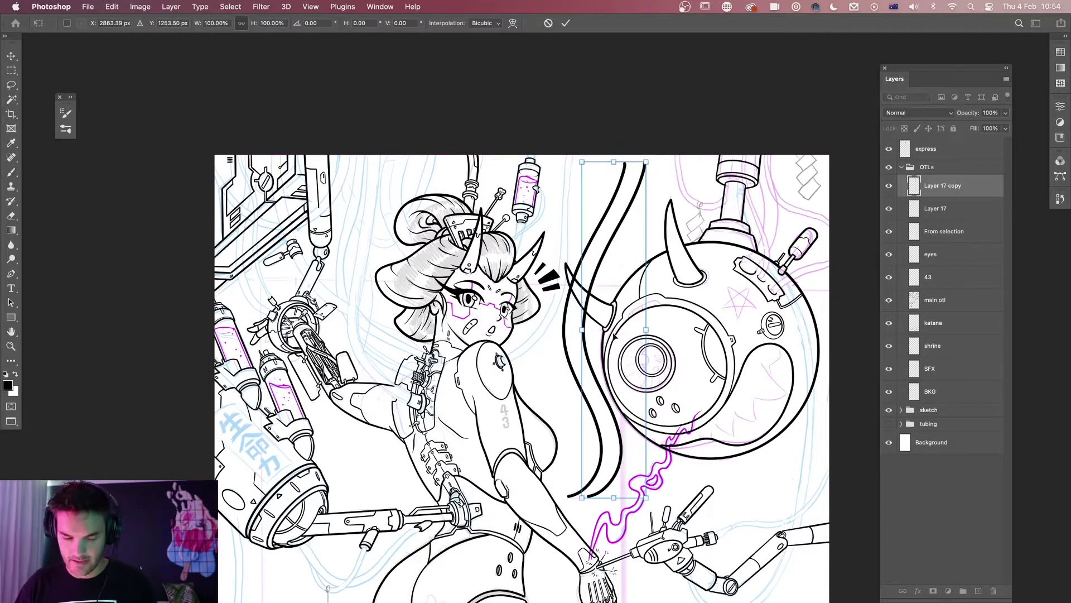
pyautogui.press('Return')
pyautogui.press('b')
pyautogui.press('Delete')
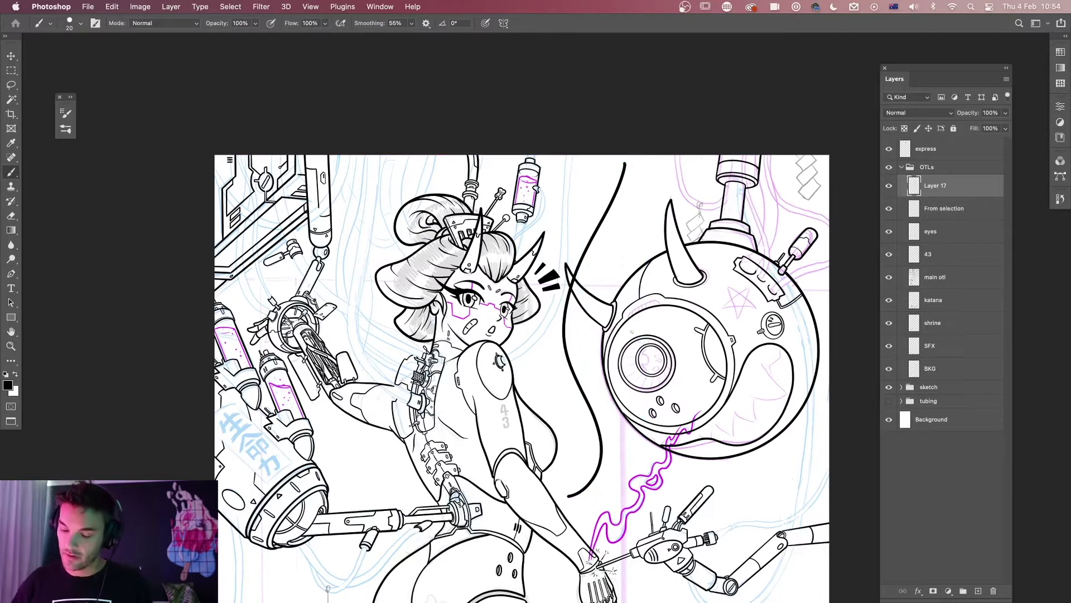
# Brush a rough cross over the curve and two near-vertical strokes beside it, and delete the test layer.
pyautogui.moveTo(561, 219); pyautogui.dragTo(608, 286)
pyautogui.moveTo(640, 208); pyautogui.dragTo(567, 268)
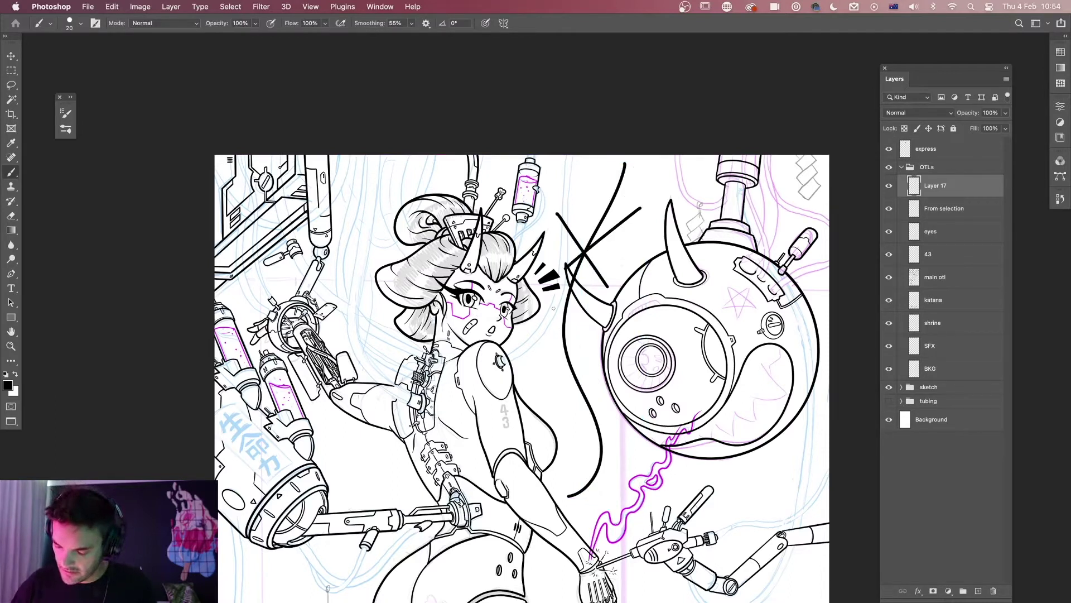
pyautogui.moveTo(554, 308); pyautogui.dragTo(541, 388)
pyautogui.moveTo(553, 327); pyautogui.dragTo(539, 416)
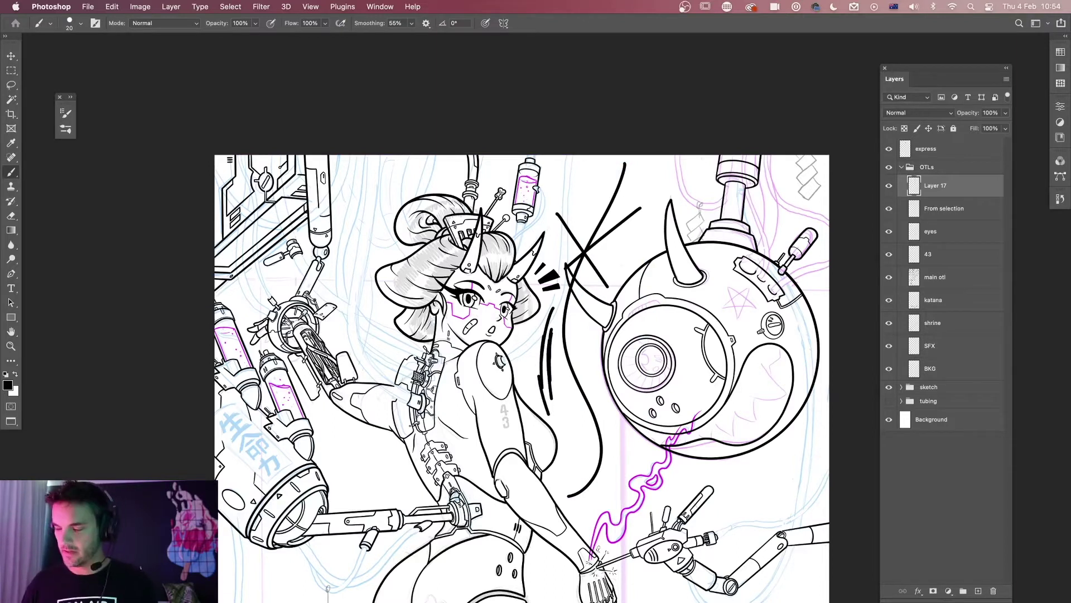
pyautogui.press('Delete')
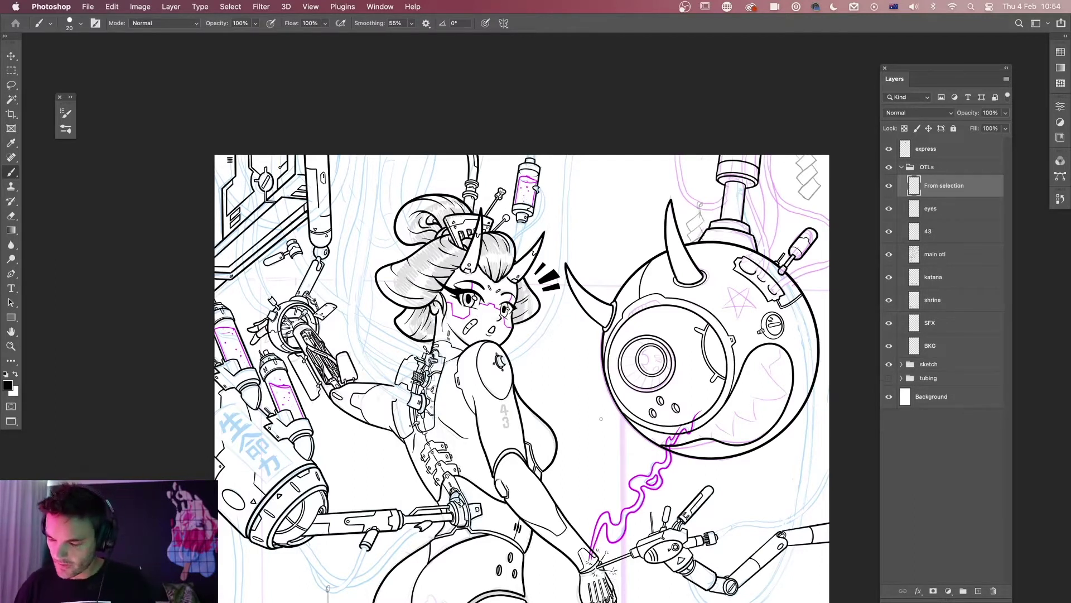
# Add a new layer above From selection and set the brush's Shape Dynamics size control to Pen Pressure.
pyautogui.click(978, 591)
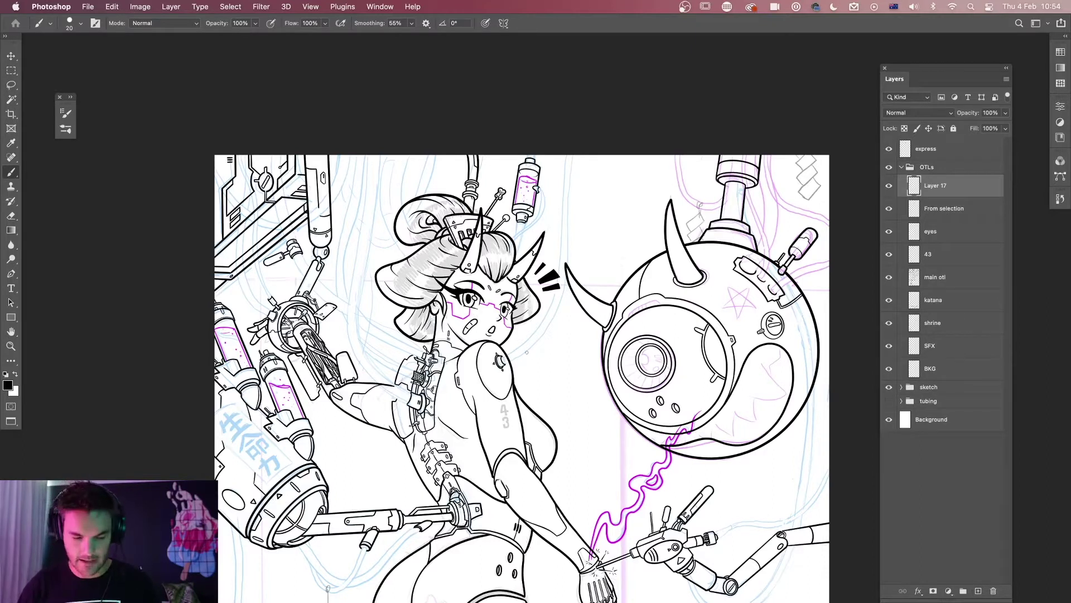
pyautogui.click(96, 23)
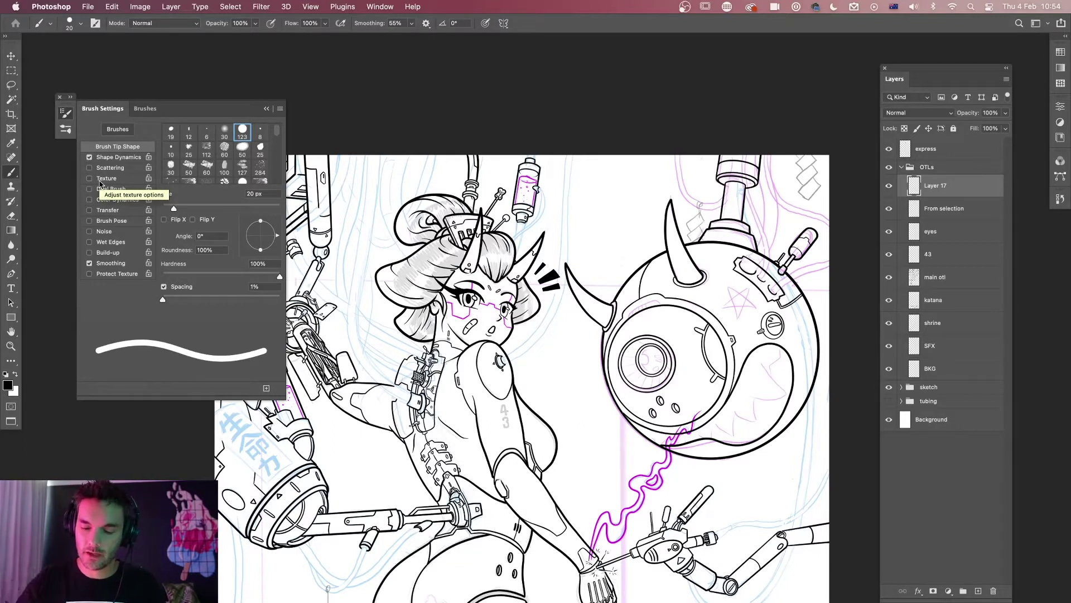
pyautogui.click(124, 158)
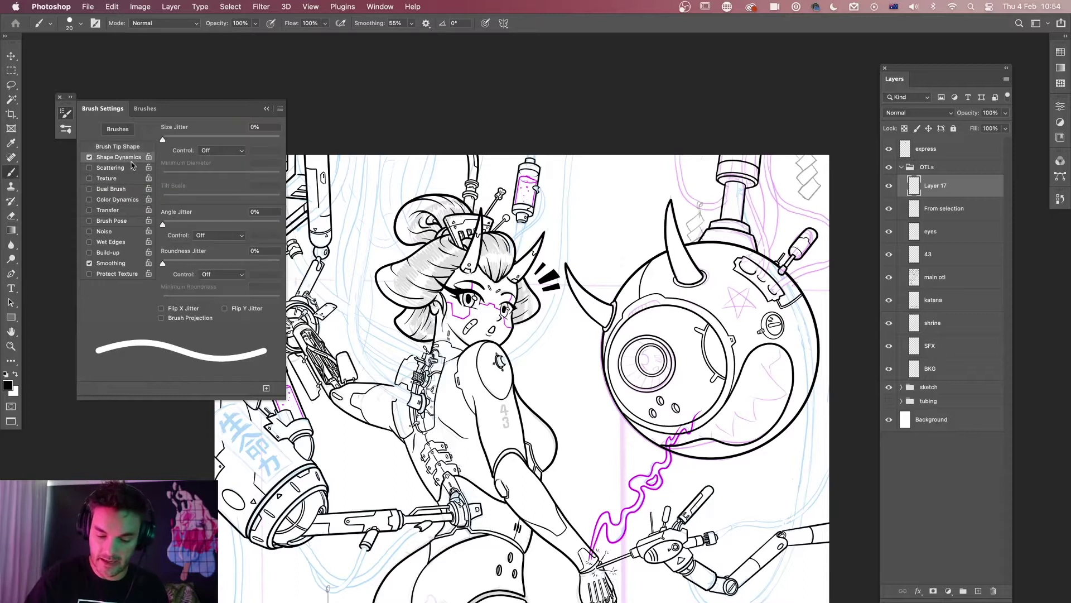
pyautogui.click(236, 152)
pyautogui.click(233, 172)
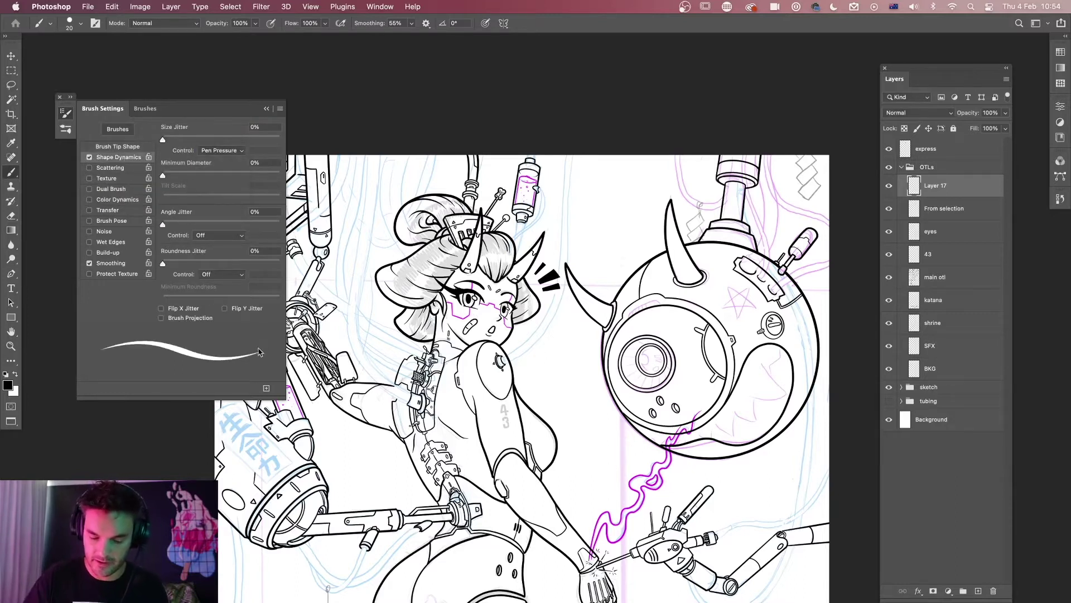
# Enlarge the brush to 70 px, try a looping pressure-sensitive stroke beside the helmet, and undo it.
pyautogui.press(']')
pyautogui.press(']')
pyautogui.press(']')
pyautogui.press(']')
pyautogui.press(']')
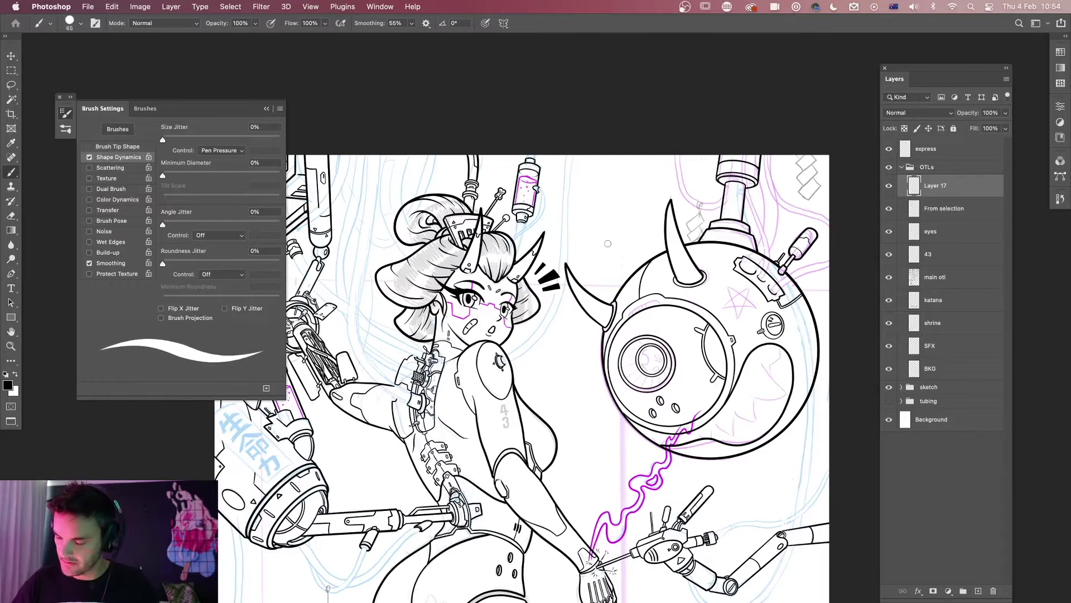
pyautogui.moveTo(627, 175)
pyautogui.mouseDown()
pyautogui.moveTo(555, 337)
pyautogui.moveTo(611, 403)
pyautogui.moveTo(599, 498)
pyautogui.moveTo(537, 412)
pyautogui.moveTo(591, 321)
pyautogui.moveTo(594, 183)
pyautogui.moveTo(615, 211)
pyautogui.mouseUp()
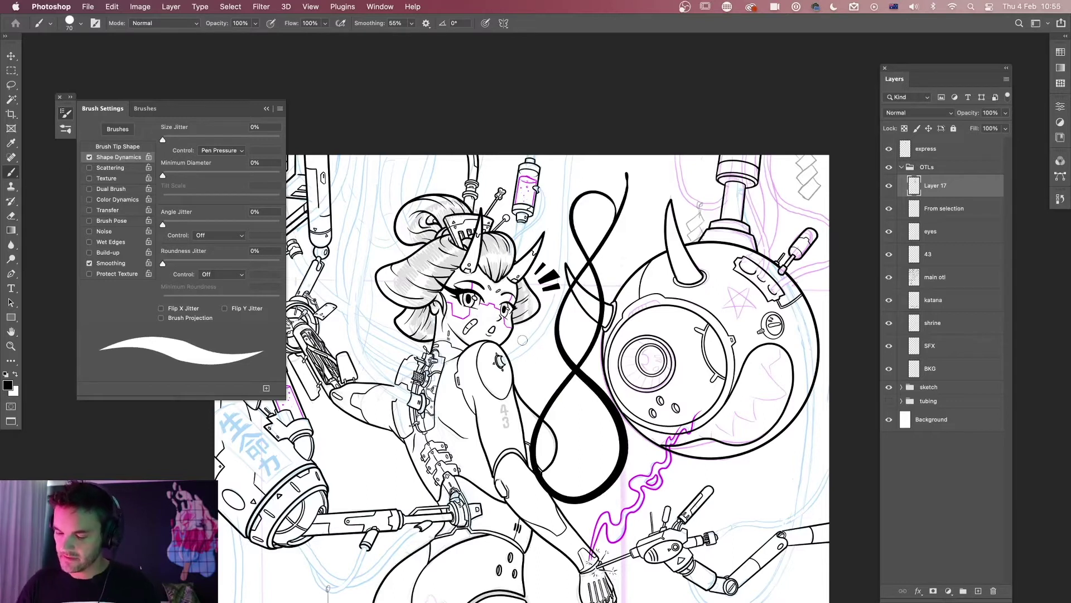
pyautogui.press('super+z')
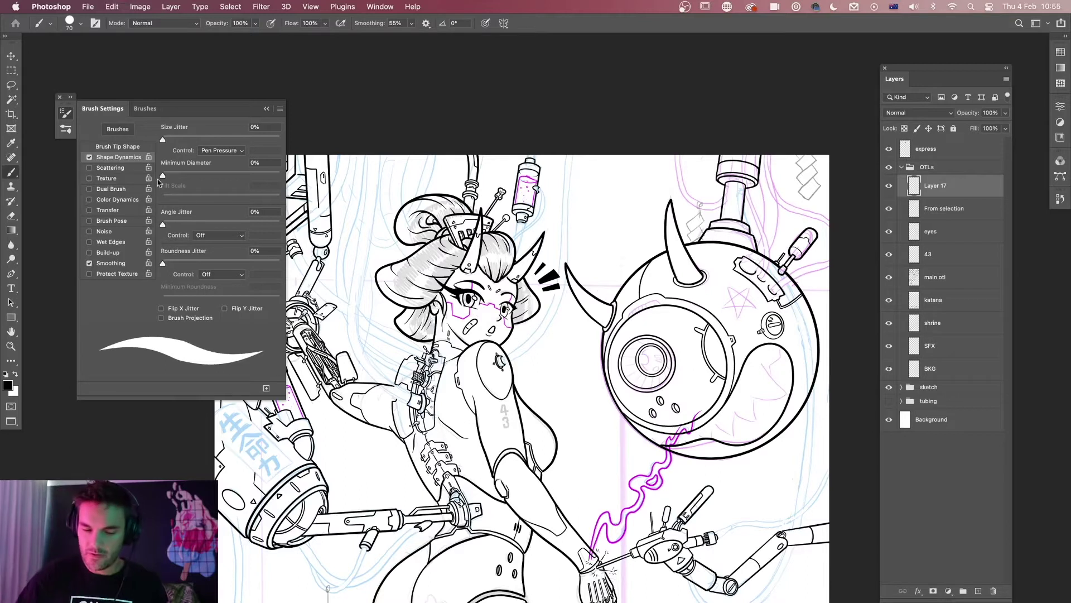
# Turn off Shape Dynamics for the brush, reduce its tip to 50 px, and try a thick uniform black stroke.
pyautogui.click(89, 158)
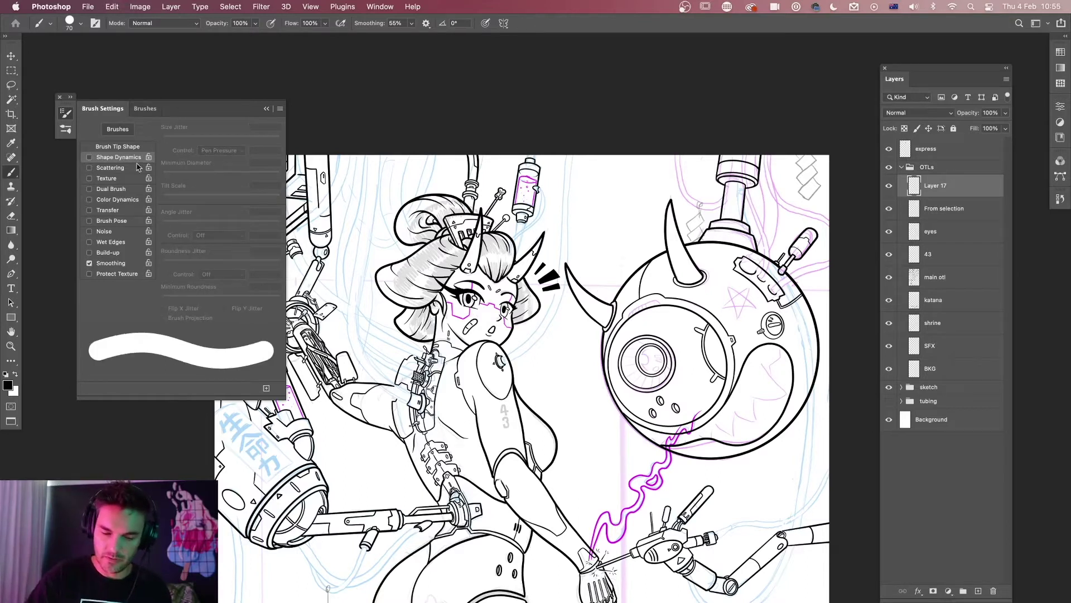
pyautogui.click(125, 147)
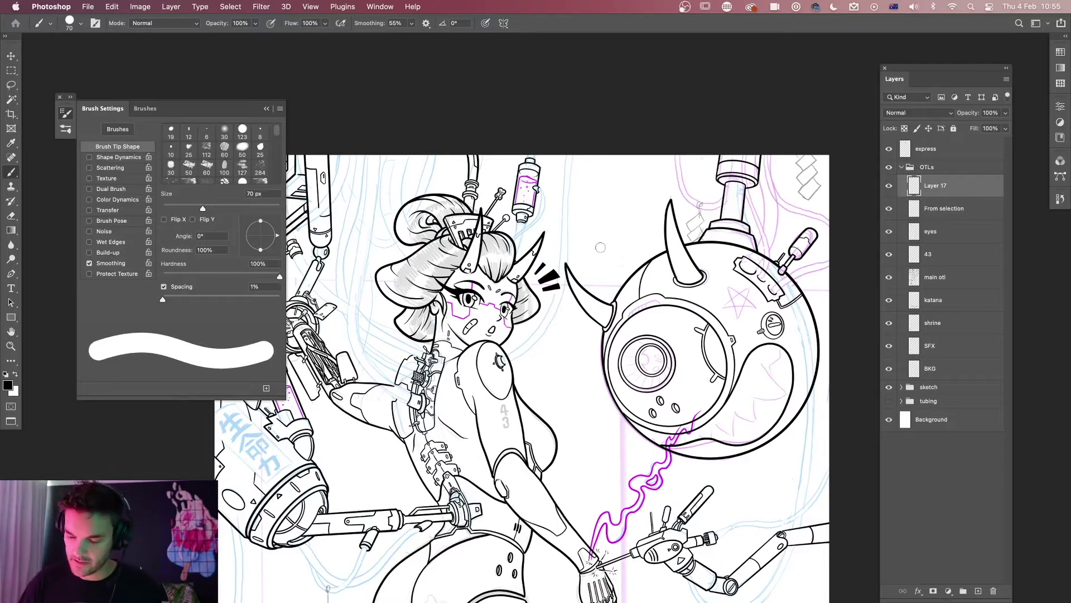
pyautogui.press('[')
pyautogui.press('[')
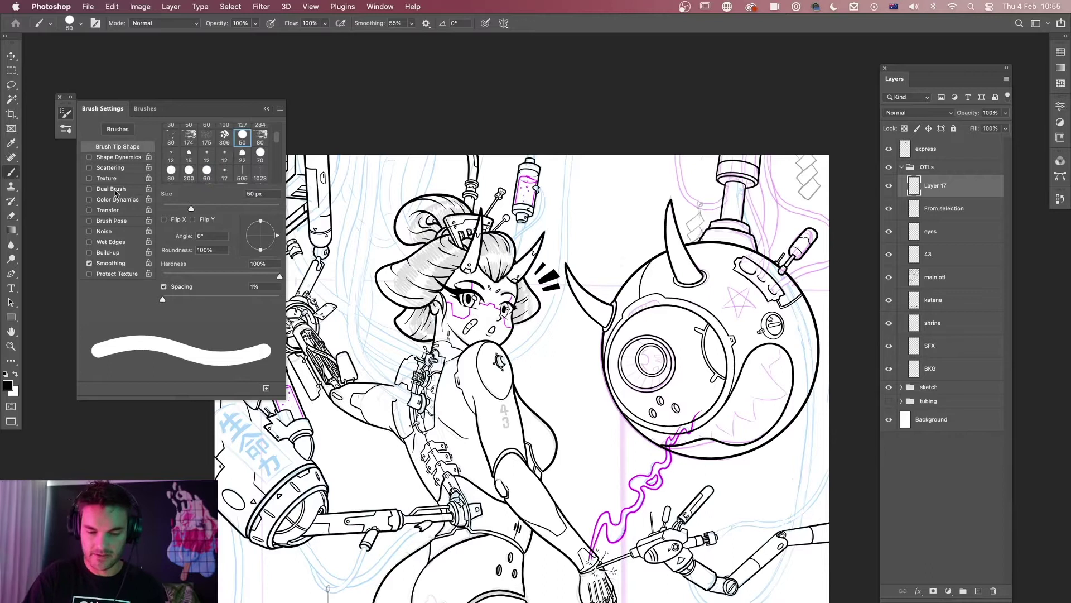
pyautogui.click(266, 110)
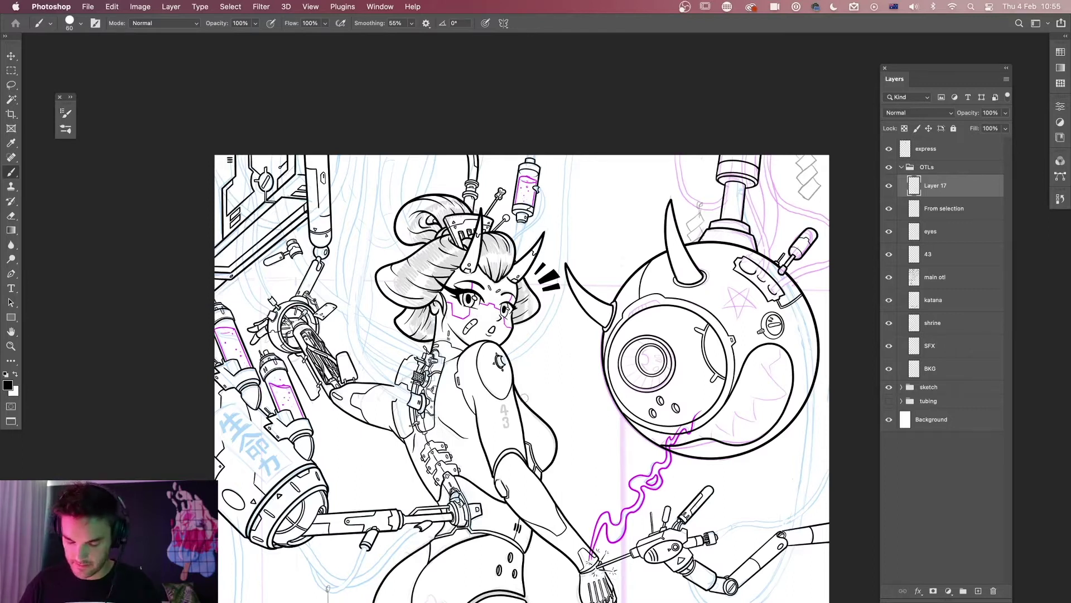
pyautogui.moveTo(521, 398)
pyautogui.mouseDown()
pyautogui.moveTo(588, 303)
pyautogui.moveTo(618, 180)
pyautogui.moveTo(642, 181)
pyautogui.mouseUp()
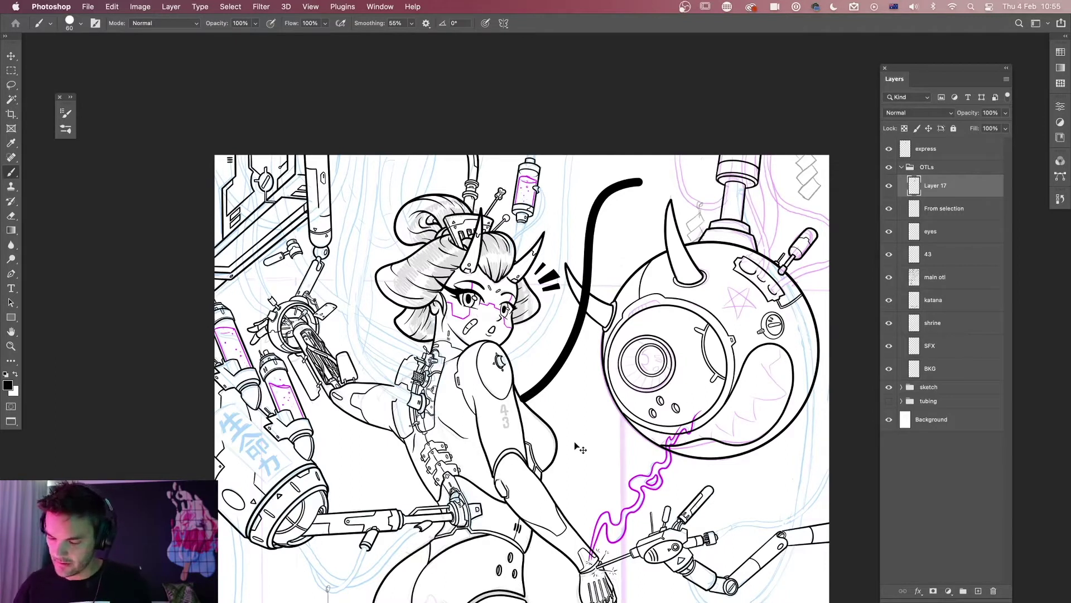
pyautogui.press('super+z')
# Set the foreground colour to a strong red and paint a thick curved tube from the spine connector up to the canvas's upper edge.
pyautogui.click(8, 385)
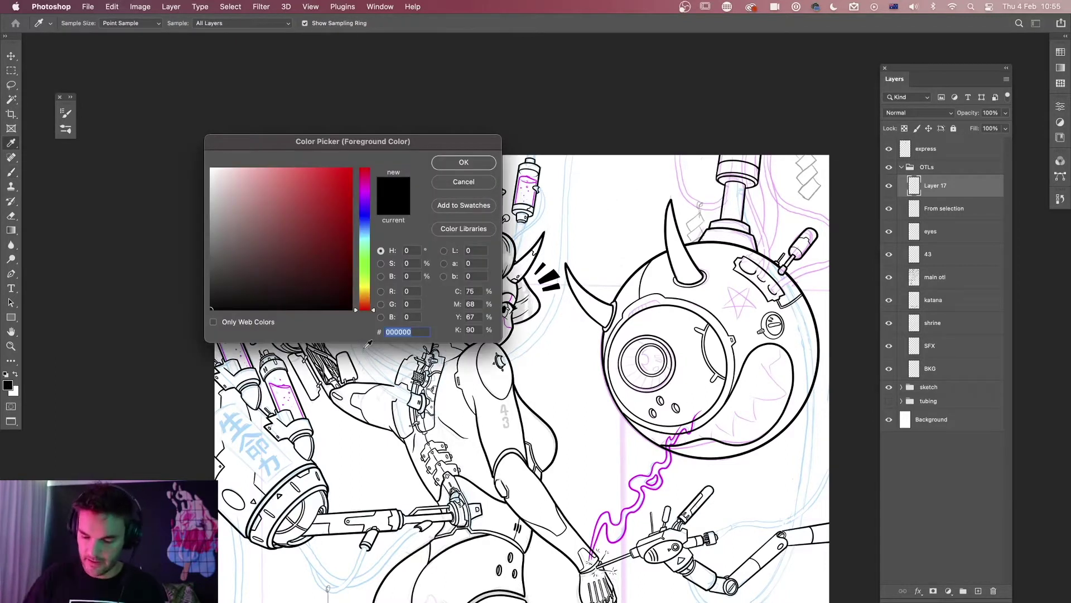
pyautogui.click(350, 179)
pyautogui.click(466, 165)
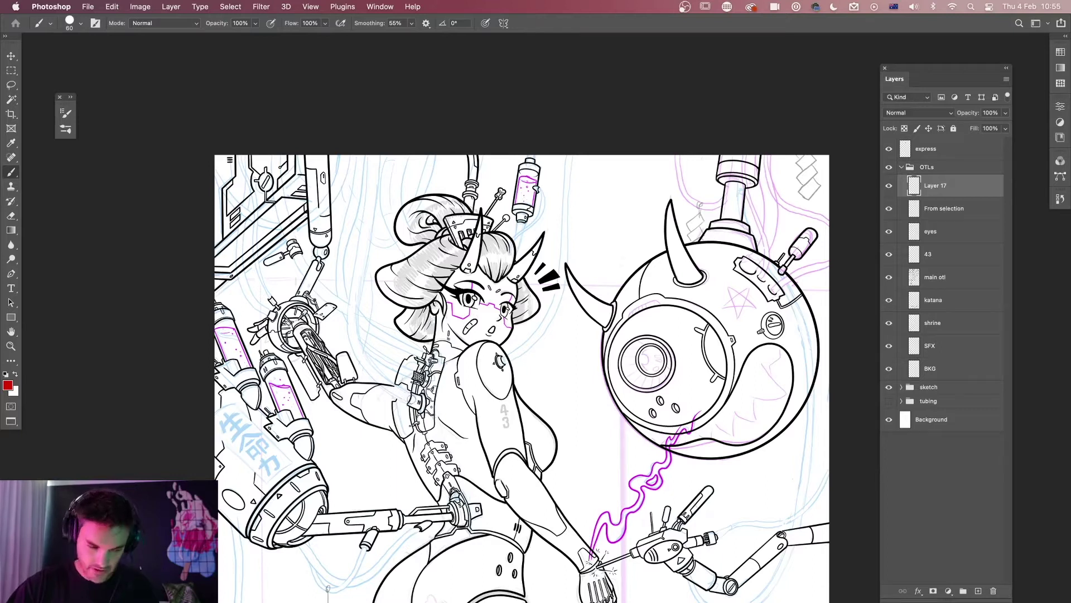
pyautogui.moveTo(417, 402)
pyautogui.mouseDown()
pyautogui.moveTo(356, 351)
pyautogui.moveTo(351, 307)
pyautogui.moveTo(374, 157)
pyautogui.mouseUp()
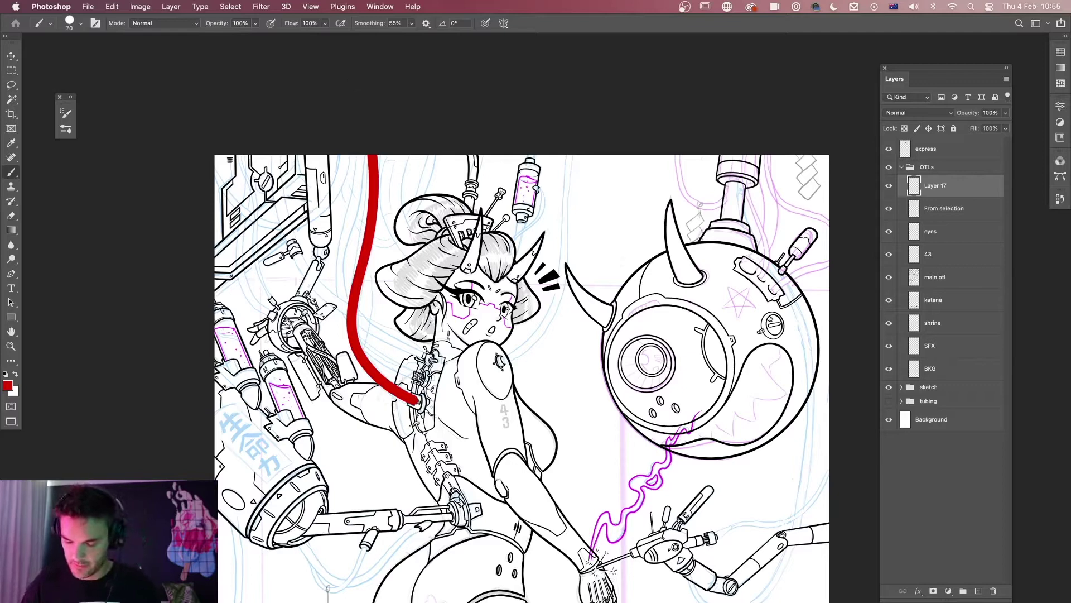
# Add a black outside Stroke layer style to the red tube's layer, Layer 17.
pyautogui.scroll(3, 436, 403)
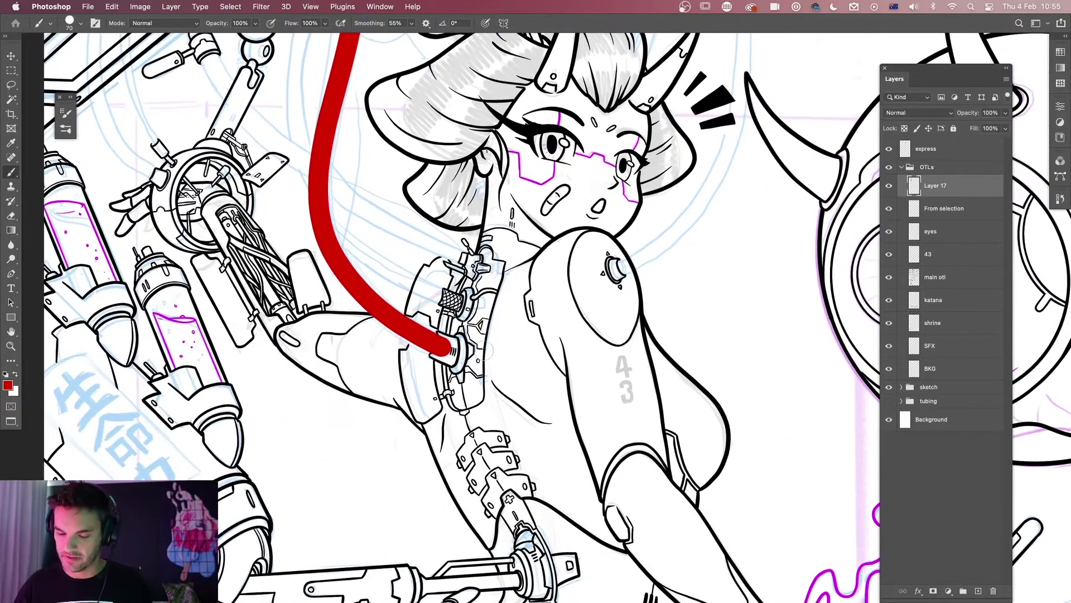
pyautogui.moveTo(515, 371); pyautogui.dragTo(509, 422)
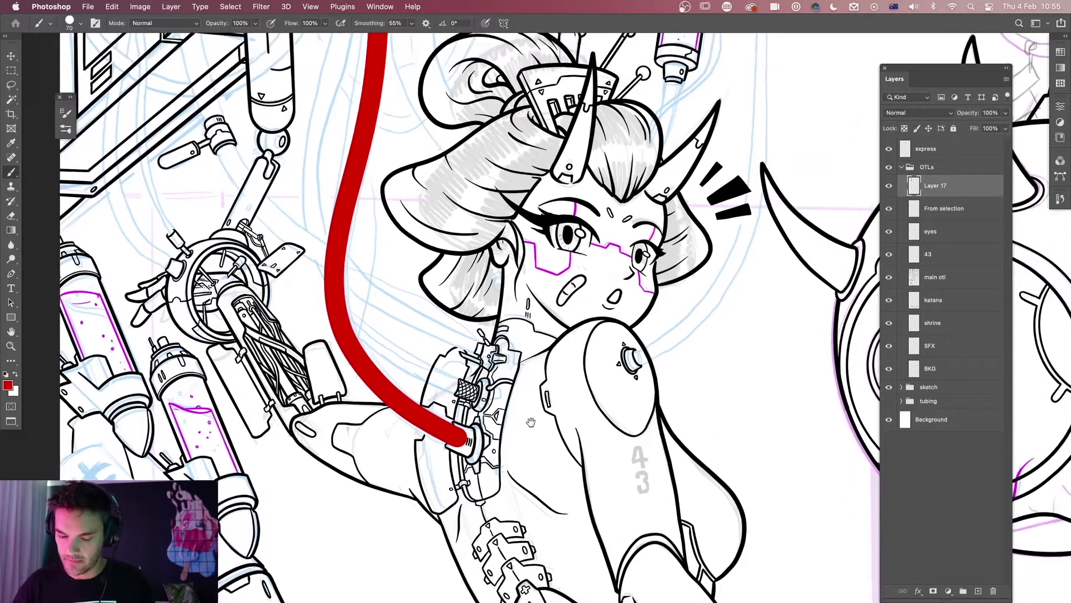
pyautogui.press('super+plus')
pyautogui.press('super+plus')
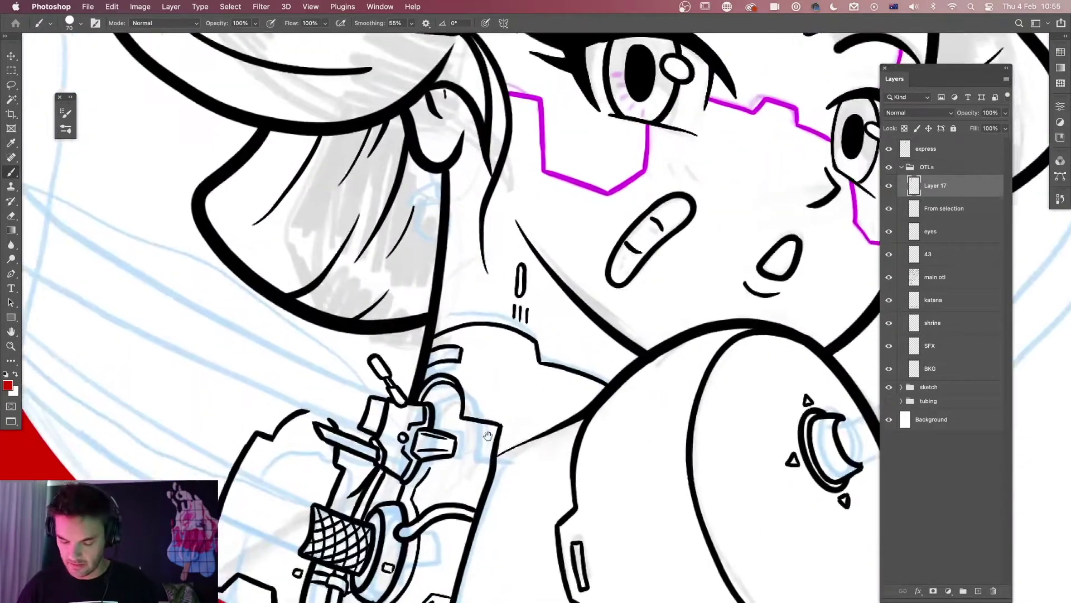
pyautogui.moveTo(488, 435); pyautogui.dragTo(722, 193)
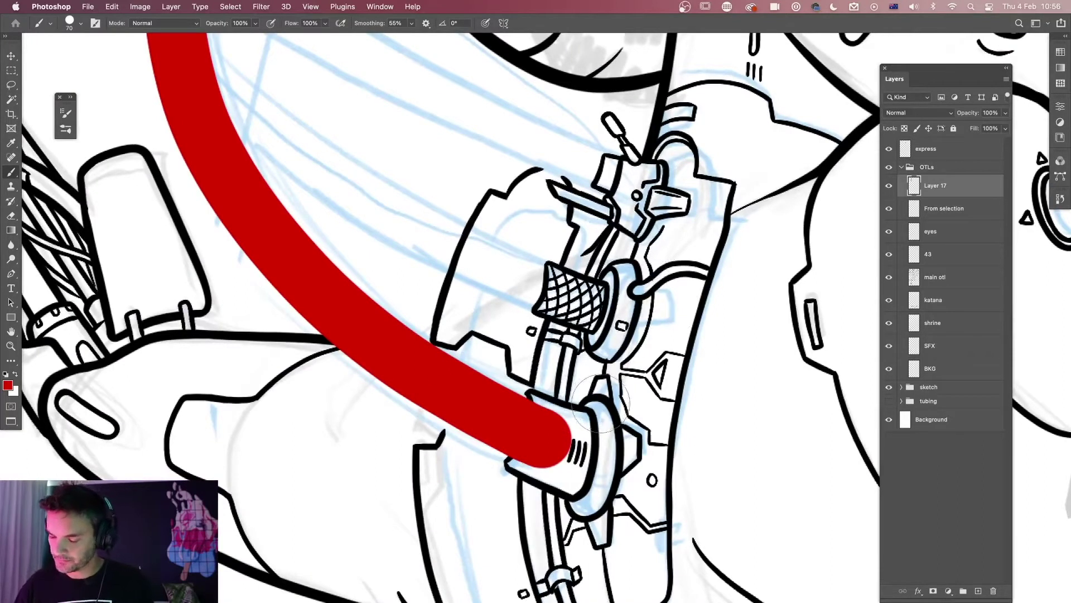
pyautogui.doubleClick(965, 196)
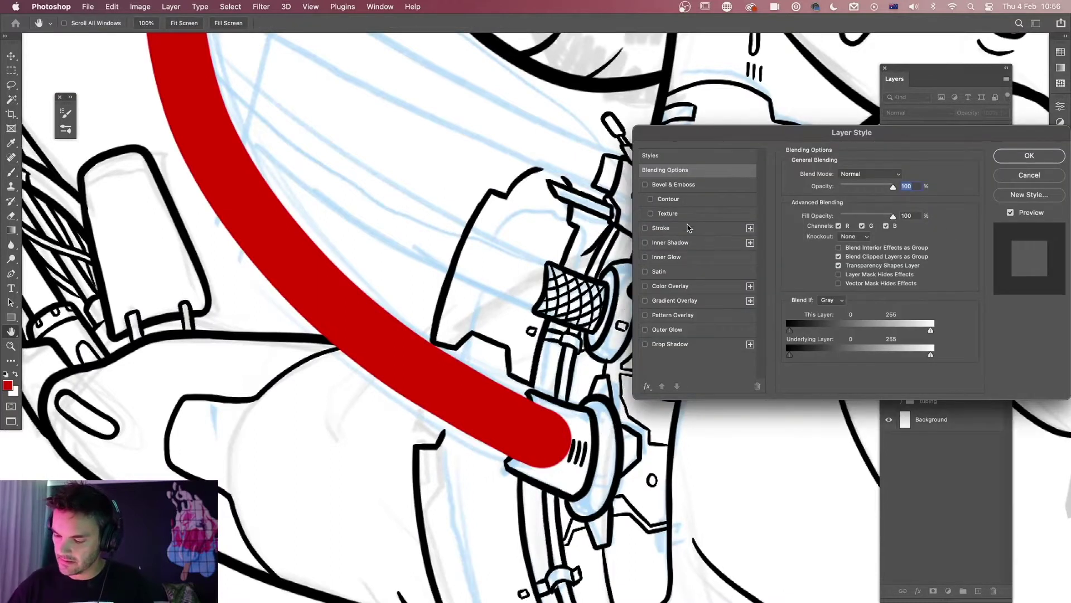
pyautogui.click(686, 230)
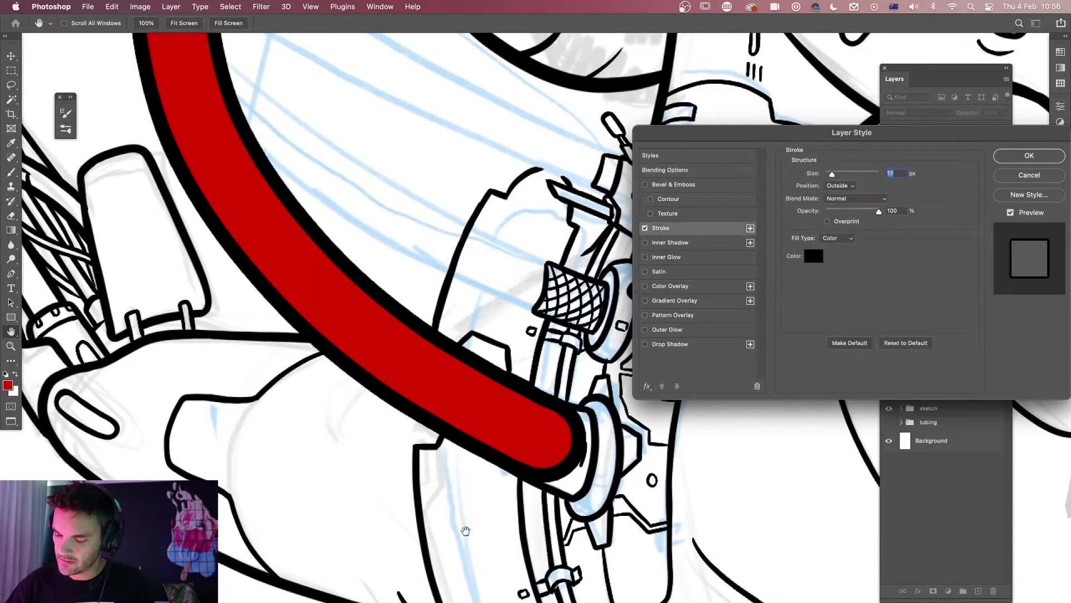
# Set the Stroke effect's size to 10 px and apply the layer style.
pyautogui.moveTo(847, 134); pyautogui.dragTo(813, 88)
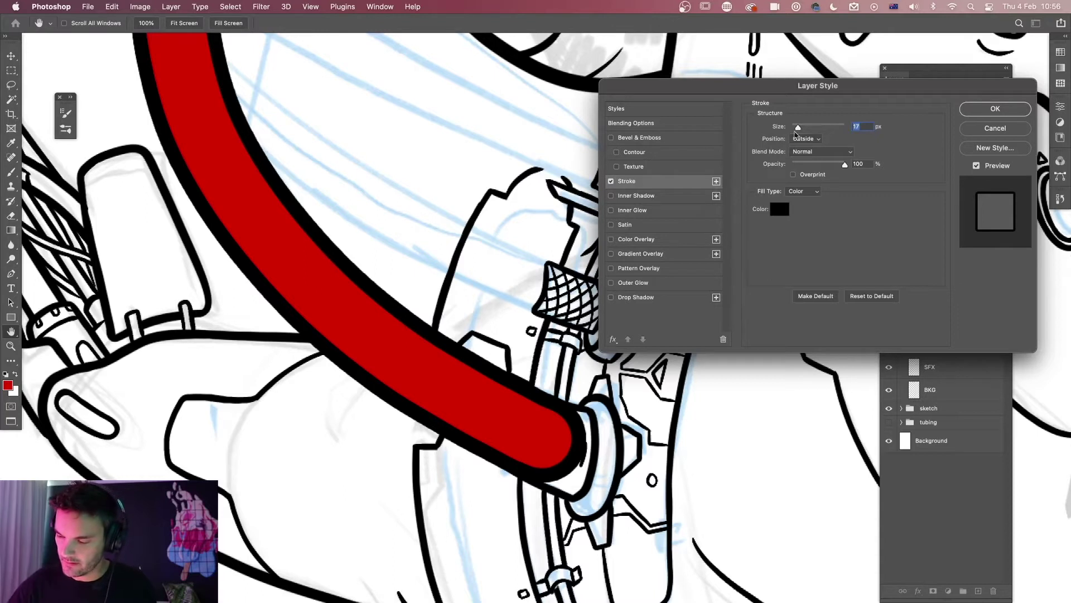
pyautogui.press('Down')
pyautogui.press('Down')
pyautogui.press('Down')
pyautogui.press('Down')
pyautogui.press('Down')
pyautogui.press('Down')
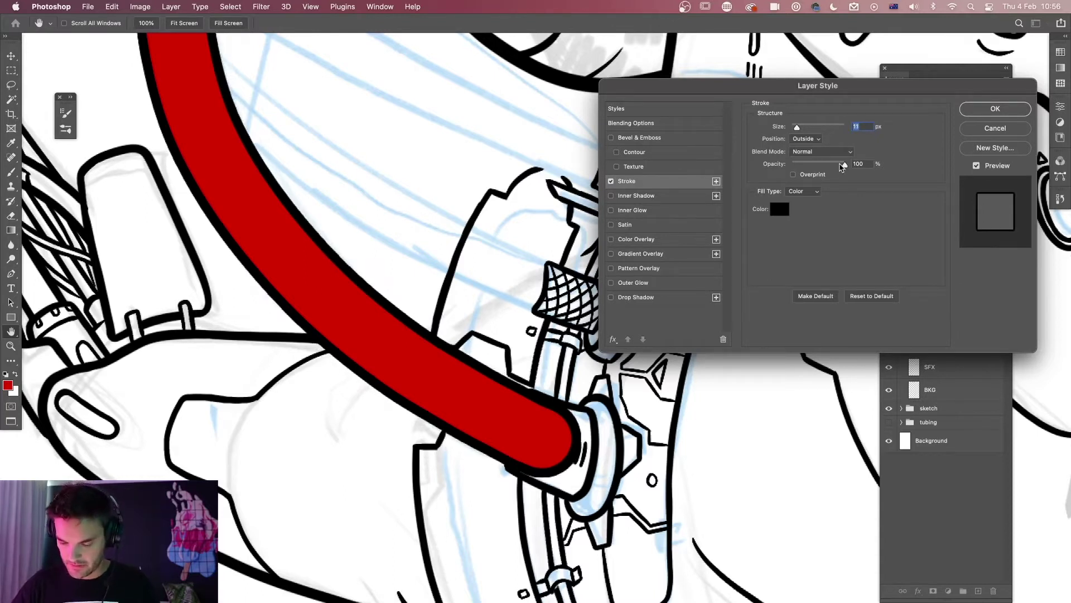
pyautogui.press('Down')
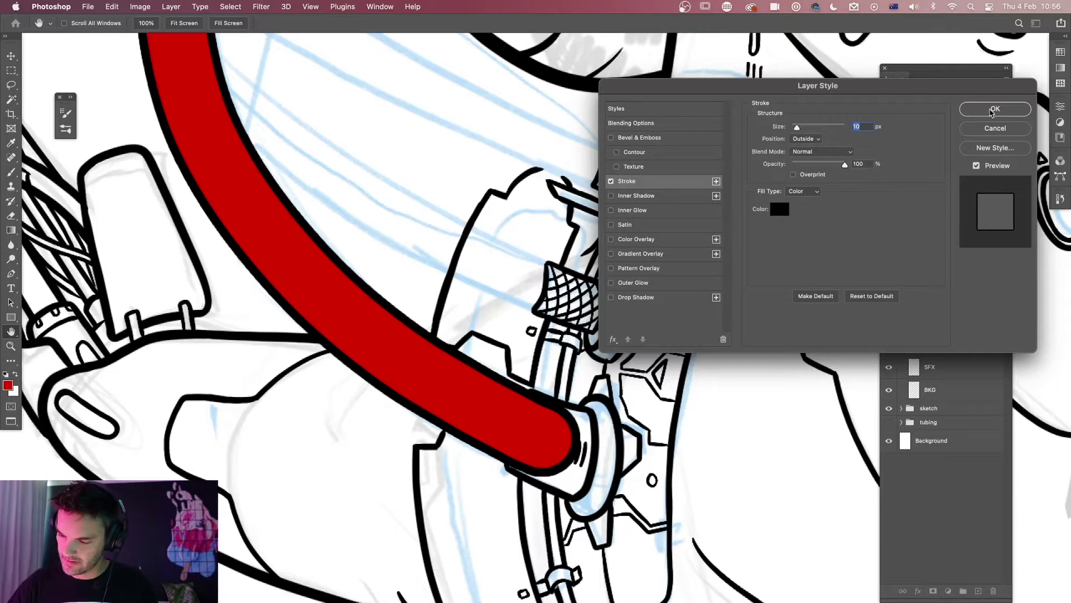
pyautogui.click(995, 110)
# Try a very thick and a thinner outlined red stroke between the android and the horned robot head, and undo both.
pyautogui.press('b')
pyautogui.press('super+minus')
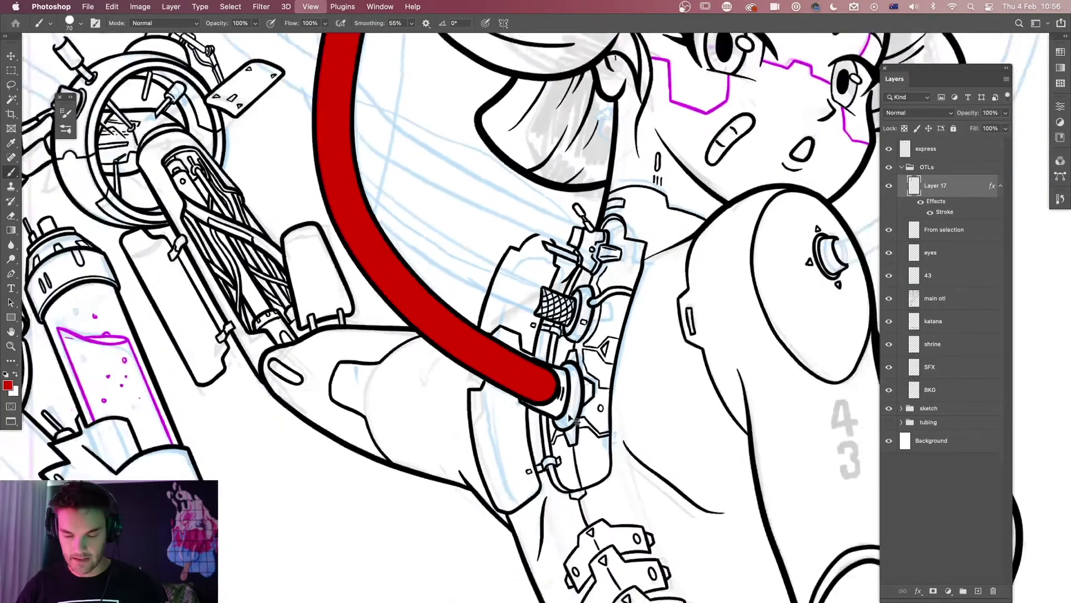
pyautogui.press('super+minus')
pyautogui.press('super+minus')
pyautogui.press('super+plus')
pyautogui.moveTo(551, 334); pyautogui.dragTo(497, 472)
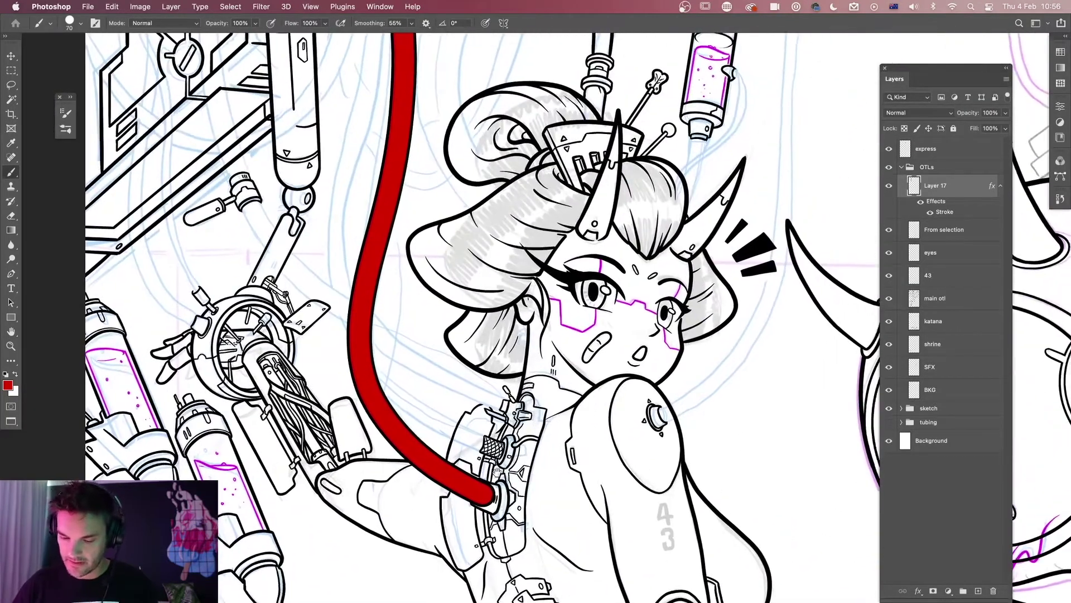
pyautogui.scroll(-3, 524, 435)
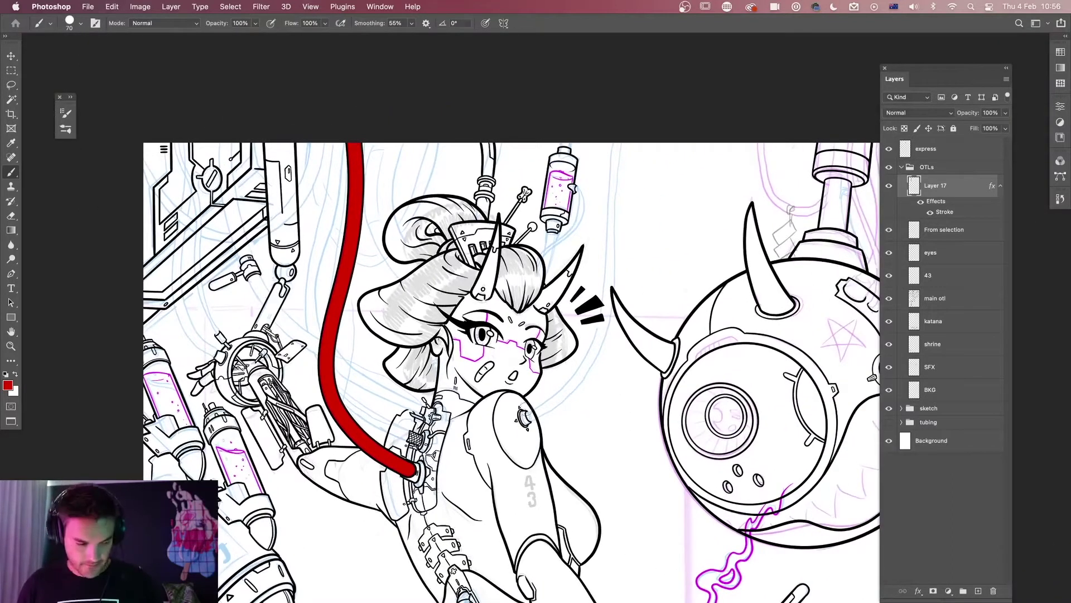
pyautogui.press('[')
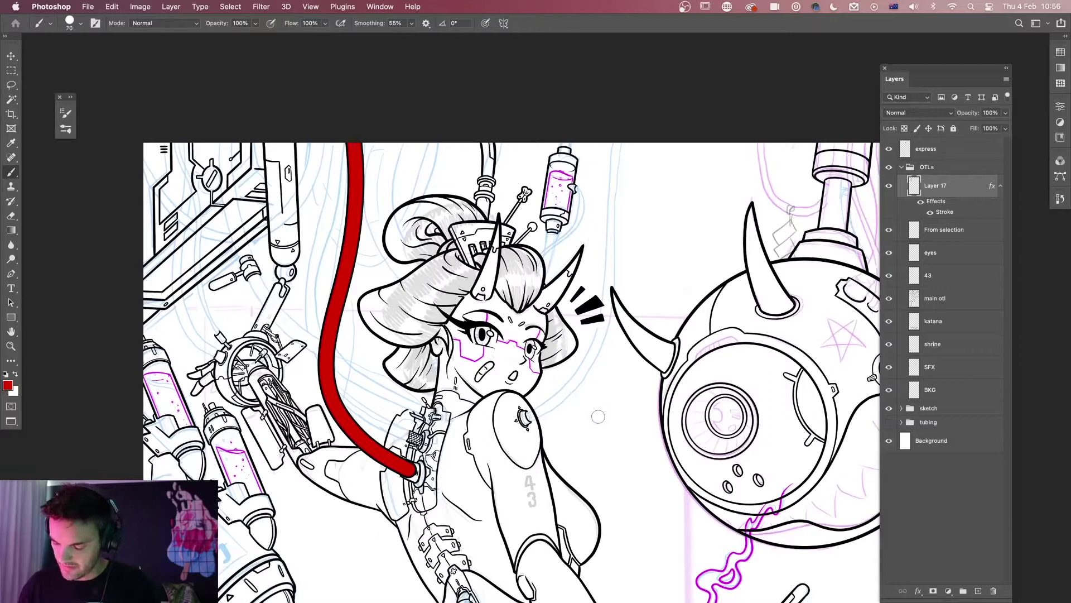
pyautogui.press(']')
pyautogui.press(']')
pyautogui.press(']')
pyautogui.press(']')
pyautogui.press(']')
pyautogui.press(']')
pyautogui.press(']')
pyautogui.press(']')
pyautogui.press(']')
pyautogui.moveTo(537, 468); pyautogui.dragTo(662, 226)
pyautogui.moveTo(685, 162)
pyautogui.mouseDown()
pyautogui.moveTo(707, 234)
pyautogui.moveTo(704, 317)
pyautogui.moveTo(650, 527)
pyautogui.moveTo(646, 456)
pyautogui.mouseUp()
pyautogui.press('[')
pyautogui.press('[')
pyautogui.press('[')
pyautogui.press('[')
pyautogui.press('[')
pyautogui.press('[')
pyautogui.press('[')
pyautogui.press('[')
pyautogui.press('[')
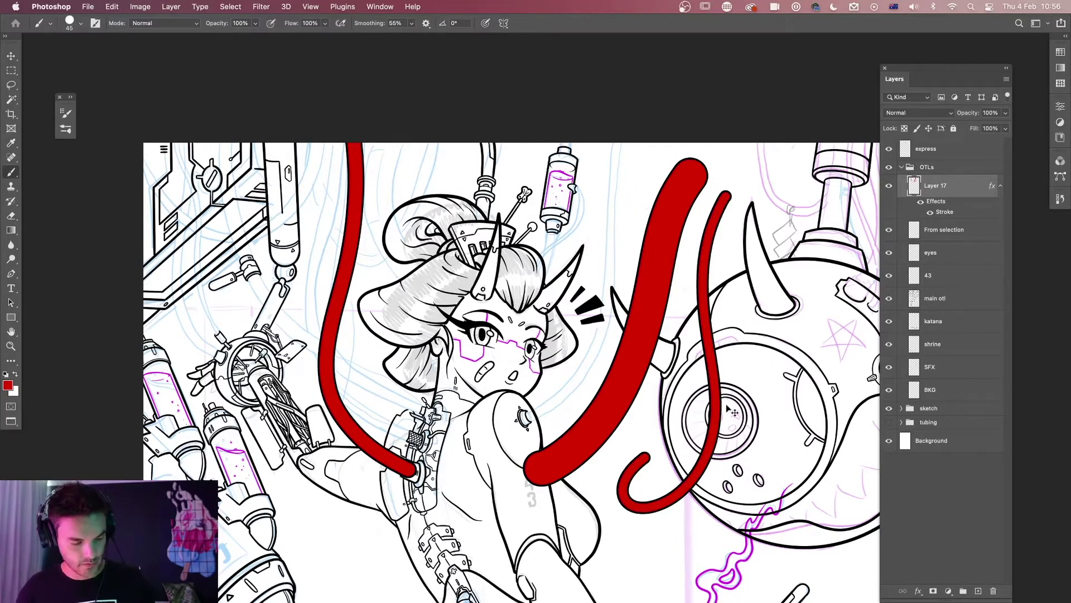
pyautogui.press('super+z')
pyautogui.press('super+z')
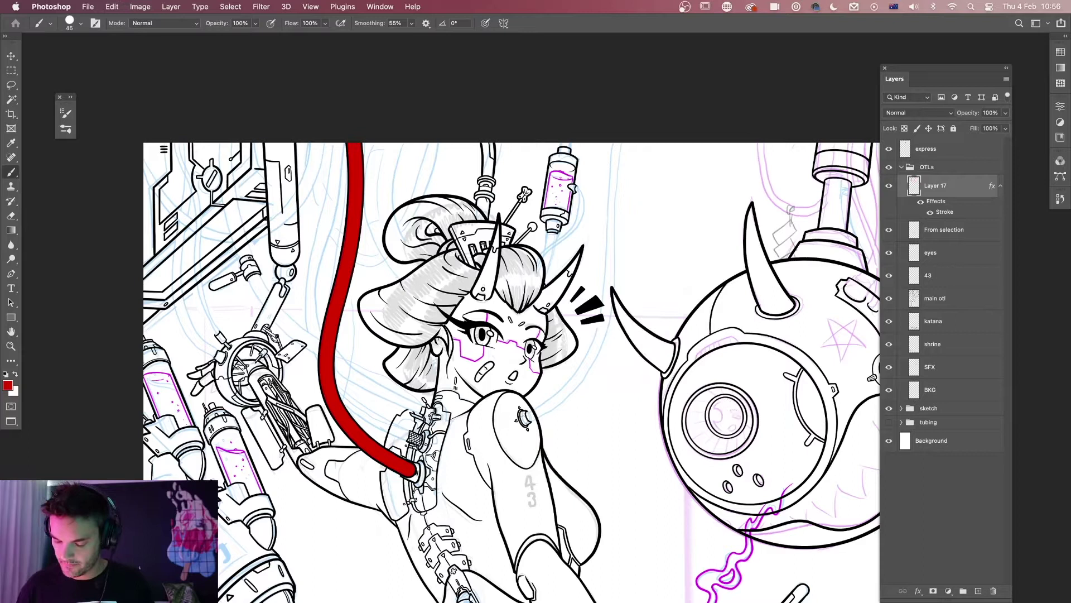
# Paint red tubes up to the canvas's upper edge from the shoulder port at 45 px and the detached hand's socket at 35 px.
pyautogui.moveTo(526, 420)
pyautogui.mouseDown()
pyautogui.moveTo(574, 381)
pyautogui.moveTo(608, 316)
pyautogui.moveTo(609, 168)
pyautogui.moveTo(655, 77)
pyautogui.mouseUp()
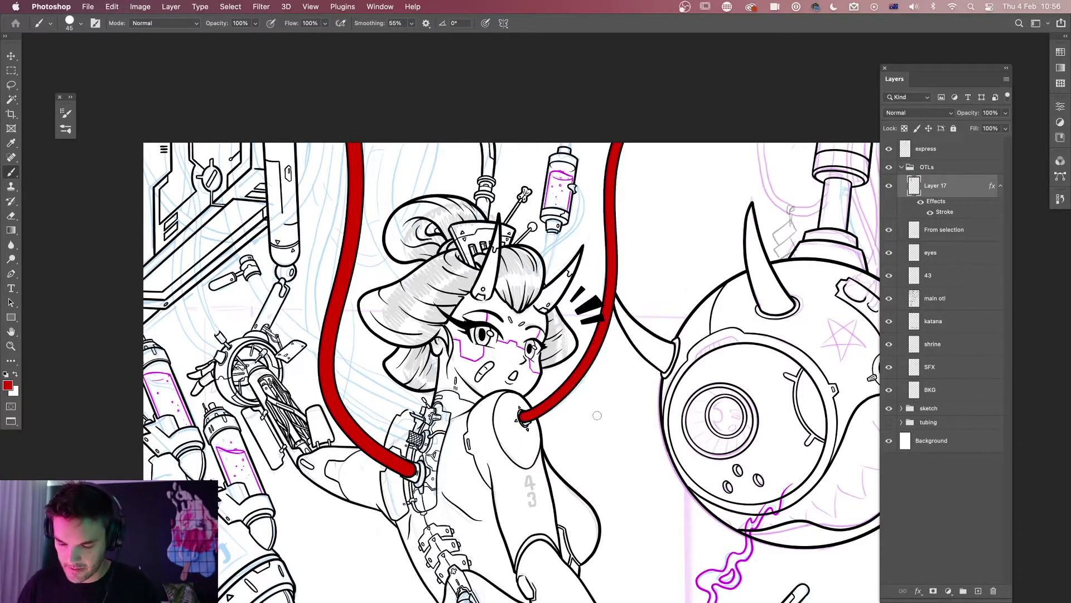
pyautogui.moveTo(617, 437); pyautogui.dragTo(703, 400)
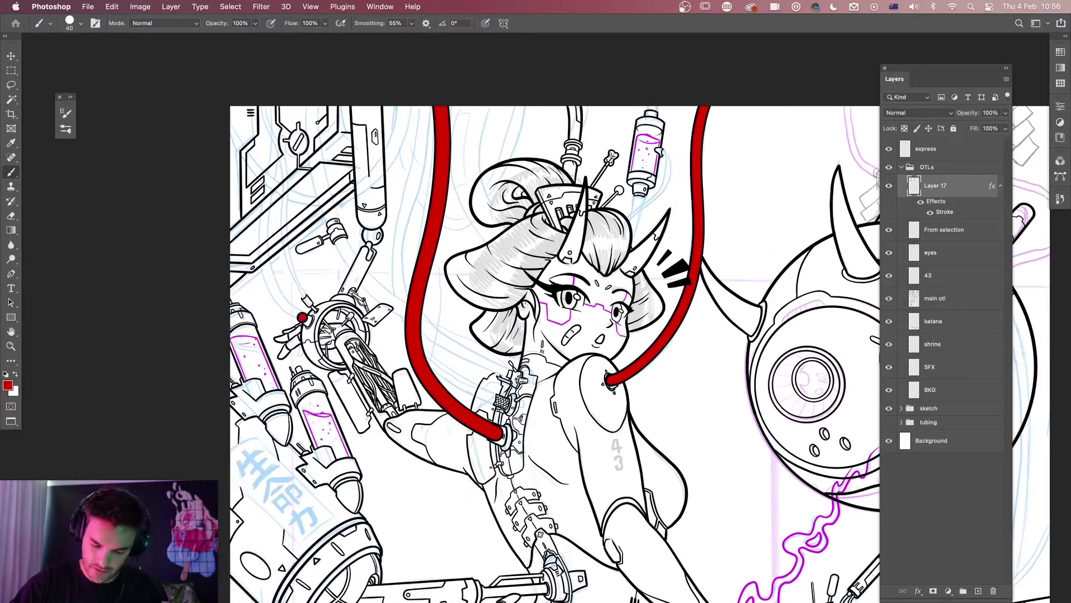
pyautogui.moveTo(302, 317)
pyautogui.mouseDown()
pyautogui.moveTo(265, 279)
pyautogui.moveTo(278, 116)
pyautogui.moveTo(252, 45)
pyautogui.mouseUp()
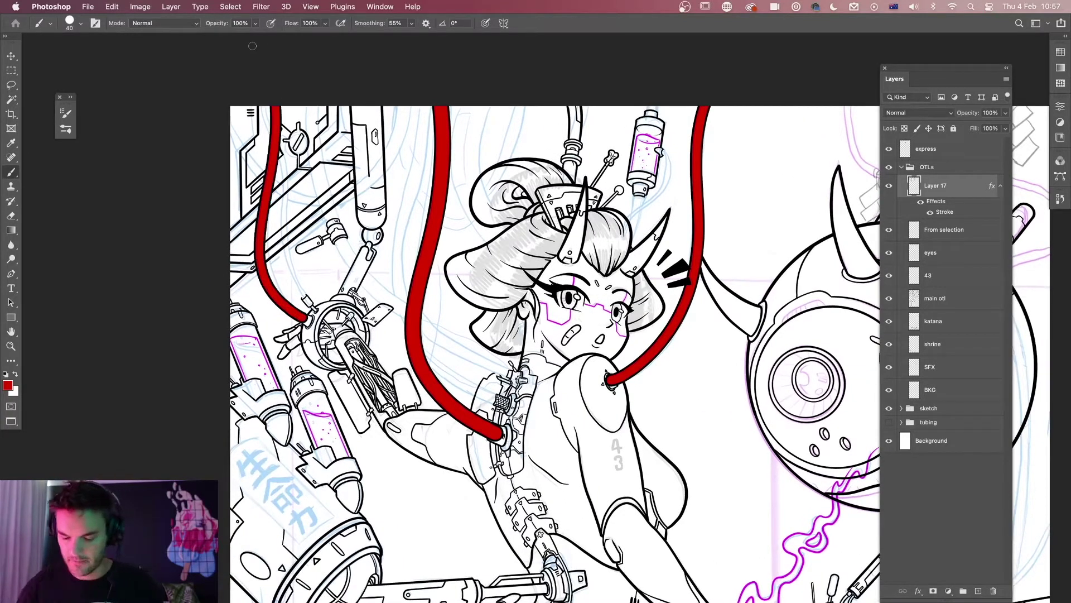
pyautogui.press('super+z')
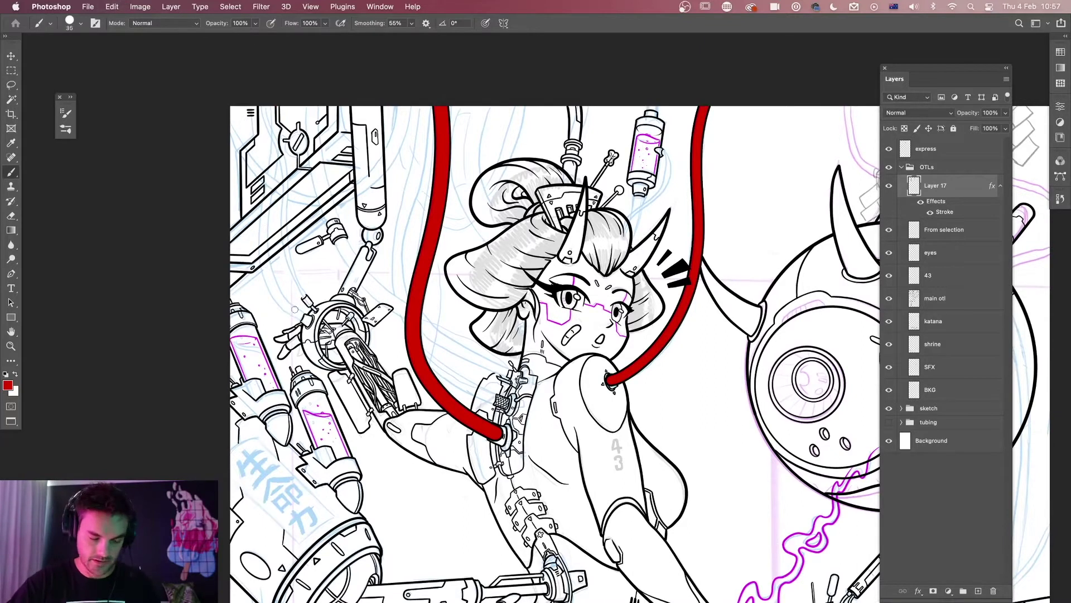
pyautogui.moveTo(306, 322)
pyautogui.mouseDown()
pyautogui.moveTo(271, 287)
pyautogui.moveTo(259, 223)
pyautogui.moveTo(279, 85)
pyautogui.moveTo(265, 33)
pyautogui.mouseUp()
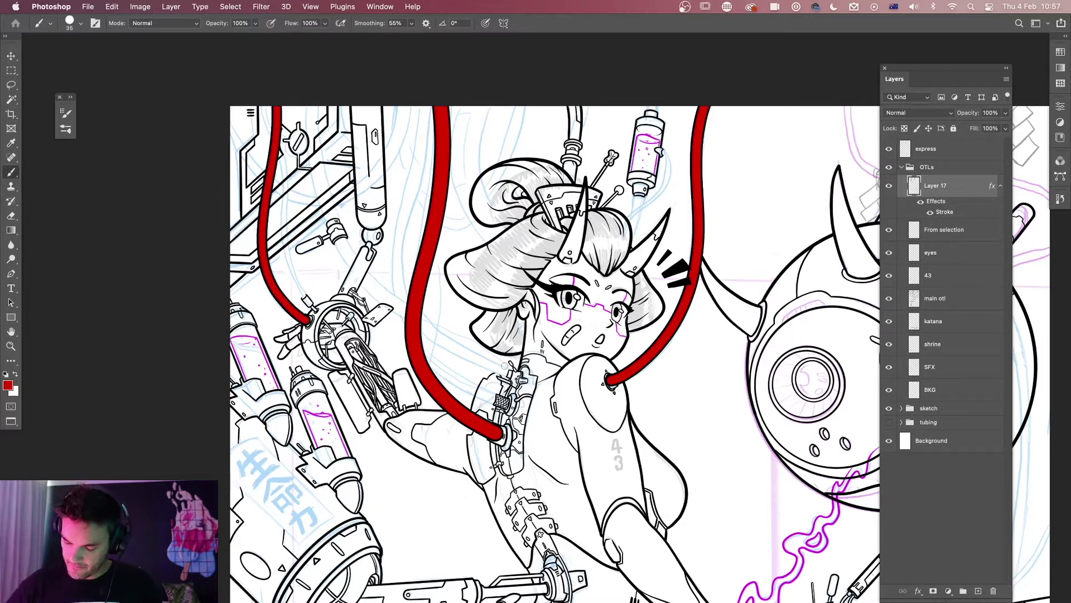
# Try a 45 px red tube from the android's upper spine connector to the canvas's upper edge, and undo it.
pyautogui.moveTo(508, 373)
pyautogui.mouseDown()
pyautogui.moveTo(399, 282)
pyautogui.moveTo(368, 186)
pyautogui.moveTo(373, 83)
pyautogui.moveTo(426, 23)
pyautogui.mouseUp()
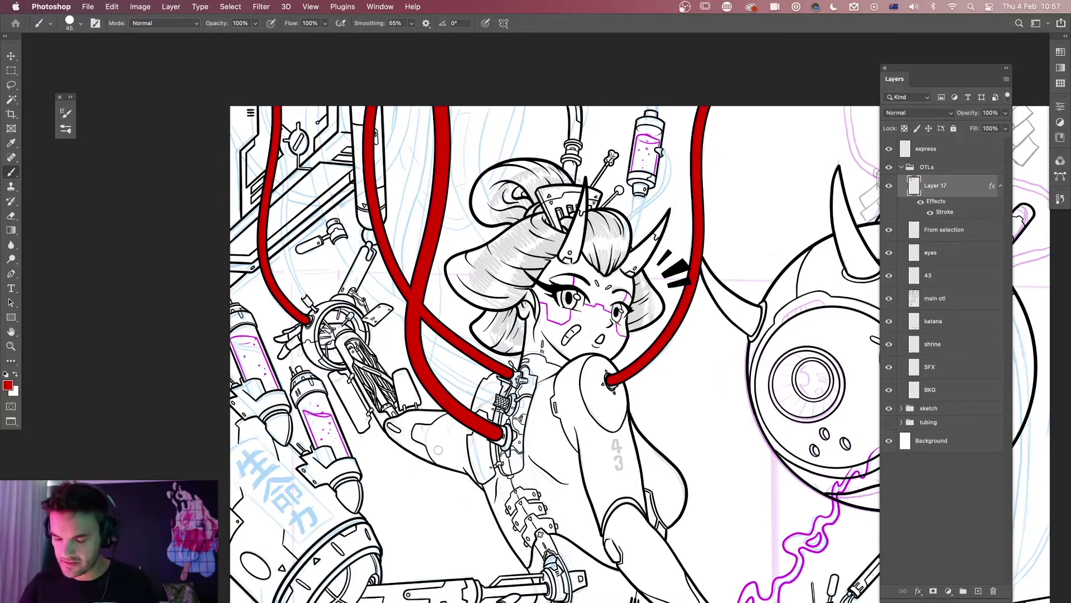
pyautogui.press('super+z')
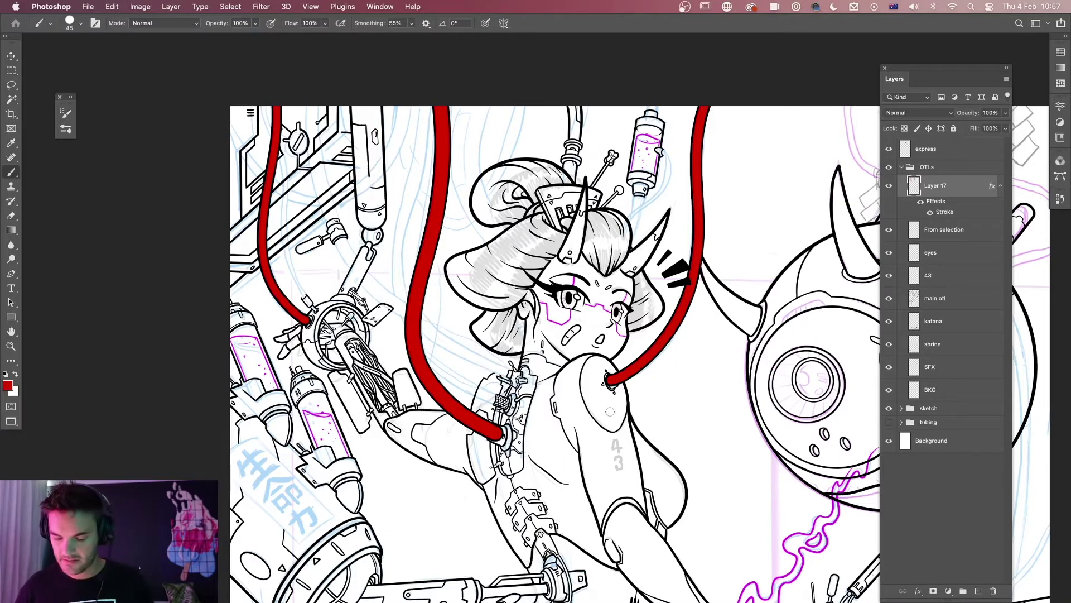
# Rename Layer 17 as "red tubes".
pyautogui.moveTo(674, 386); pyautogui.dragTo(449, 417)
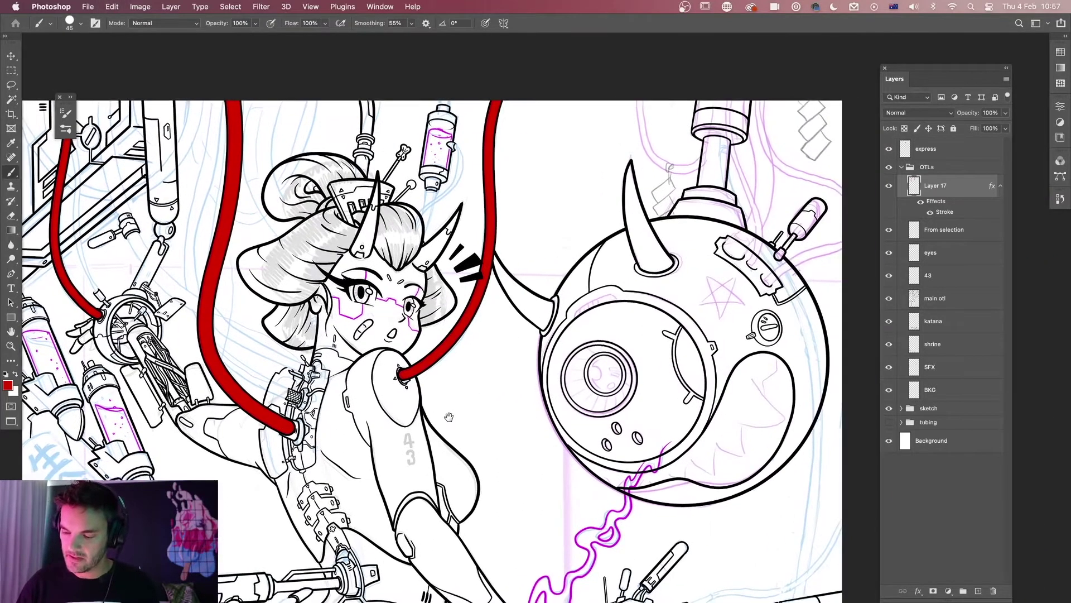
pyautogui.doubleClick(936, 186)
pyautogui.write('re')
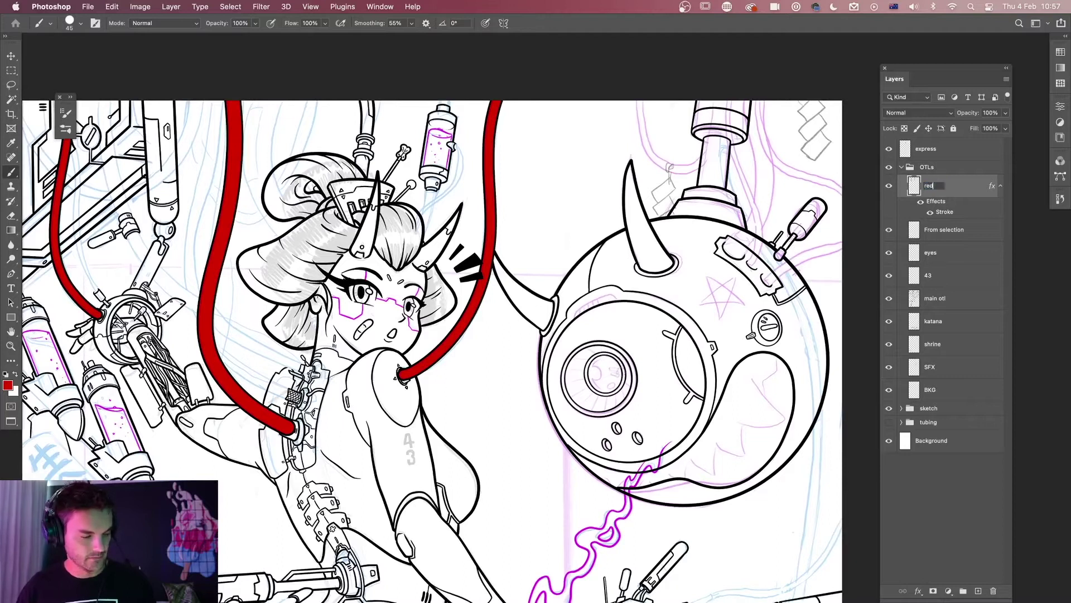
pyautogui.write('d tubes')
pyautogui.press('Return')
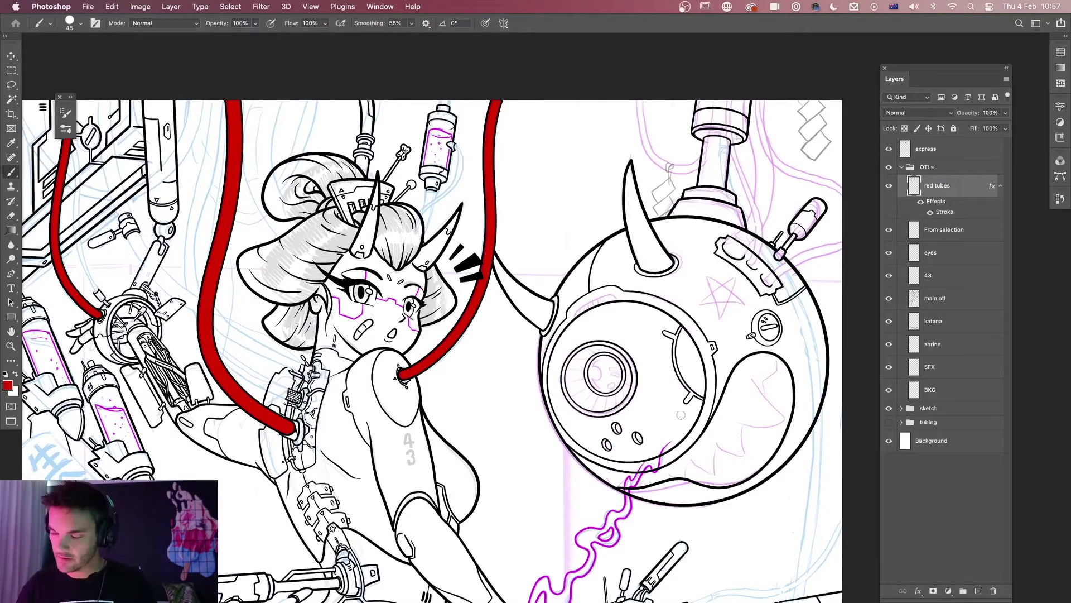
# Paint two red tubes from the horned robot head's socket panel, a thick one to the canvas's upper edge and a thinner one to its right edge.
pyautogui.moveTo(748, 347); pyautogui.dragTo(618, 377)
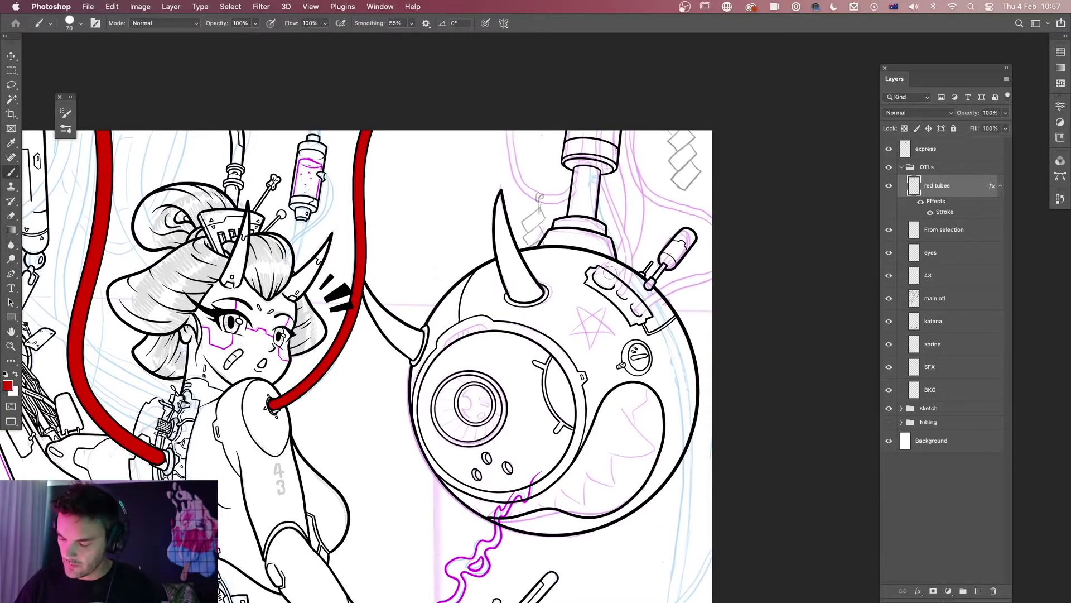
pyautogui.moveTo(606, 277)
pyautogui.mouseDown()
pyautogui.moveTo(631, 240)
pyautogui.moveTo(625, 127)
pyautogui.mouseUp()
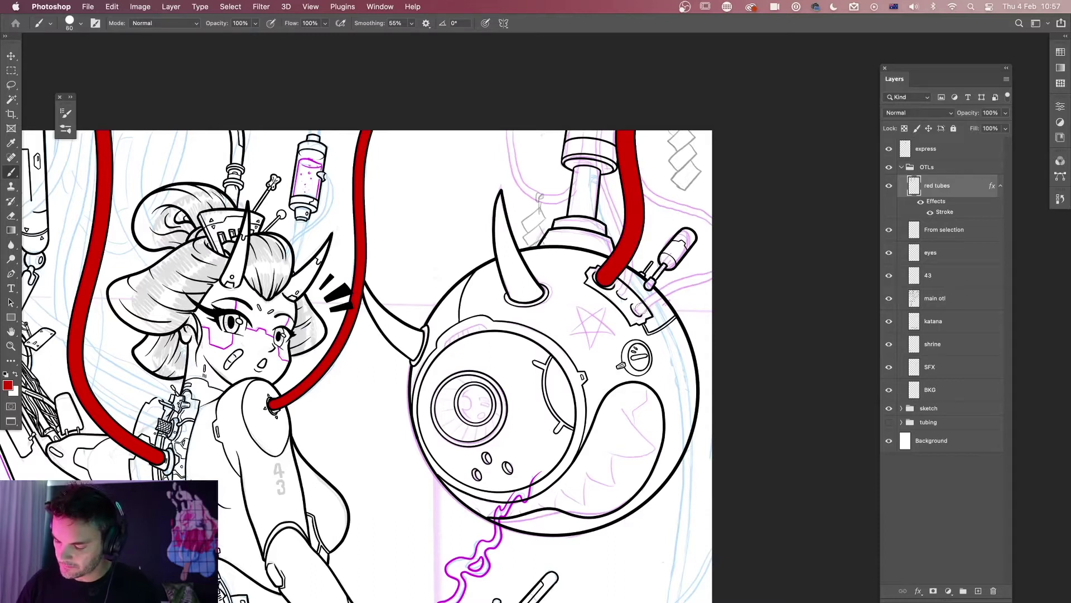
pyautogui.moveTo(641, 308); pyautogui.dragTo(791, 220)
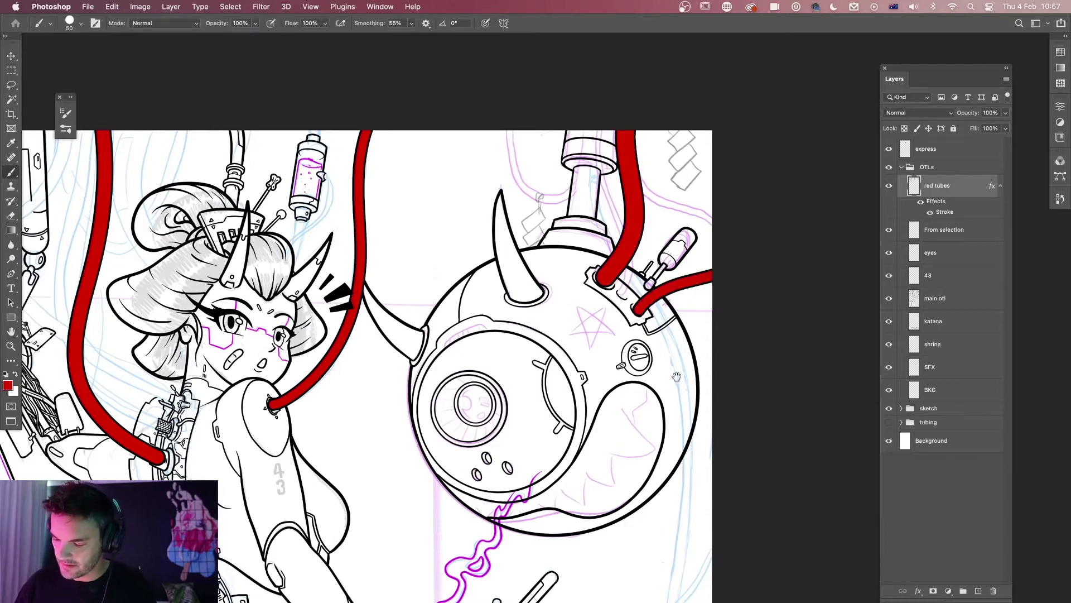
# Paint a red tube from the nozzle of the repair arm at the android's wrist to the canvas's right edge.
pyautogui.moveTo(676, 376)
pyautogui.mouseDown()
pyautogui.moveTo(682, 340)
pyautogui.moveTo(663, 351)
pyautogui.moveTo(591, 120)
pyautogui.mouseUp()
pyautogui.press('super+z')
pyautogui.moveTo(616, 354); pyautogui.dragTo(617, 359)
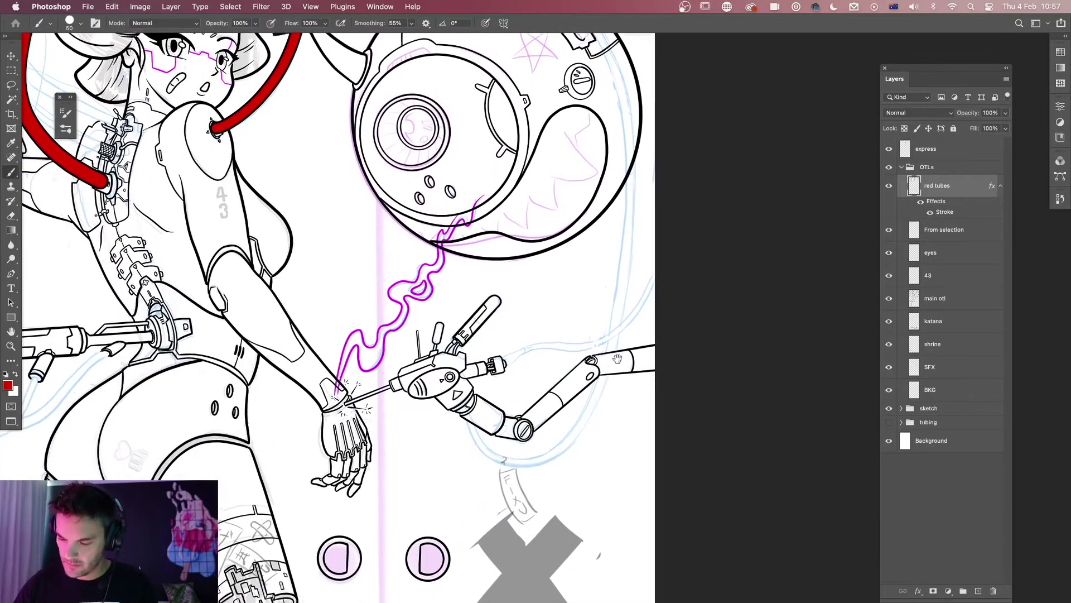
pyautogui.scroll(2, 618, 358)
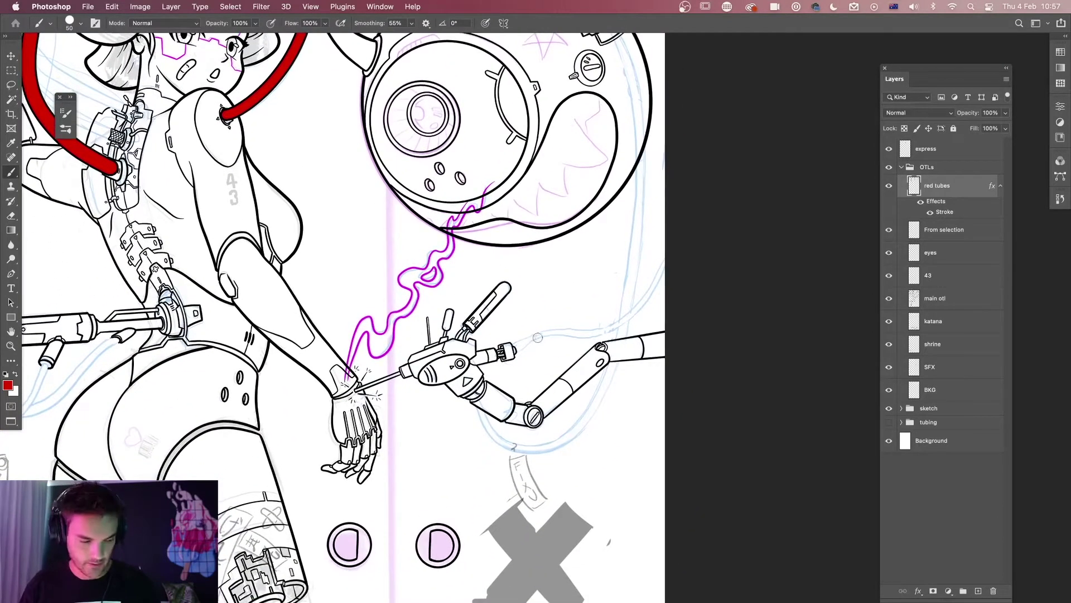
pyautogui.moveTo(536, 336)
pyautogui.mouseDown()
pyautogui.moveTo(601, 329)
pyautogui.moveTo(636, 308)
pyautogui.moveTo(692, 202)
pyautogui.mouseUp()
# Paint a 25 px red tube from the knee repair arm's nozzle up to the oval port on the large machine pod.
pyautogui.moveTo(622, 415); pyautogui.dragTo(1063, 189)
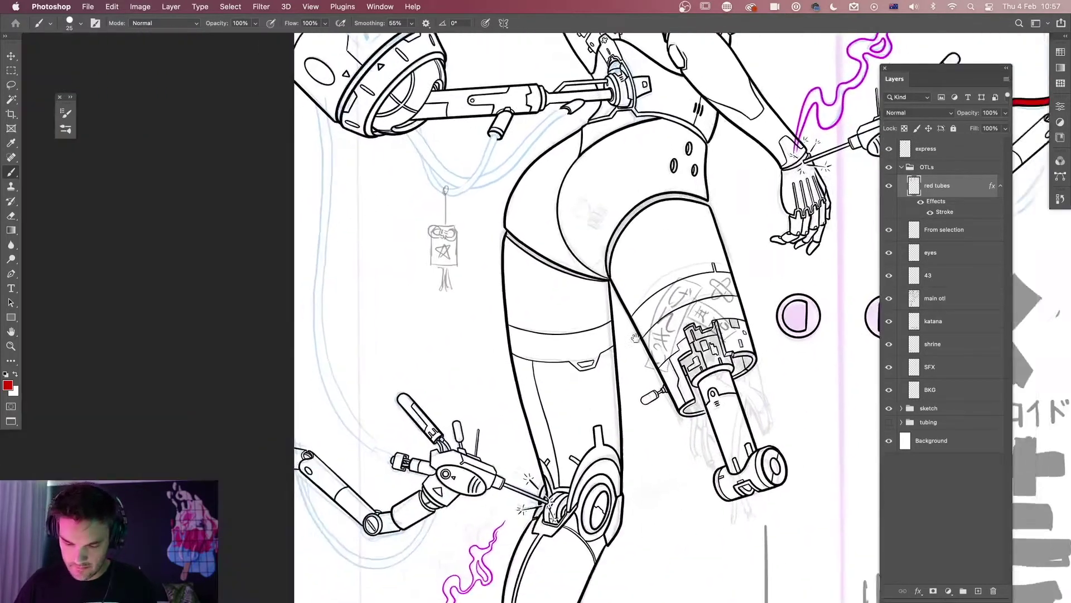
pyautogui.moveTo(491, 486)
pyautogui.mouseDown()
pyautogui.moveTo(549, 377)
pyautogui.moveTo(568, 533)
pyautogui.moveTo(531, 491)
pyautogui.moveTo(505, 338)
pyautogui.mouseUp()
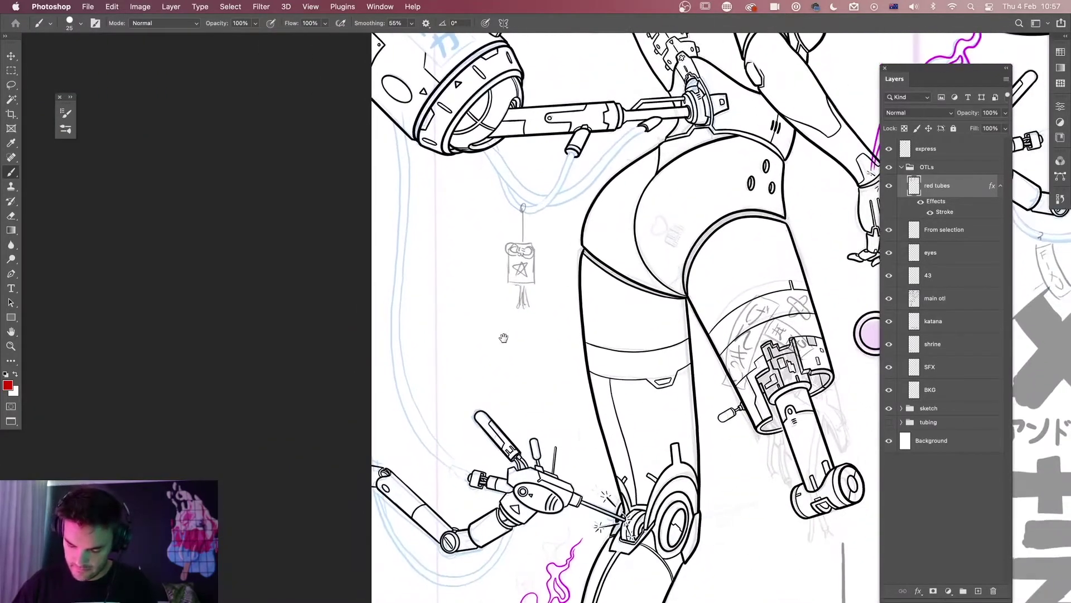
pyautogui.moveTo(456, 470)
pyautogui.mouseDown()
pyautogui.moveTo(434, 459)
pyautogui.moveTo(386, 326)
pyautogui.moveTo(411, 83)
pyautogui.mouseUp()
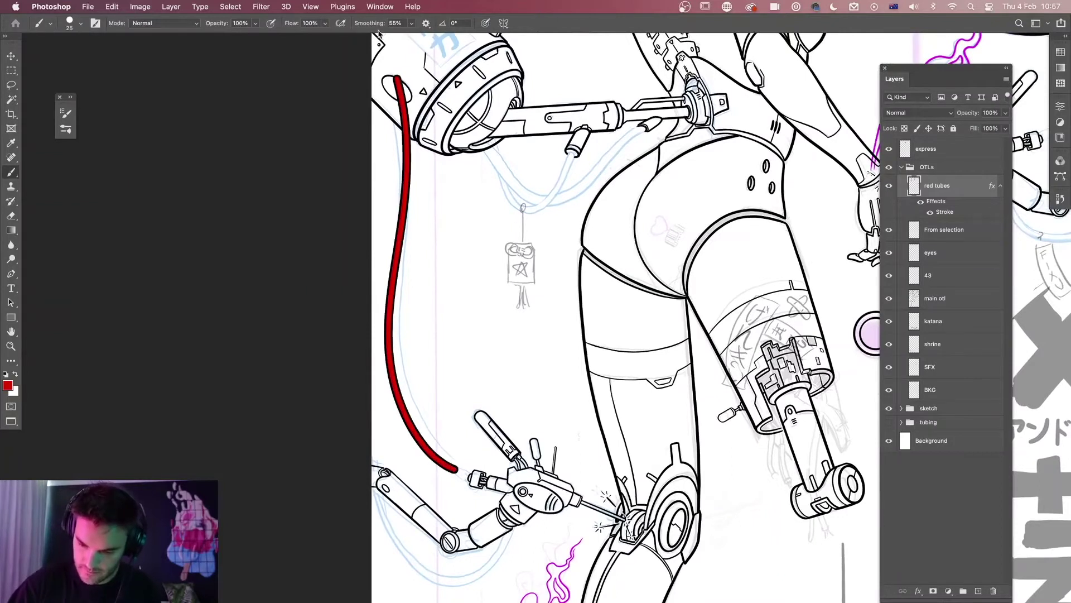
pyautogui.moveTo(546, 319); pyautogui.dragTo(451, 475)
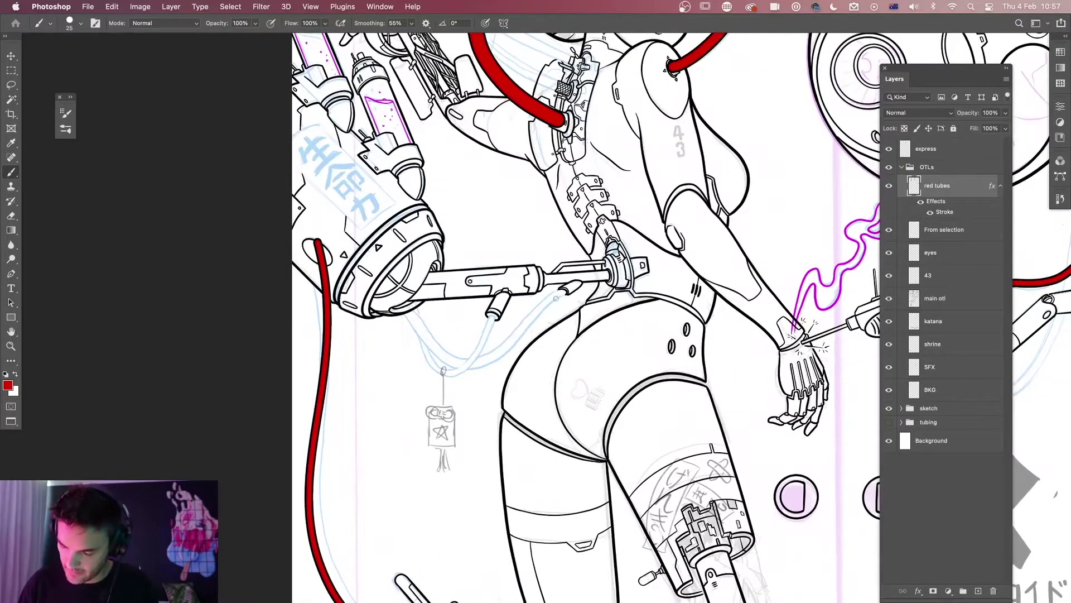
pyautogui.moveTo(564, 291)
pyautogui.mouseDown()
pyautogui.moveTo(501, 351)
pyautogui.moveTo(435, 350)
pyautogui.moveTo(360, 281)
pyautogui.moveTo(468, 367)
pyautogui.moveTo(573, 287)
pyautogui.mouseUp()
pyautogui.press('super+z')
pyautogui.moveTo(672, 76); pyautogui.dragTo(599, 420)
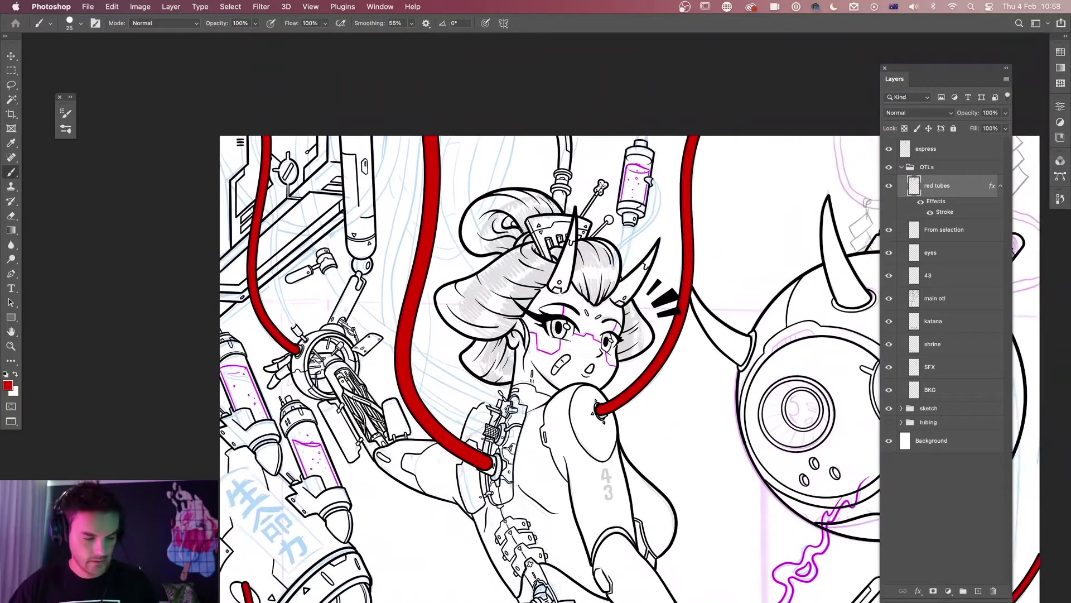
# Paint a thick 175 px red tube from the canvas's upper edge down across the android's hair to beside her eye.
pyautogui.press(']')
pyautogui.press(']')
pyautogui.press(']')
pyautogui.press(']')
pyautogui.press(']')
pyautogui.press(']')
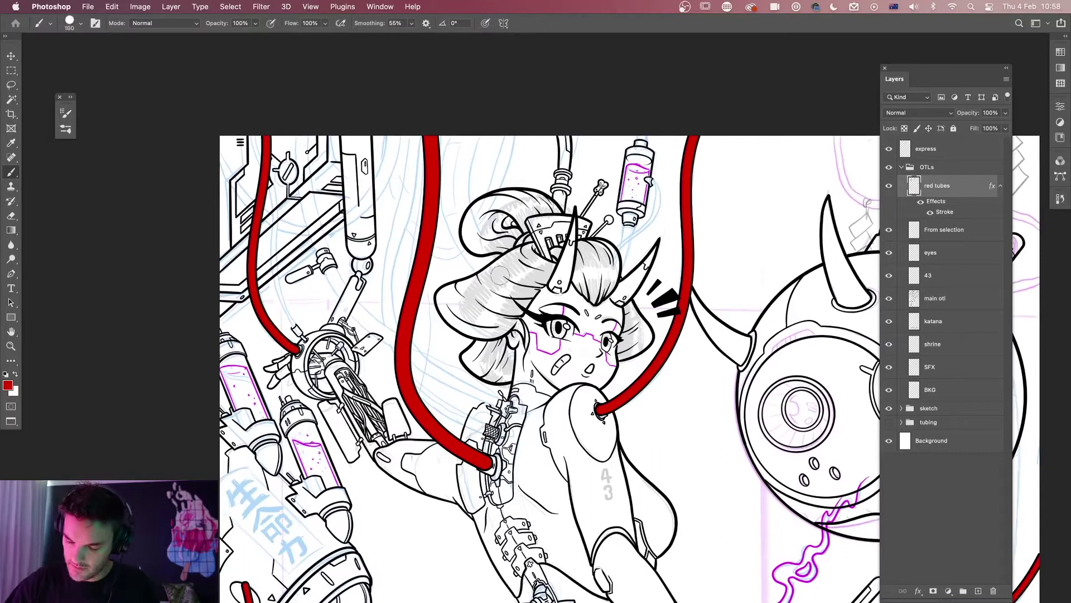
pyautogui.moveTo(510, 284)
pyautogui.mouseDown()
pyautogui.moveTo(488, 252)
pyautogui.moveTo(471, 162)
pyautogui.moveTo(496, 105)
pyautogui.moveTo(540, 62)
pyautogui.mouseUp()
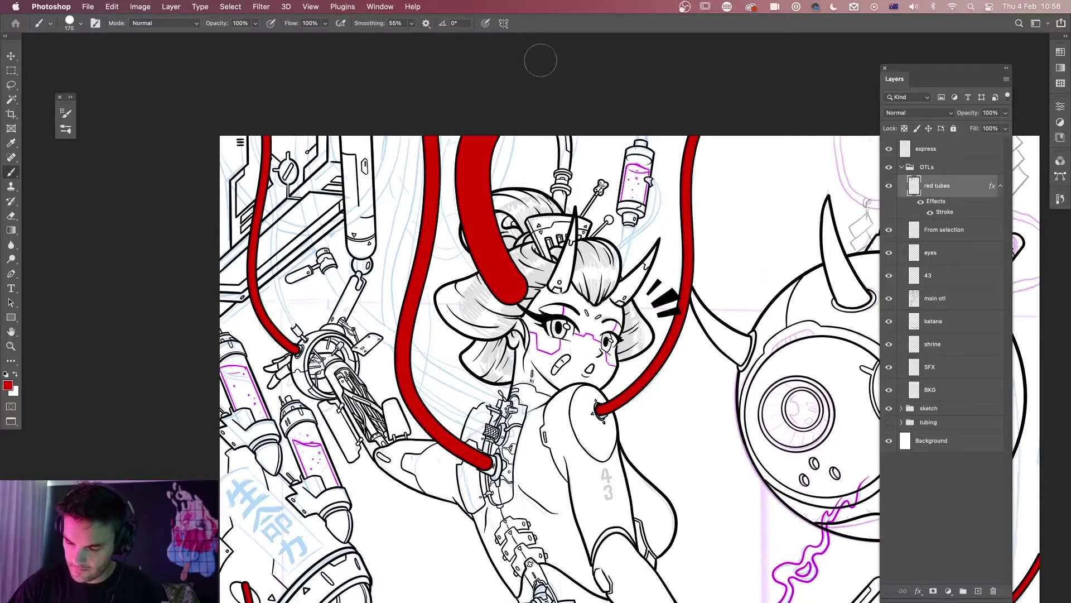
pyautogui.press('super+z')
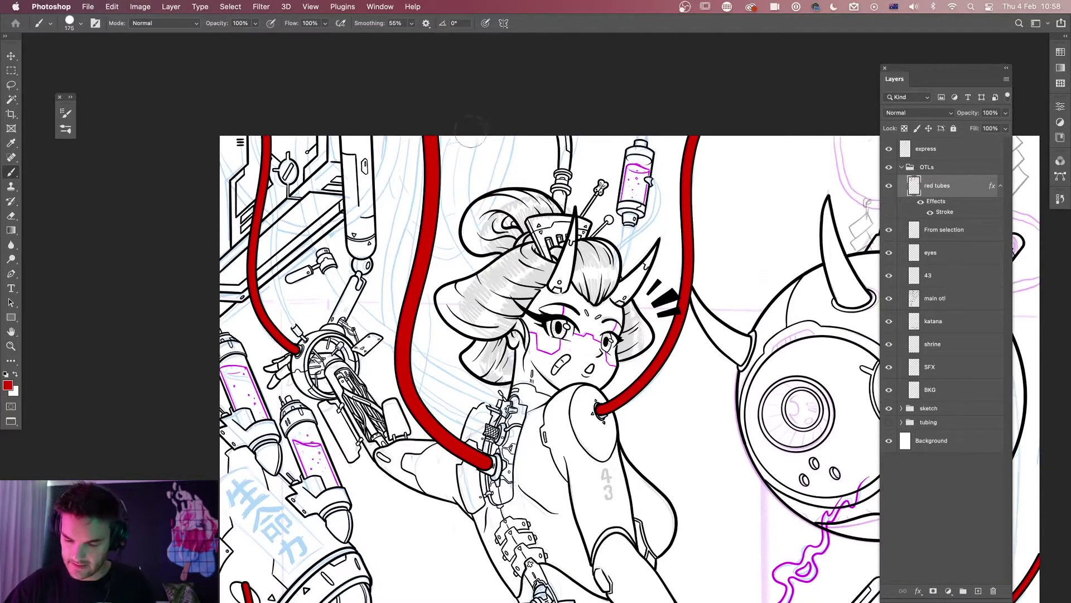
pyautogui.moveTo(470, 120)
pyautogui.mouseDown()
pyautogui.moveTo(471, 202)
pyautogui.moveTo(509, 296)
pyautogui.mouseUp()
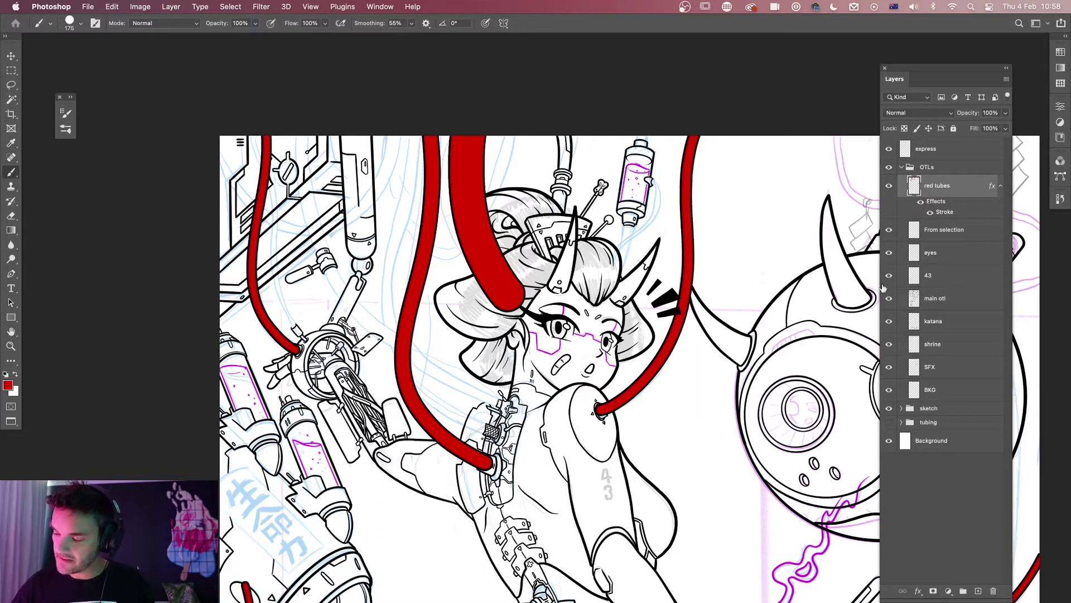
# Add a new layer above the red tubes layer and name it "green tubes".
pyautogui.click(1001, 185)
pyautogui.click(978, 590)
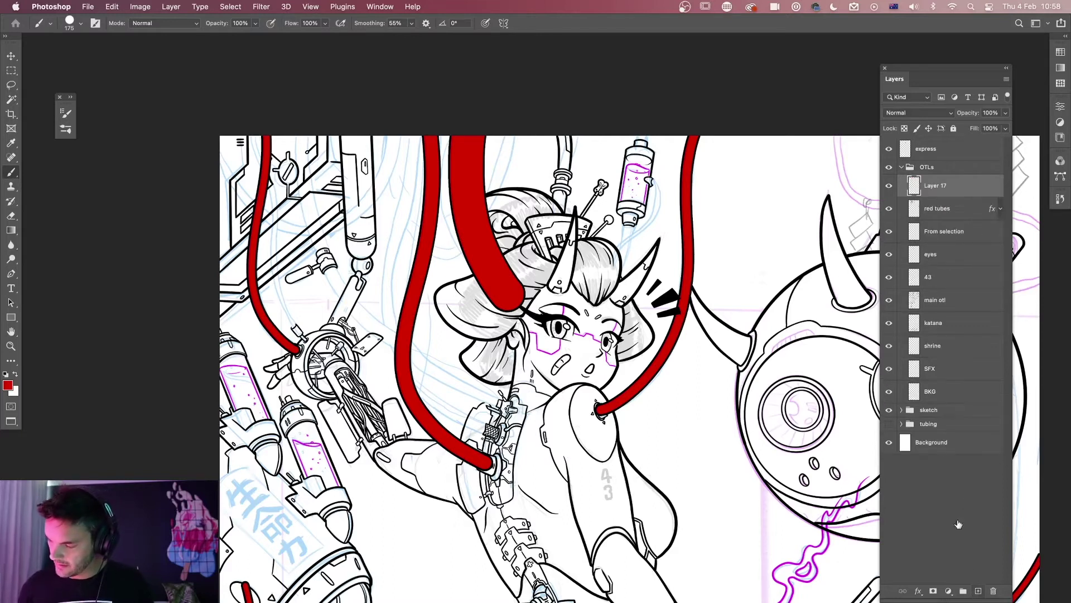
pyautogui.doubleClick(936, 186)
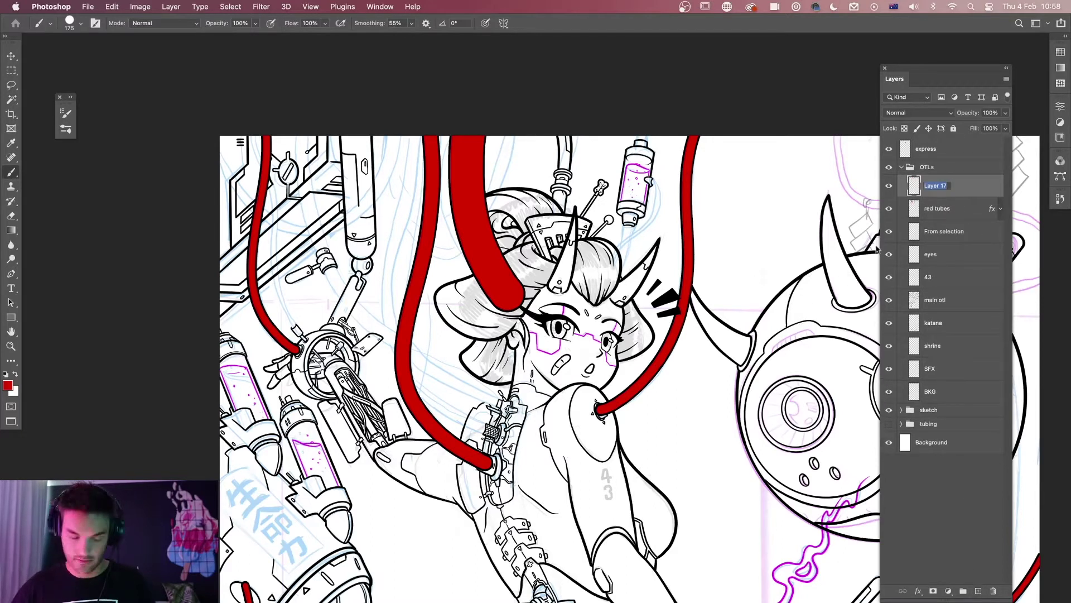
pyautogui.write('green t')
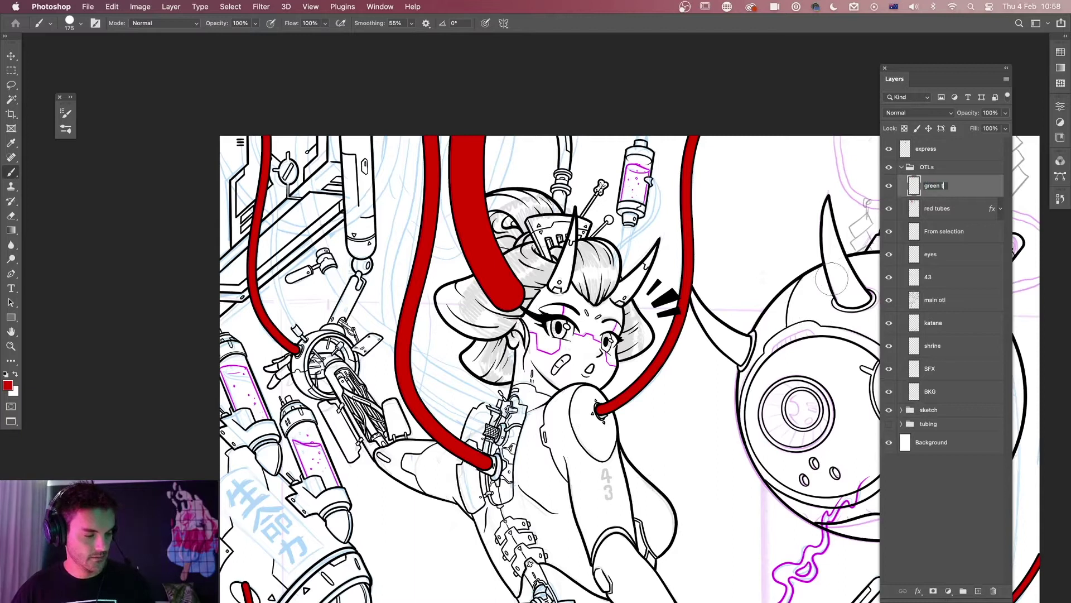
pyautogui.write('ubes')
pyautogui.press('Return')
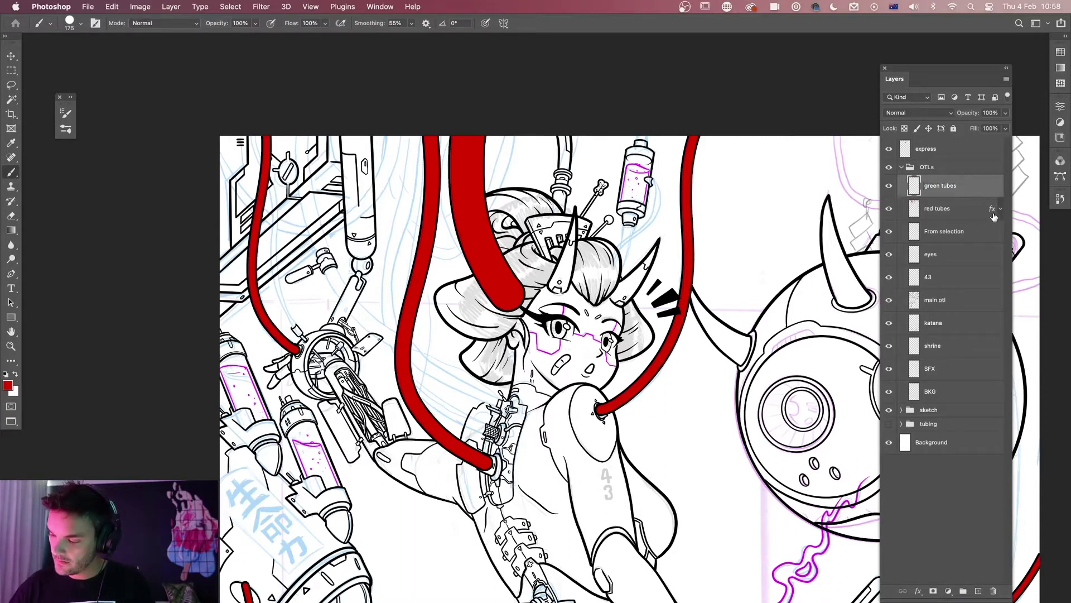
# Copy the red tubes layer's Stroke effect to the green tubes layer and collapse both layers' effect lists.
pyautogui.moveTo(994, 212); pyautogui.dragTo(992, 187)
pyautogui.click(1001, 231)
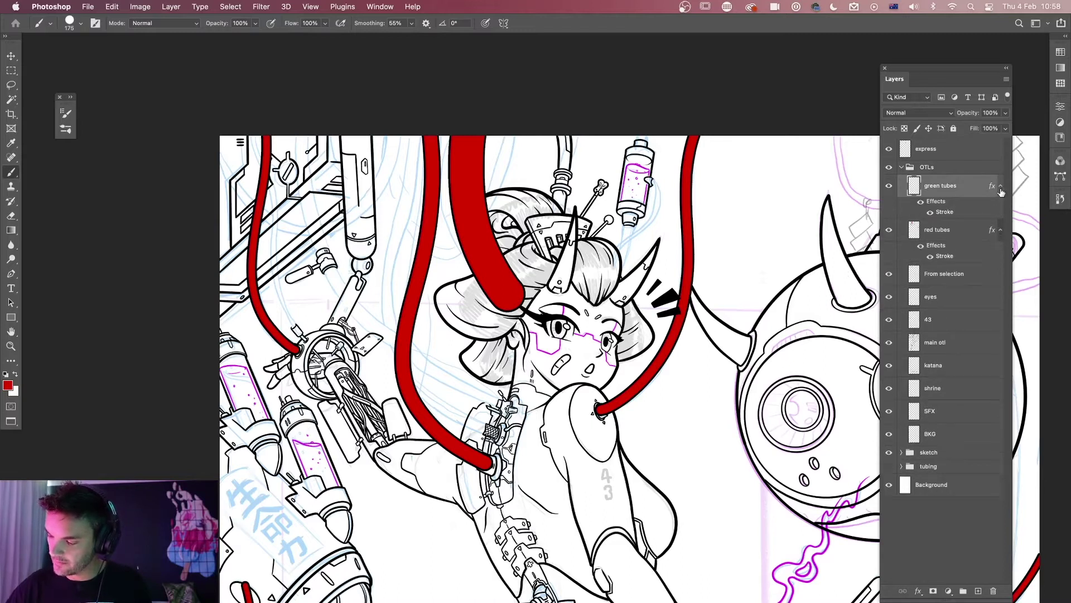
pyautogui.click(1001, 186)
pyautogui.click(1001, 209)
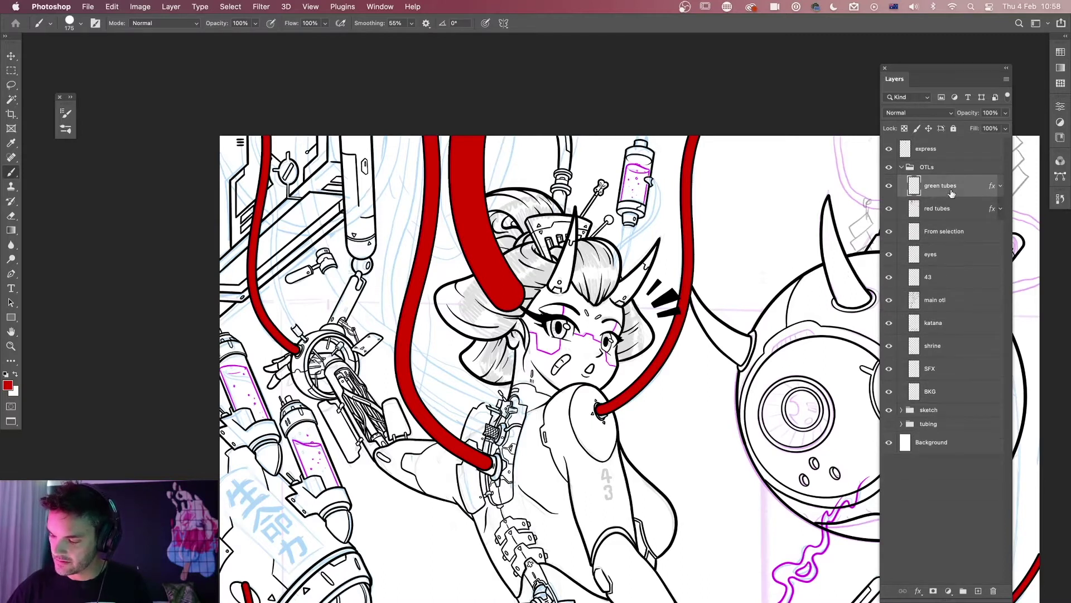
# Set the foreground colour to a medium green, keeping red as the background colour, and reduce the brush size to 80 px.
pyautogui.click(14, 373)
pyautogui.click(9, 384)
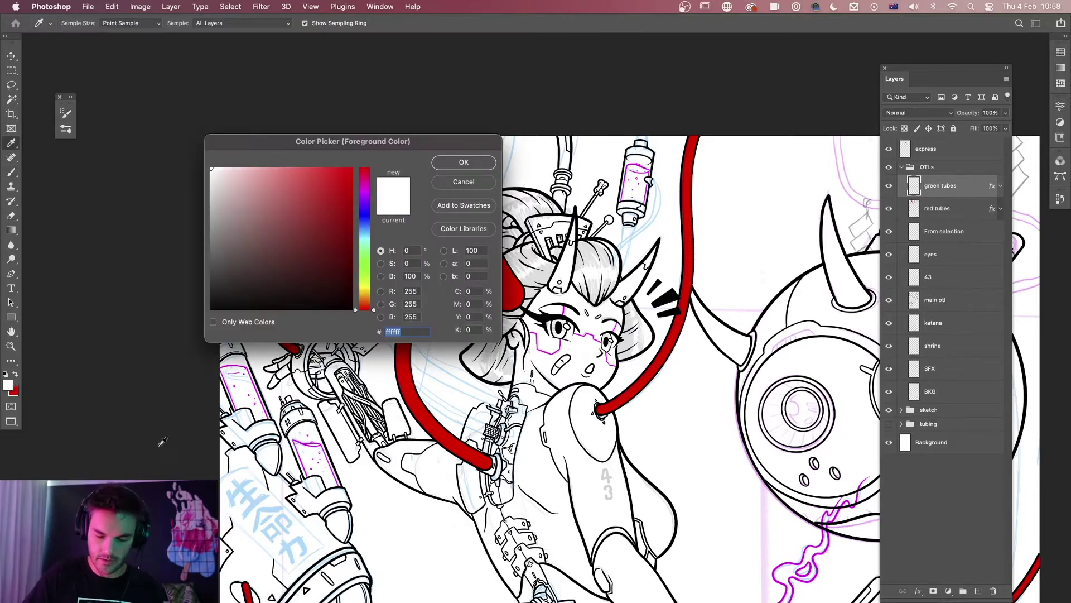
pyautogui.click(366, 274)
pyautogui.click(306, 223)
pyautogui.click(461, 163)
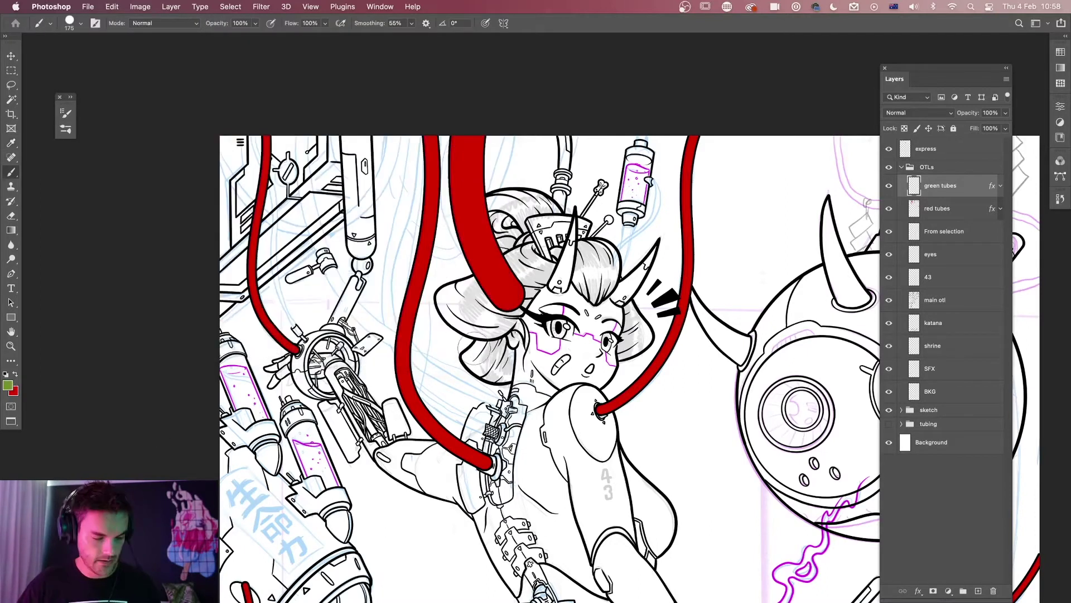
pyautogui.press('[')
pyautogui.press('[')
pyautogui.press('[')
pyautogui.press('[')
pyautogui.press('[')
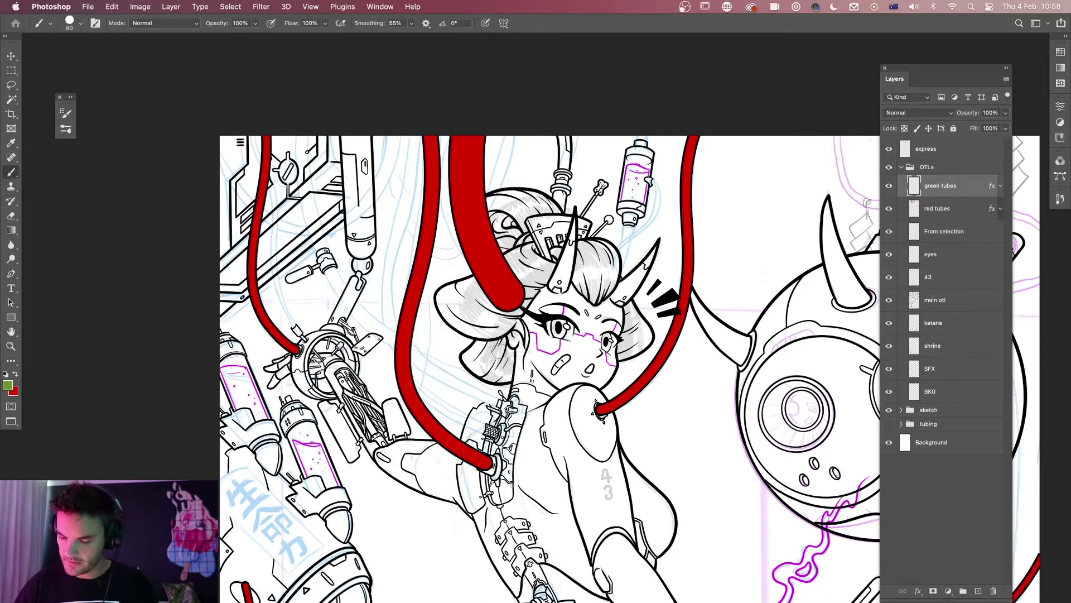
# Lower the opacity of the red tubes layer to 49% and of the green tubes layer to 63%.
pyautogui.moveTo(690, 395); pyautogui.dragTo(583, 343)
pyautogui.click(948, 211)
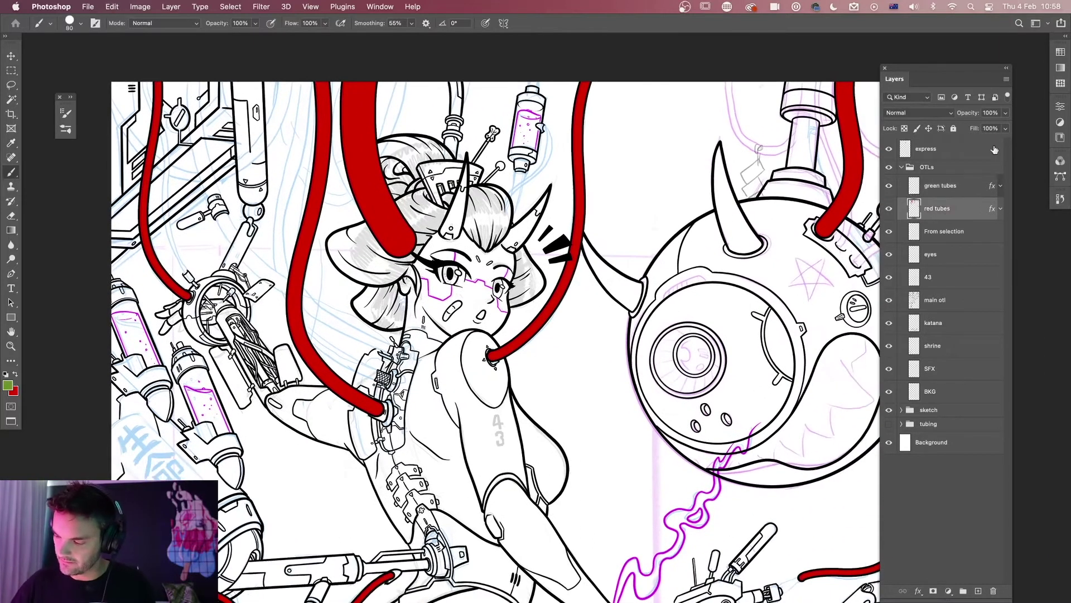
pyautogui.click(1006, 113)
pyautogui.moveTo(1007, 114); pyautogui.dragTo(986, 128)
pyautogui.click(943, 185)
pyautogui.click(1006, 113)
pyautogui.click(960, 195)
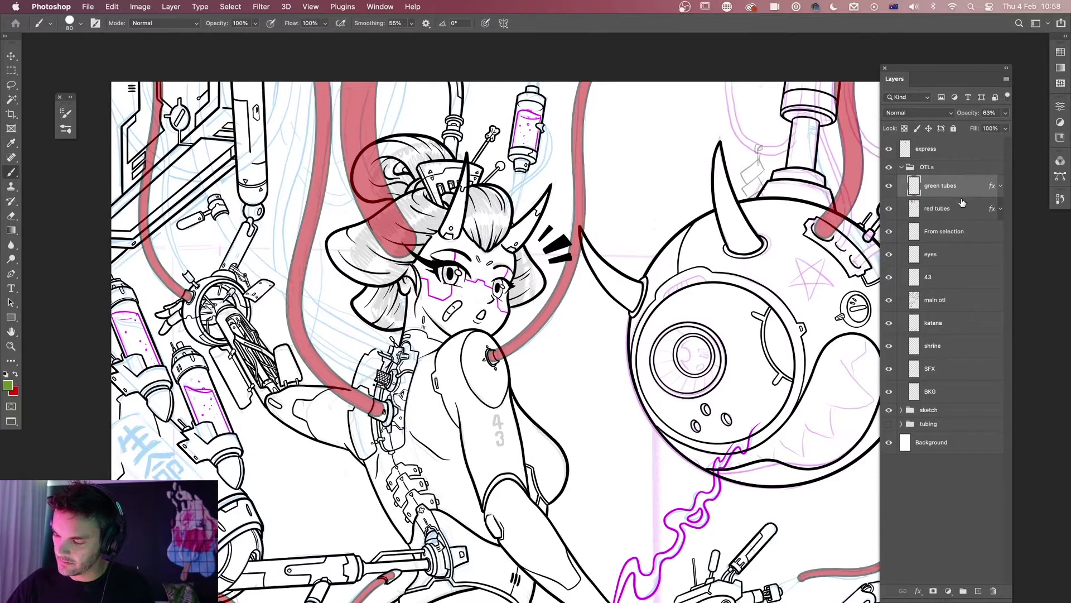
# Paint a 50 px green tube on the green tubes layer from the android's upper back port to the canvas's upper edge.
pyautogui.moveTo(520, 358); pyautogui.dragTo(628, 398)
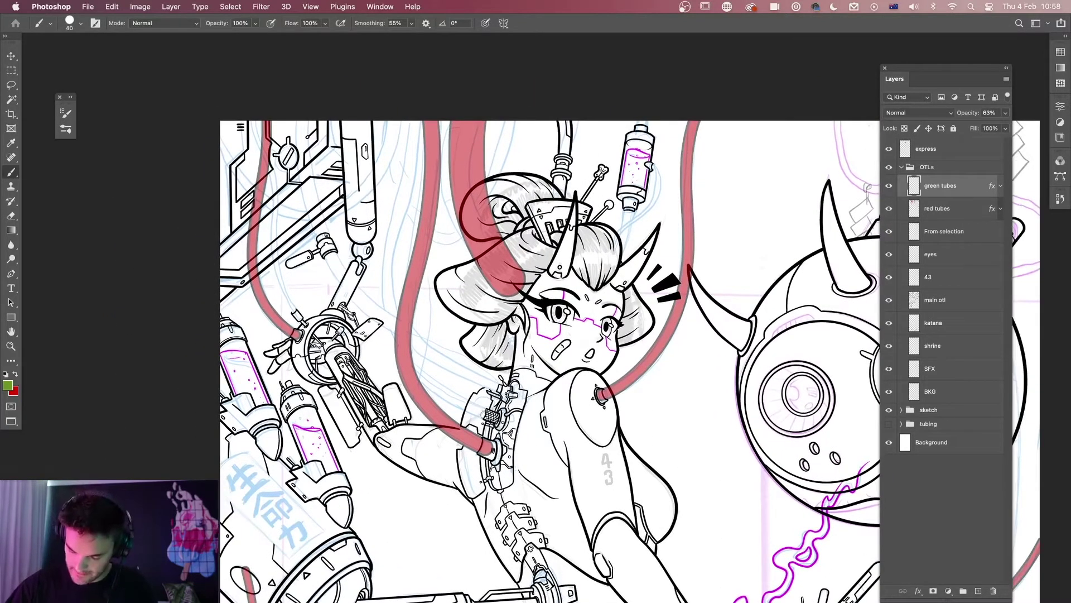
pyautogui.press(']')
pyautogui.moveTo(490, 418)
pyautogui.mouseDown()
pyautogui.moveTo(435, 388)
pyautogui.moveTo(382, 331)
pyautogui.moveTo(375, 295)
pyautogui.moveTo(413, 130)
pyautogui.moveTo(399, 78)
pyautogui.mouseUp()
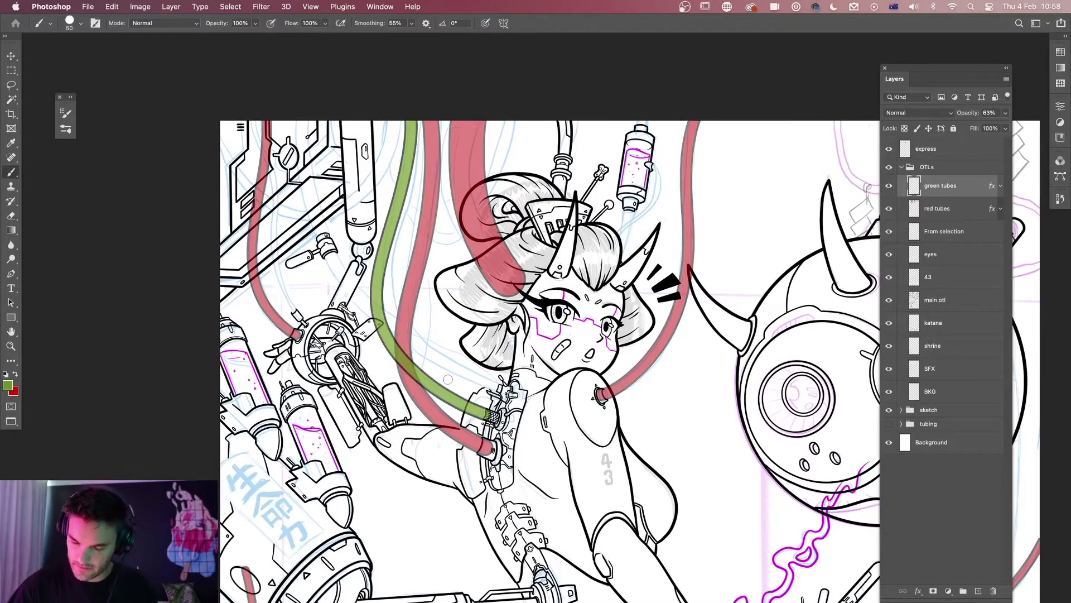
# Paint a 50 px green tube from the horned robot's socket panel to the canvas's upper edge and a 35 px U-shaped loop across its neck.
pyautogui.hscroll(20, 711, 449)
pyautogui.scroll(4, 711, 449)
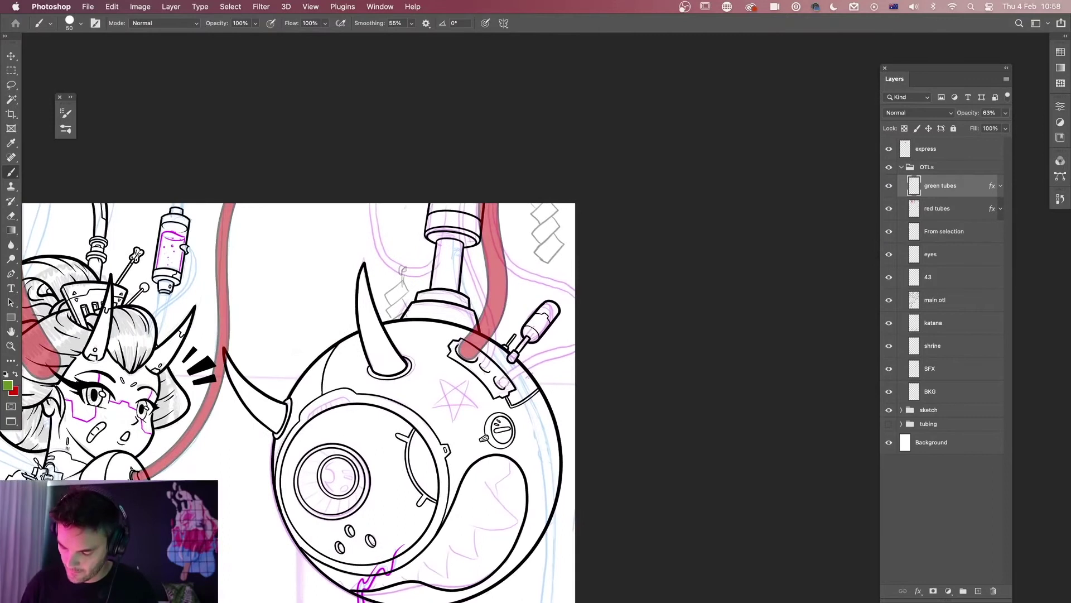
pyautogui.moveTo(500, 381)
pyautogui.mouseDown()
pyautogui.moveTo(561, 355)
pyautogui.moveTo(581, 301)
pyautogui.moveTo(502, 254)
pyautogui.moveTo(489, 202)
pyautogui.mouseUp()
pyautogui.hotkey('ctrl', 'z')
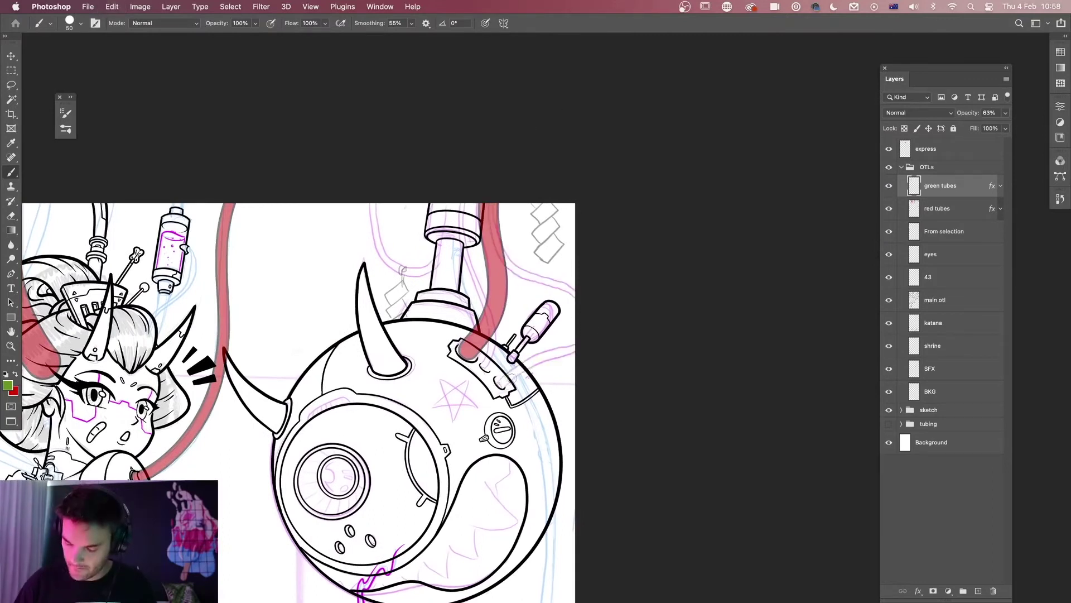
pyautogui.moveTo(500, 381)
pyautogui.mouseDown()
pyautogui.moveTo(582, 327)
pyautogui.moveTo(563, 286)
pyautogui.moveTo(515, 262)
pyautogui.moveTo(499, 228)
pyautogui.moveTo(528, 178)
pyautogui.mouseUp()
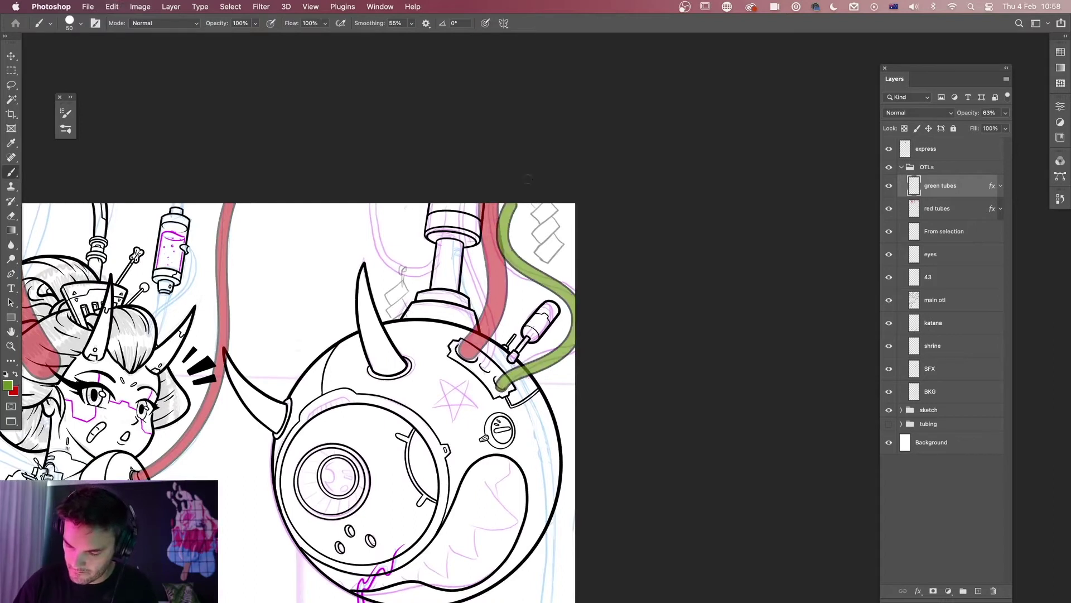
pyautogui.moveTo(594, 370); pyautogui.dragTo(731, 364)
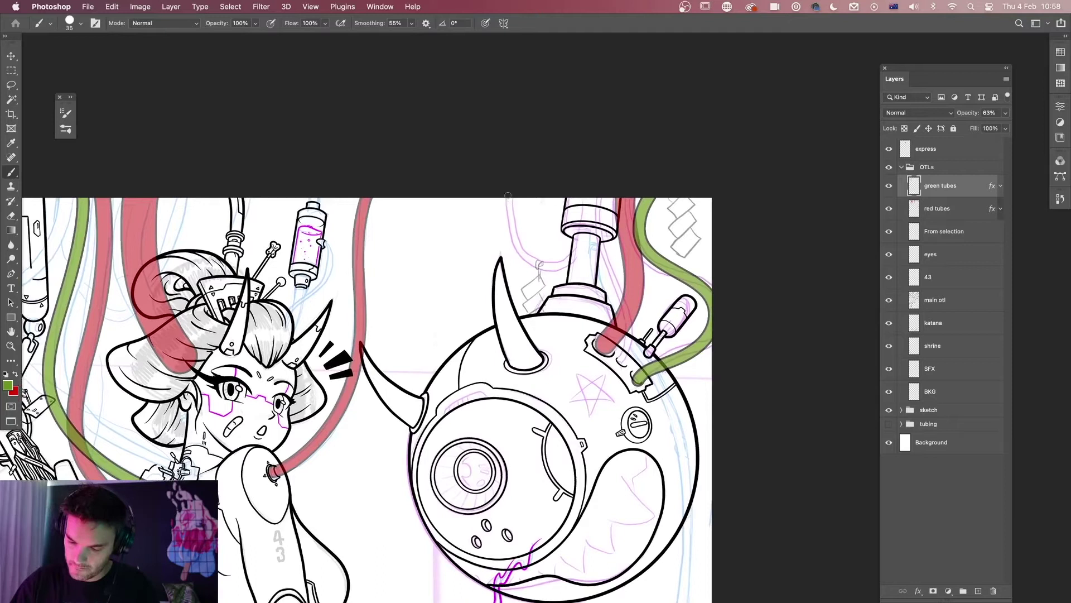
pyautogui.moveTo(508, 195)
pyautogui.mouseDown()
pyautogui.moveTo(519, 253)
pyautogui.moveTo(541, 270)
pyautogui.moveTo(565, 260)
pyautogui.moveTo(601, 165)
pyautogui.mouseUp()
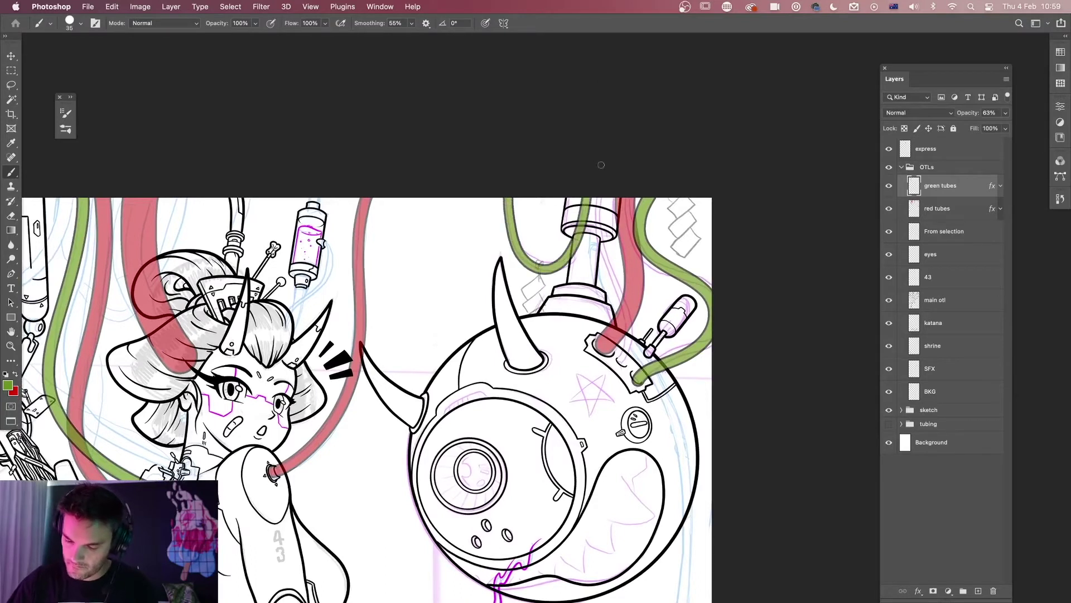
pyautogui.moveTo(481, 473); pyautogui.dragTo(709, 339)
pyautogui.press('super+minus')
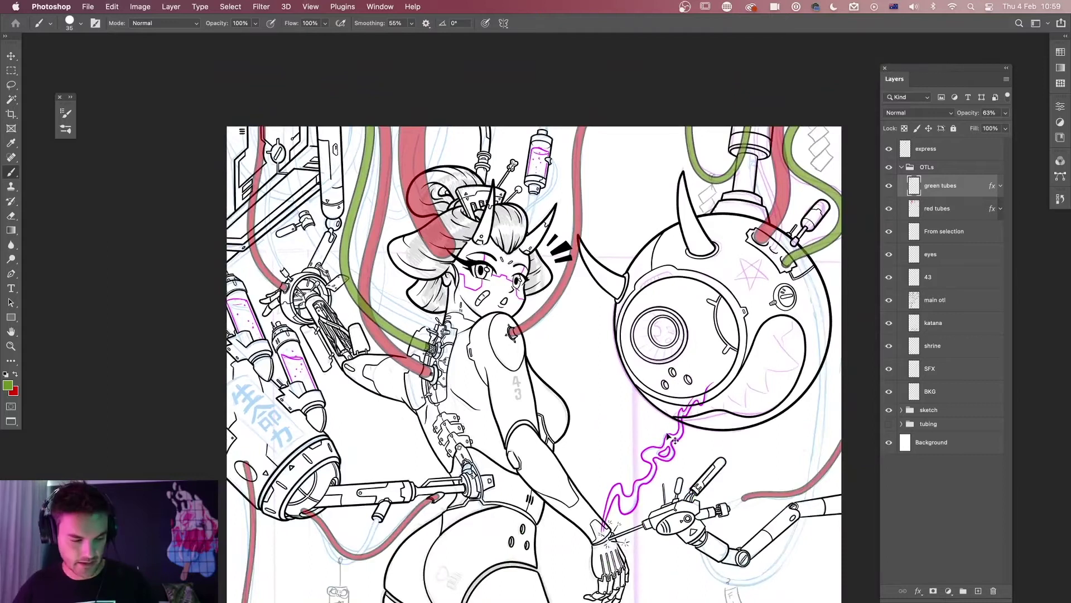
pyautogui.press('super+minus')
pyautogui.moveTo(615, 432); pyautogui.dragTo(571, 317)
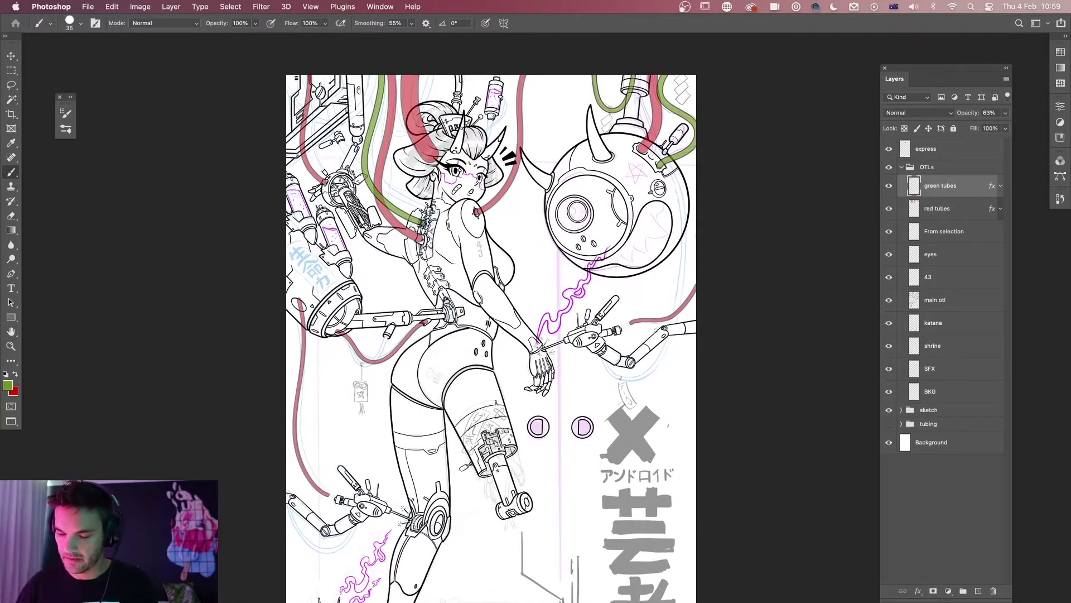
pyautogui.moveTo(567, 369); pyautogui.dragTo(591, 356)
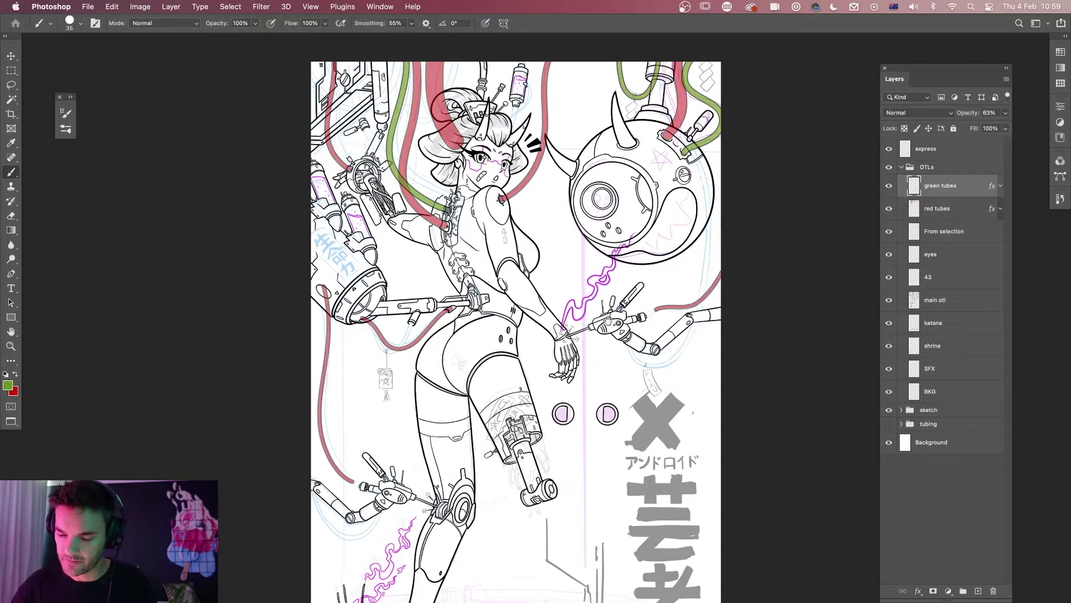
pyautogui.moveTo(608, 319)
pyautogui.mouseDown()
pyautogui.moveTo(593, 351)
pyautogui.moveTo(592, 325)
pyautogui.mouseUp()
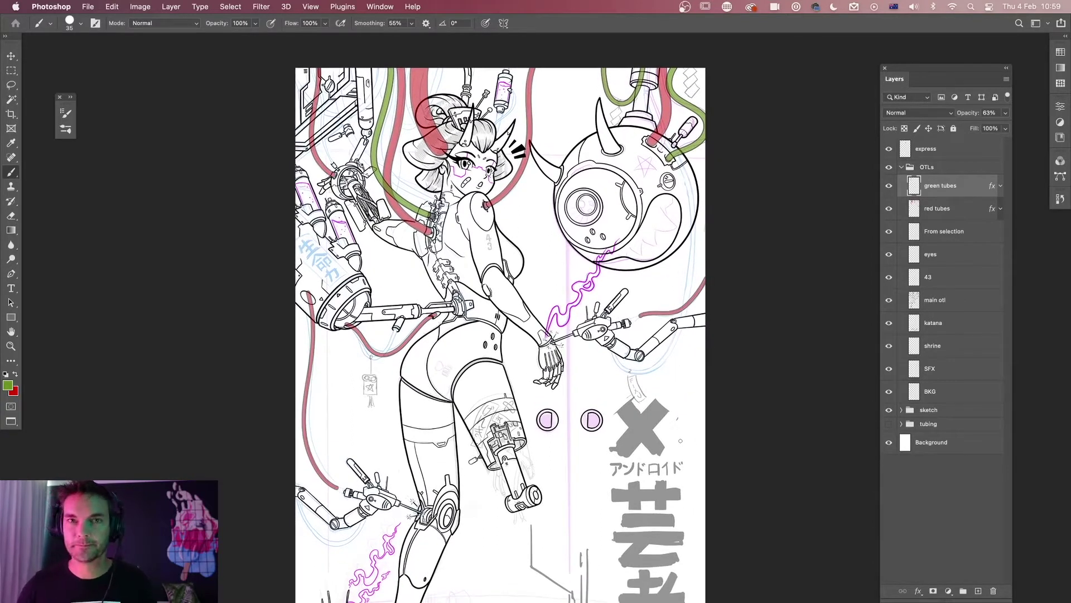
# Paint a 15 px green tube from the small nozzle on the android's raised arm ring to the canvas's upper edge.
pyautogui.press('super+plus')
pyautogui.press('super+plus')
pyautogui.press('super+plus')
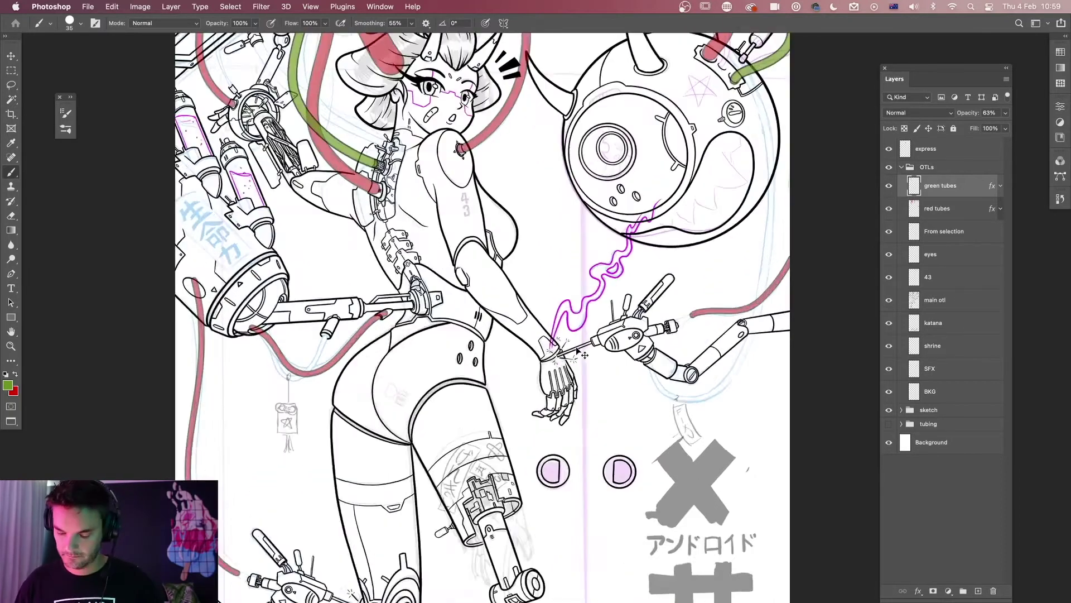
pyautogui.moveTo(524, 248)
pyautogui.mouseDown()
pyautogui.moveTo(618, 460)
pyautogui.moveTo(687, 496)
pyautogui.mouseUp()
pyautogui.press('[')
pyautogui.press('[')
pyautogui.press('[')
pyautogui.press('[')
pyautogui.moveTo(372, 376); pyautogui.dragTo(344, 307)
pyautogui.press('super+z')
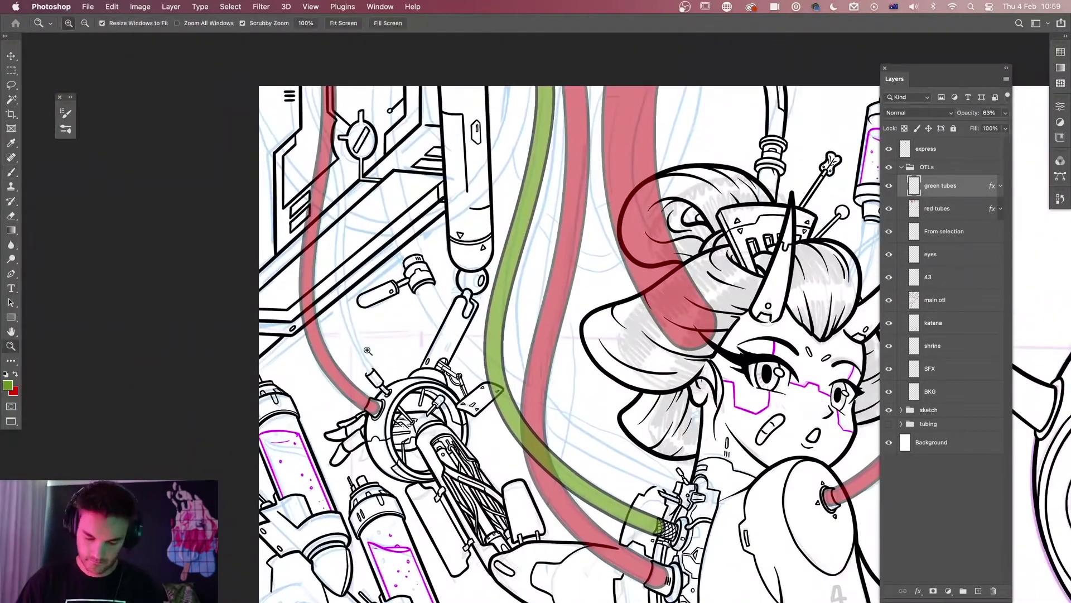
pyautogui.moveTo(371, 375)
pyautogui.mouseDown()
pyautogui.moveTo(346, 338)
pyautogui.moveTo(307, 87)
pyautogui.mouseUp()
# Paint a thin green tube from the middle of the horned robot's socket panel to the canvas's upper edge.
pyautogui.moveTo(558, 391); pyautogui.dragTo(359, 196)
pyautogui.press('super+minus')
pyautogui.press('super+minus')
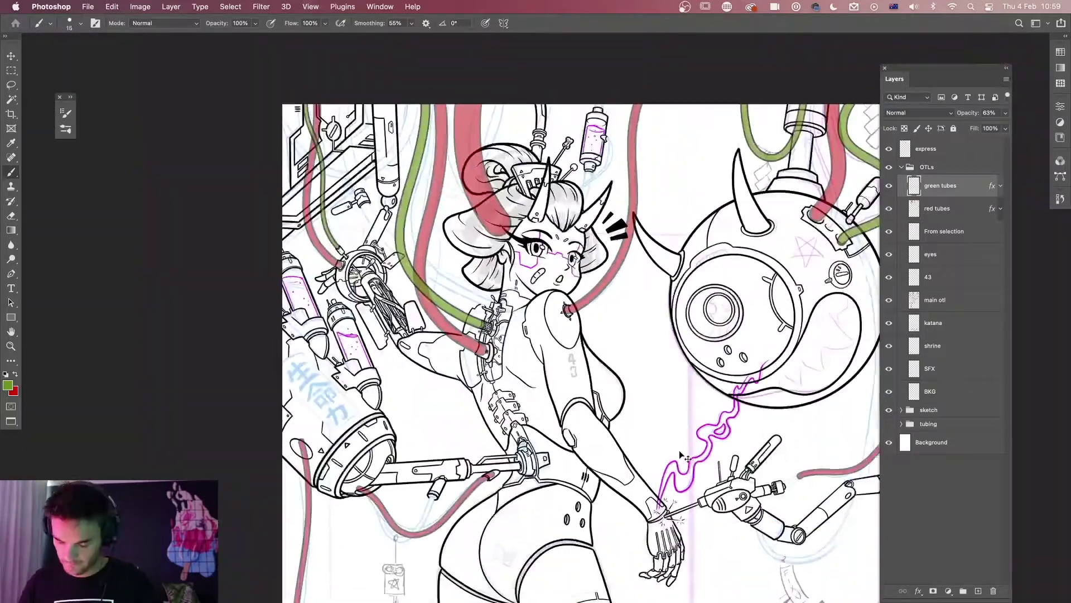
pyautogui.press('super+plus')
pyautogui.moveTo(678, 449); pyautogui.dragTo(820, 196)
pyautogui.press(']')
pyautogui.press(']')
pyautogui.moveTo(551, 300)
pyautogui.mouseDown()
pyautogui.moveTo(484, 350)
pyautogui.moveTo(459, 270)
pyautogui.mouseUp()
pyautogui.moveTo(725, 168)
pyautogui.mouseDown()
pyautogui.moveTo(278, 173)
pyautogui.moveTo(192, 556)
pyautogui.mouseUp()
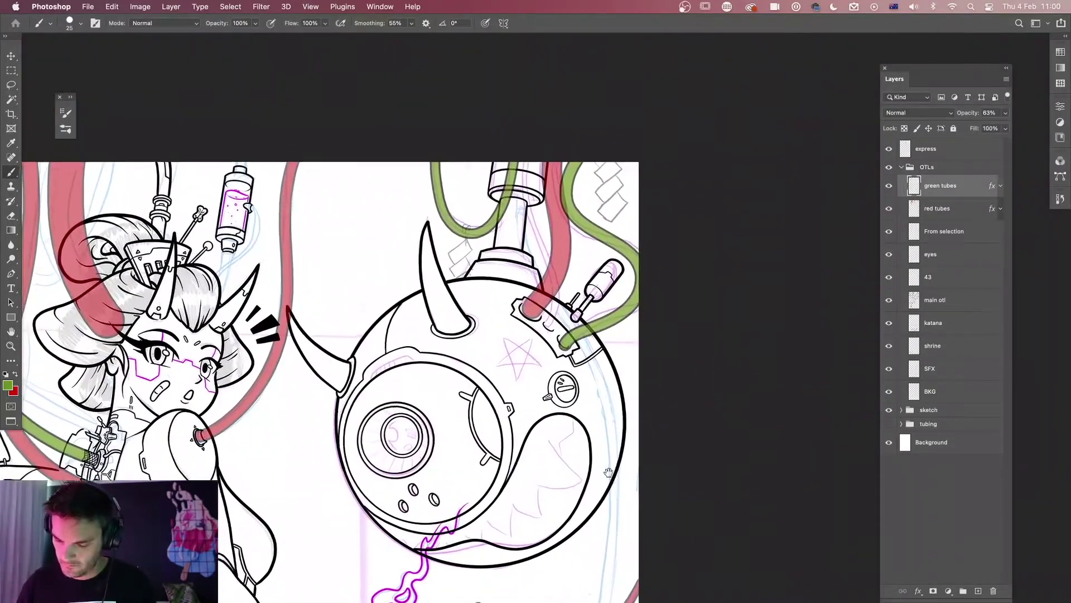
pyautogui.press('[')
pyautogui.press('[')
pyautogui.moveTo(548, 328); pyautogui.dragTo(525, 165)
pyautogui.press('super+z')
pyautogui.moveTo(548, 329); pyautogui.dragTo(525, 173)
# Paint a 10 px green tube curving from the side port of the hanging vial down to the android's hair.
pyautogui.moveTo(256, 229)
pyautogui.mouseDown()
pyautogui.moveTo(338, 114)
pyautogui.moveTo(605, 192)
pyautogui.moveTo(592, 217)
pyautogui.mouseUp()
pyautogui.press('super+z')
pyautogui.moveTo(598, 172)
pyautogui.mouseDown()
pyautogui.moveTo(608, 198)
pyautogui.moveTo(557, 255)
pyautogui.mouseUp()
# Paint 30 px red tubes on the red tubes layer, from the vial's upper end to the canvas edge and its lower end to the hair.
pyautogui.hotkey('alt', '[')
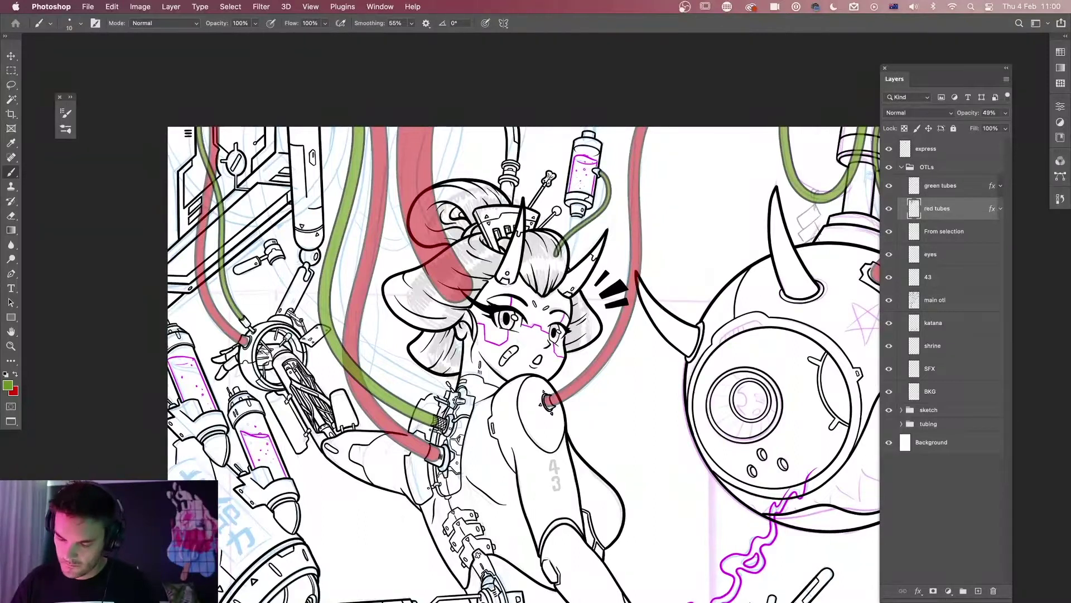
pyautogui.press('x')
pyautogui.press(']')
pyautogui.press(']')
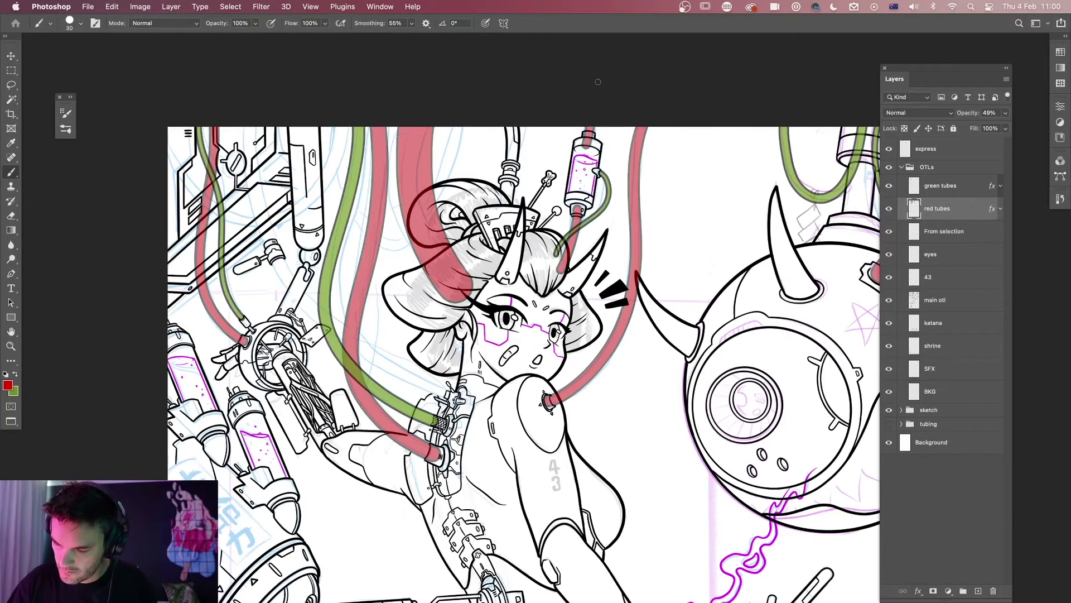
# Paint a 30 px green tube on the green tubes layer sagging beneath the knee repair arm, and reduce the brush to 15 px.
pyautogui.moveTo(604, 371); pyautogui.dragTo(647, 305)
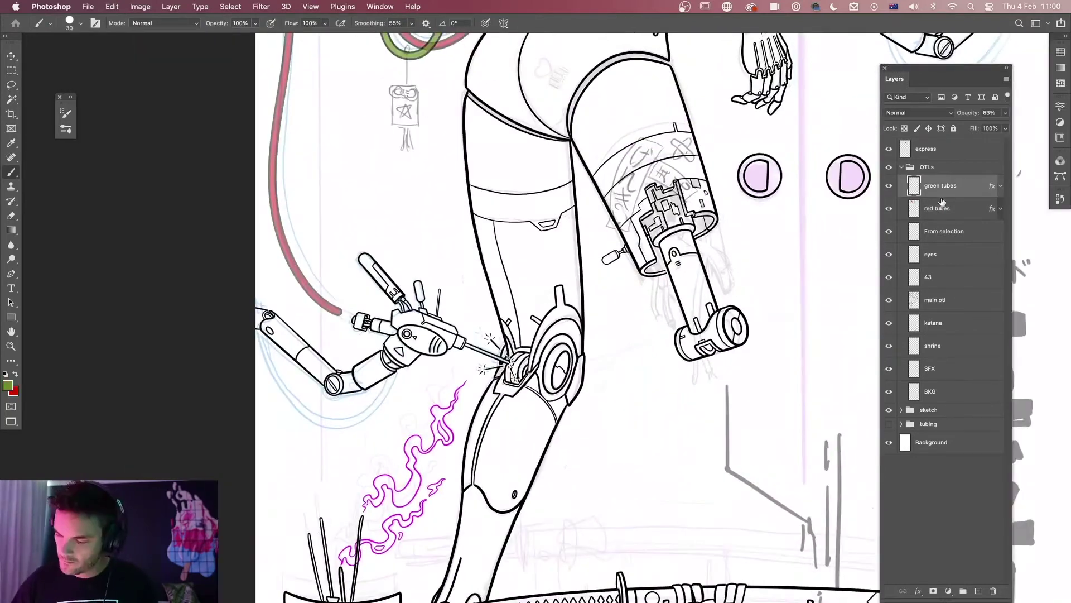
pyautogui.hotkey('alt', ']')
pyautogui.press('x')
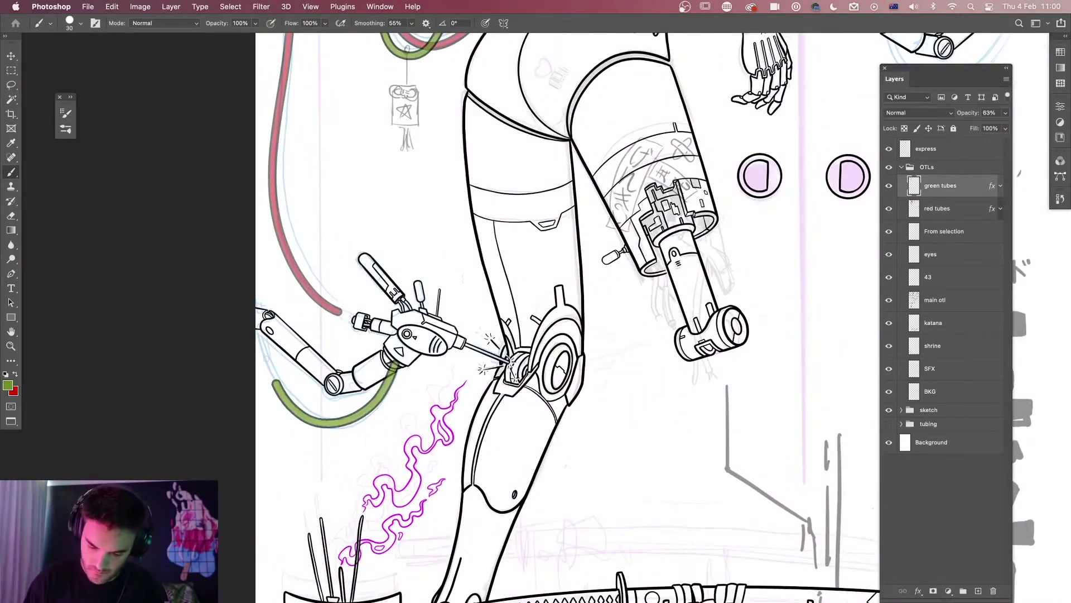
pyautogui.press('[')
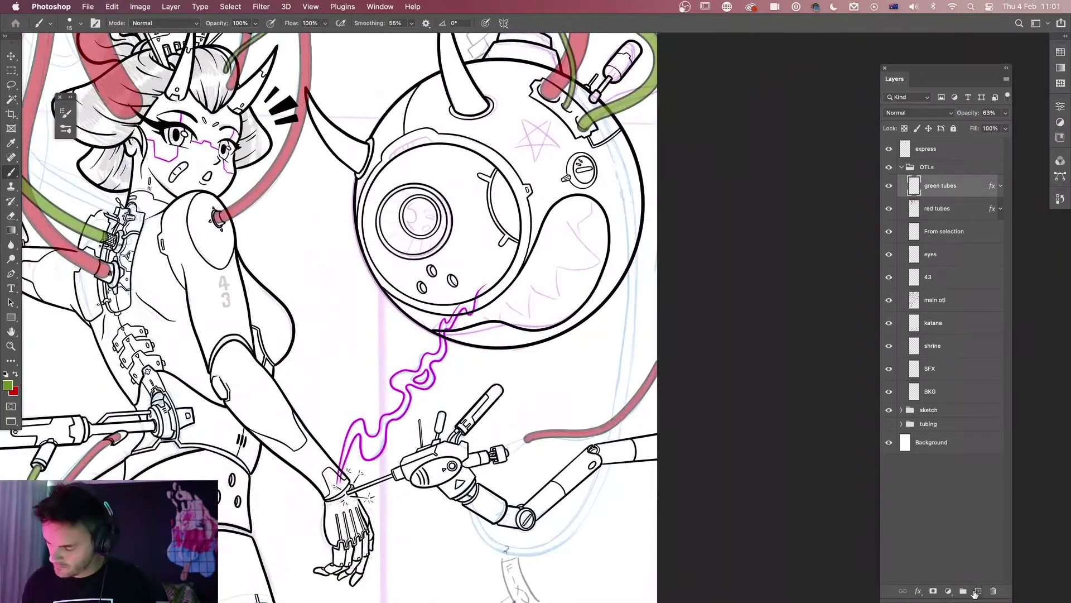
# Add a layer named "blue tubes" above the green tubes layer and give it the same Stroke effect.
pyautogui.doubleClick(936, 185)
pyautogui.write('blue tubes')
pyautogui.press('Return')
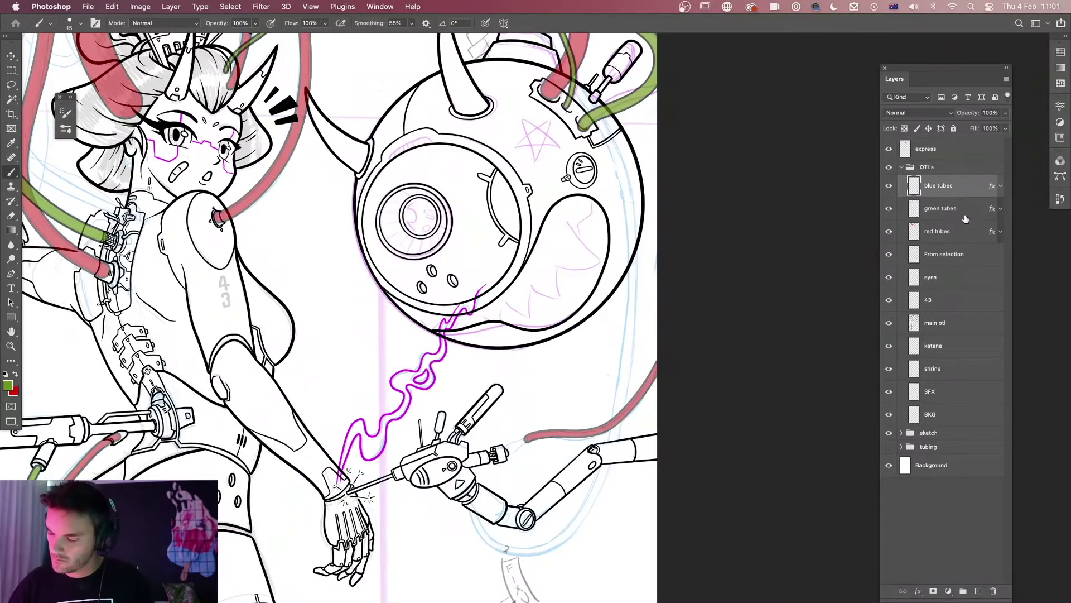
# Paint a 30 px light blue tube from beneath the wrist repair arm up past the horned sphere, and set the layer's opacity to 70%.
pyautogui.click(8, 385)
pyautogui.click(365, 228)
pyautogui.click(290, 180)
pyautogui.click(463, 161)
pyautogui.press(']')
pyautogui.press(']')
pyautogui.press(']')
pyautogui.moveTo(491, 391); pyautogui.dragTo(456, 435)
pyautogui.press('super+minus')
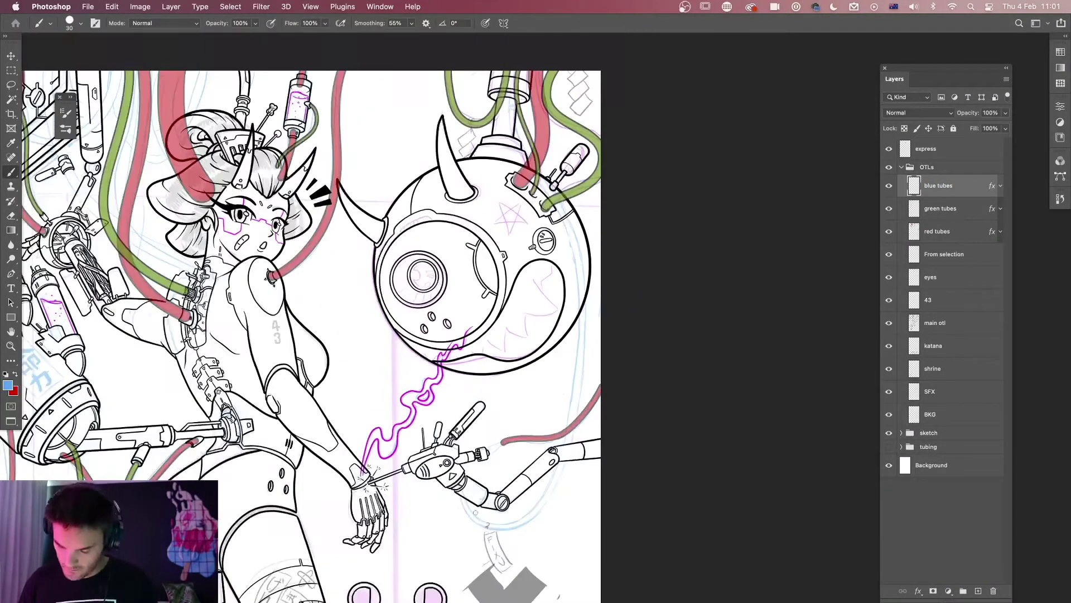
pyautogui.moveTo(455, 487)
pyautogui.mouseDown()
pyautogui.moveTo(573, 439)
pyautogui.moveTo(509, 72)
pyautogui.mouseUp()
pyautogui.moveTo(1005, 113); pyautogui.dragTo(988, 127)
pyautogui.moveTo(446, 320); pyautogui.dragTo(697, 370)
# Paint a 45 px blue tube curving from the canvas's upper edge to the port on the android's upper back.
pyautogui.press(']')
pyautogui.press(']')
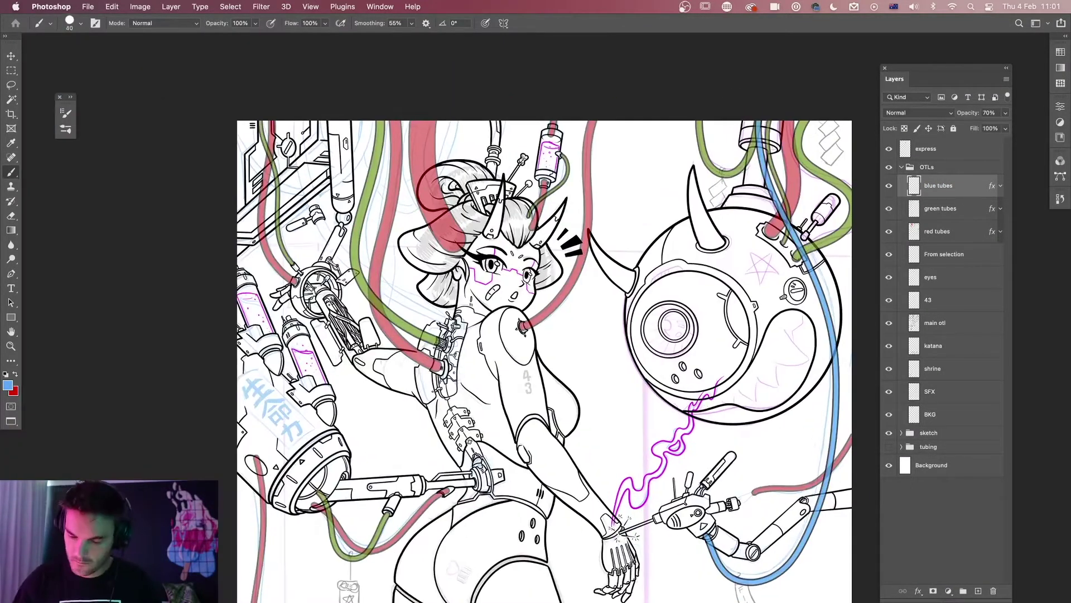
pyautogui.press('[')
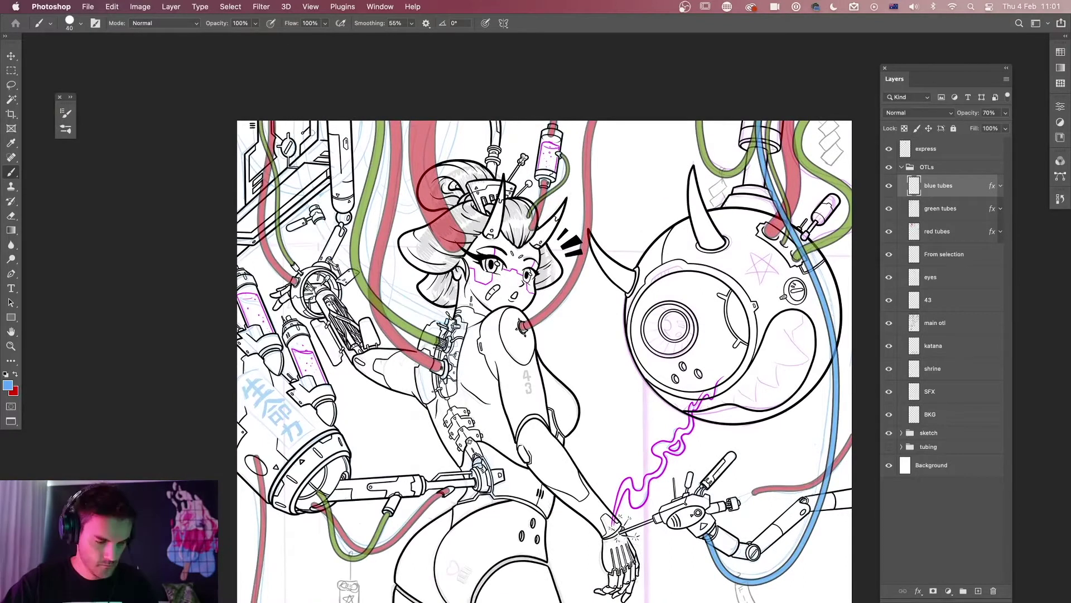
pyautogui.moveTo(297, 121); pyautogui.dragTo(342, 257)
pyautogui.press('super+z')
pyautogui.moveTo(314, 215); pyautogui.dragTo(451, 324)
pyautogui.moveTo(316, 219); pyautogui.dragTo(311, 48)
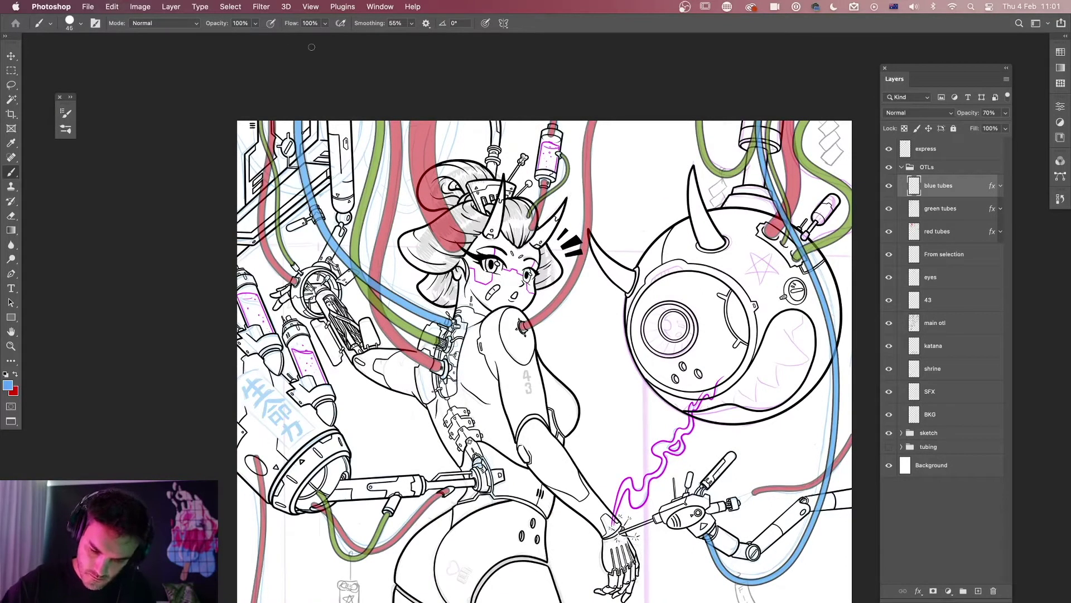
# Paint a 60 px blue U-shaped tube hanging from the canvas's upper edge over the android's hair bun.
pyautogui.moveTo(553, 398); pyautogui.dragTo(548, 464)
pyautogui.moveTo(343, 179); pyautogui.dragTo(456, 188)
pyautogui.press('super+z')
pyautogui.moveTo(645, 423); pyautogui.dragTo(546, 322)
pyautogui.press('super+minus')
pyautogui.press('super+minus')
pyautogui.press('super+plus')
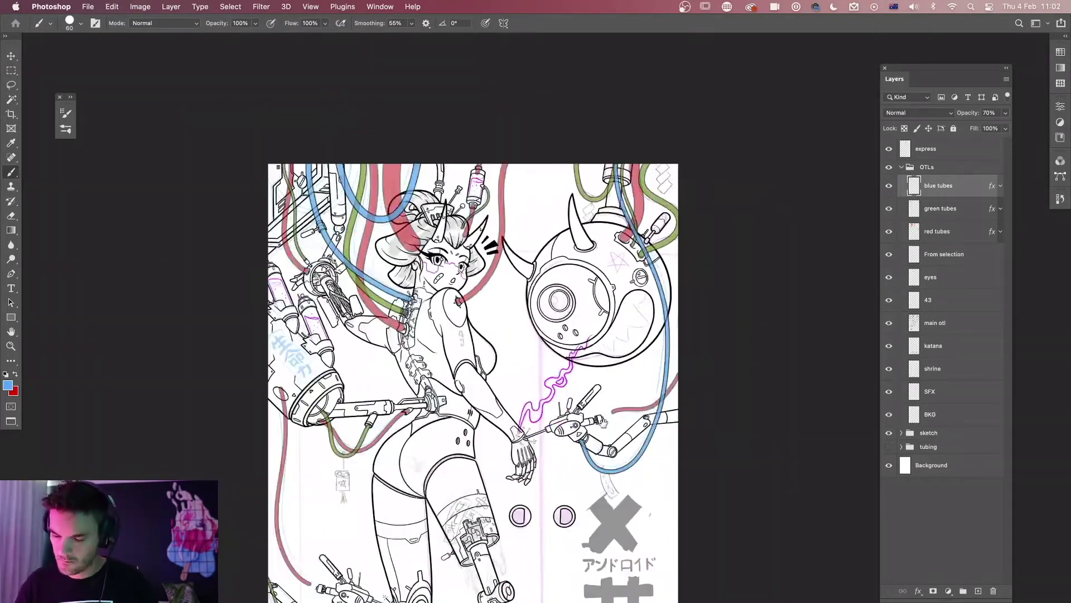
pyautogui.press('super+minus')
pyautogui.moveTo(519, 516); pyautogui.dragTo(602, 347)
pyautogui.press('super+0')
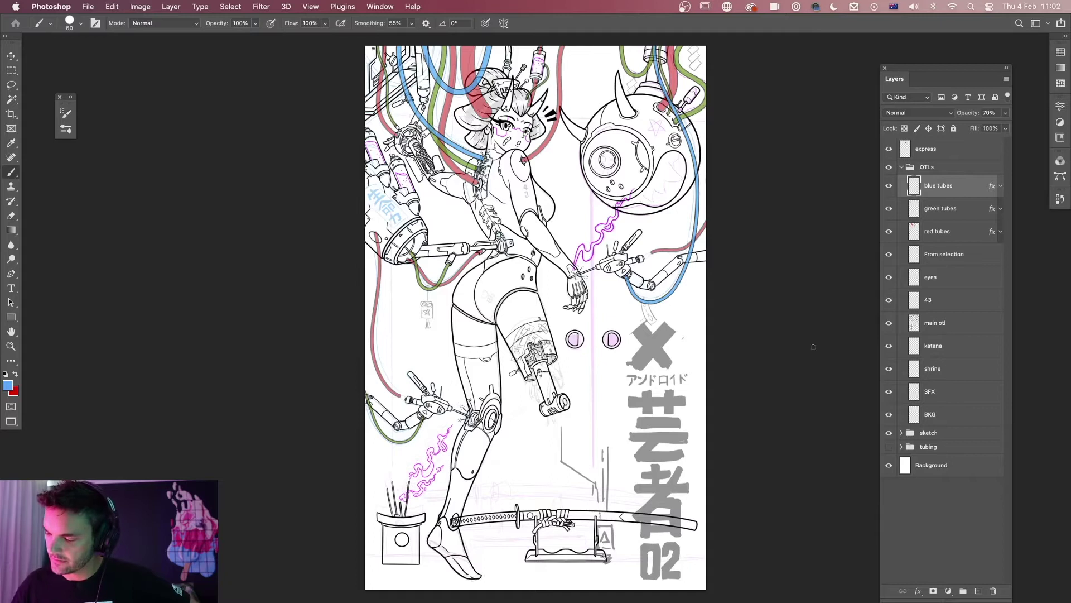
# Raise the red tubes layer's opacity to 100% and try rasterizing its layer style.
pyautogui.click(965, 232)
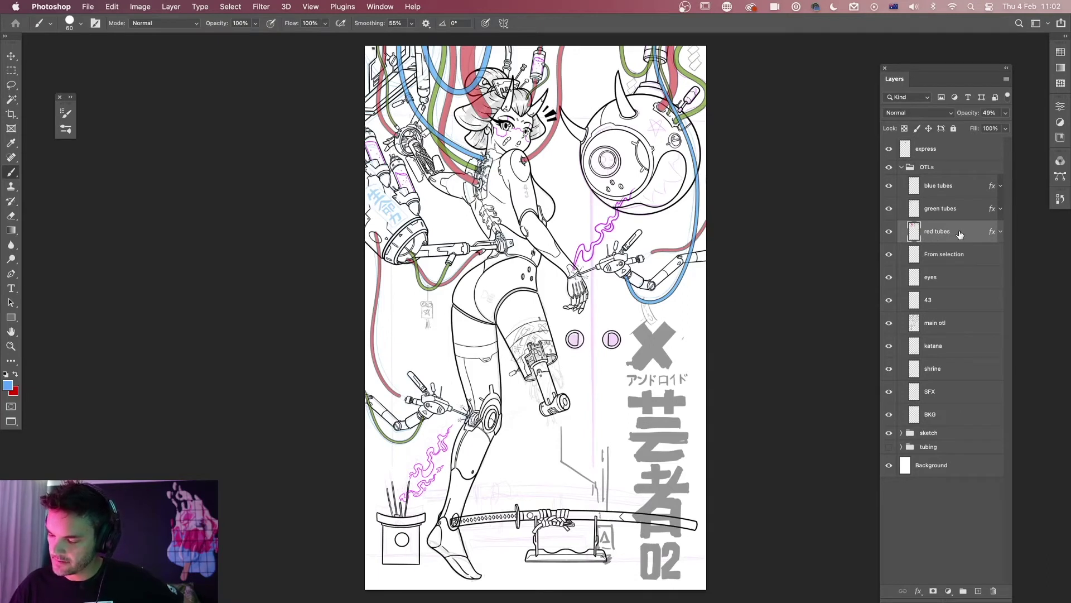
pyautogui.click(1006, 112)
pyautogui.moveTo(979, 126); pyautogui.dragTo(1005, 127)
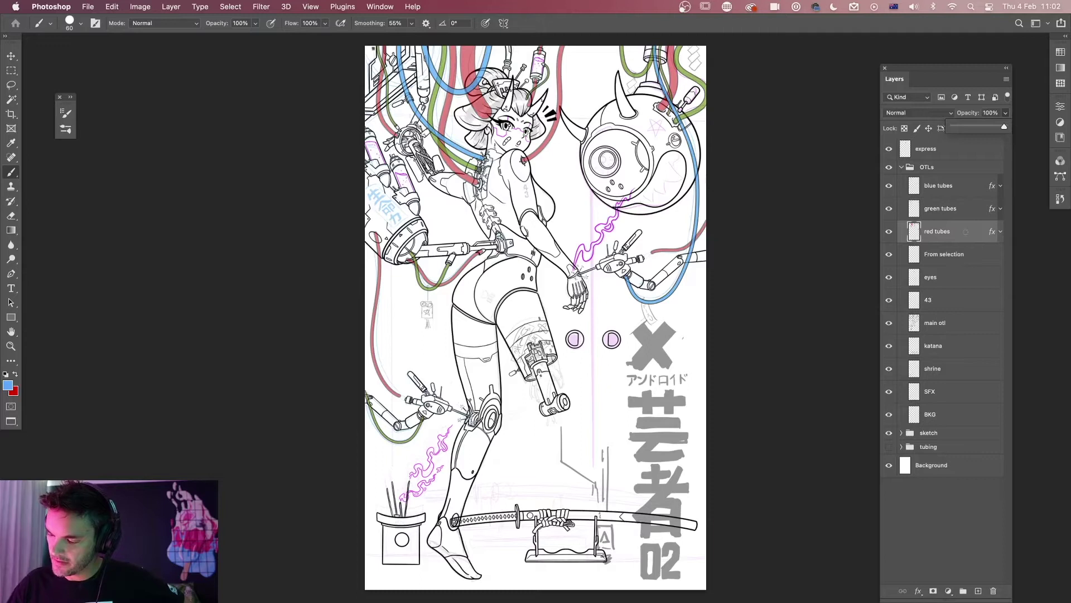
pyautogui.rightClick(964, 231)
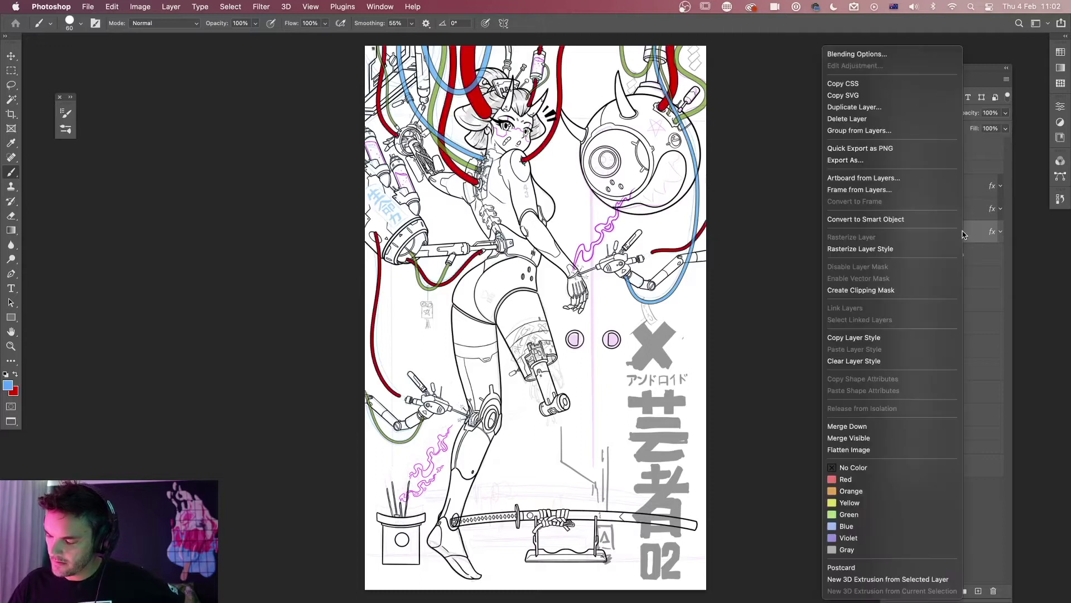
pyautogui.click(886, 251)
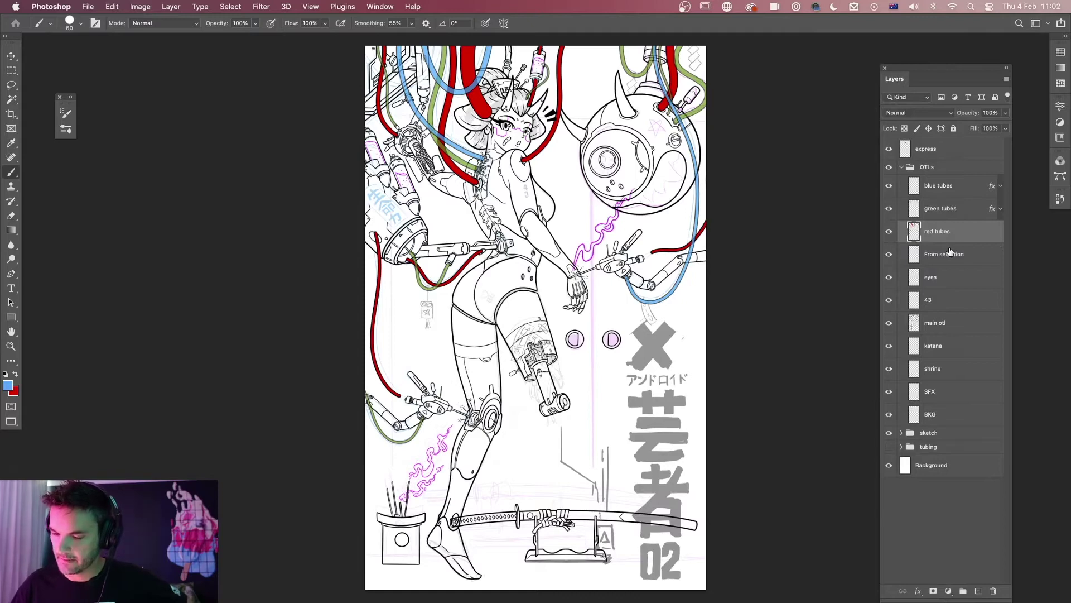
pyautogui.press('super+equal')
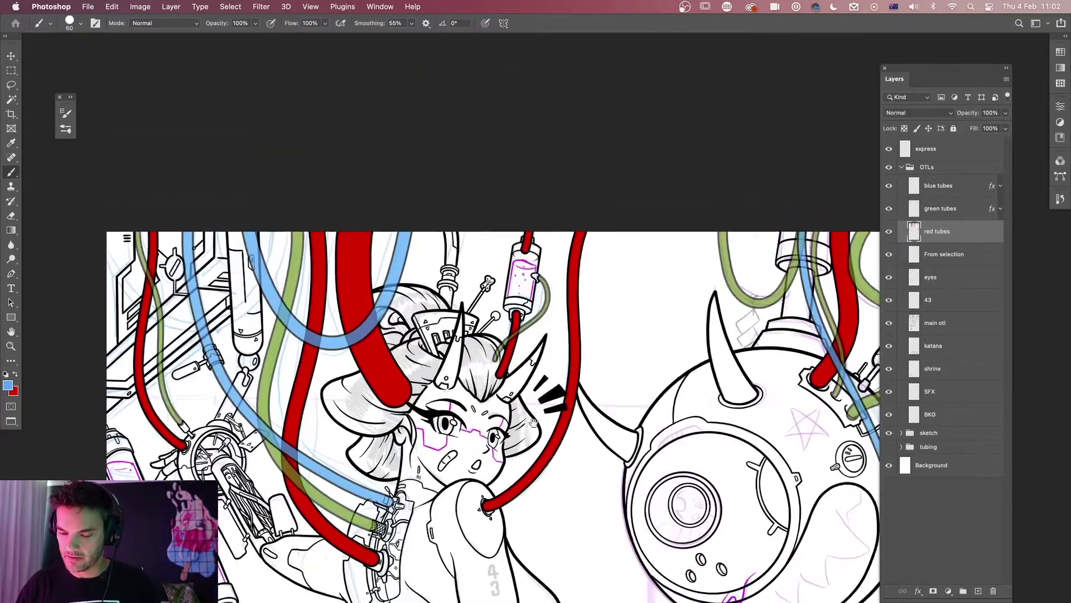
pyautogui.moveTo(531, 418); pyautogui.dragTo(597, 392)
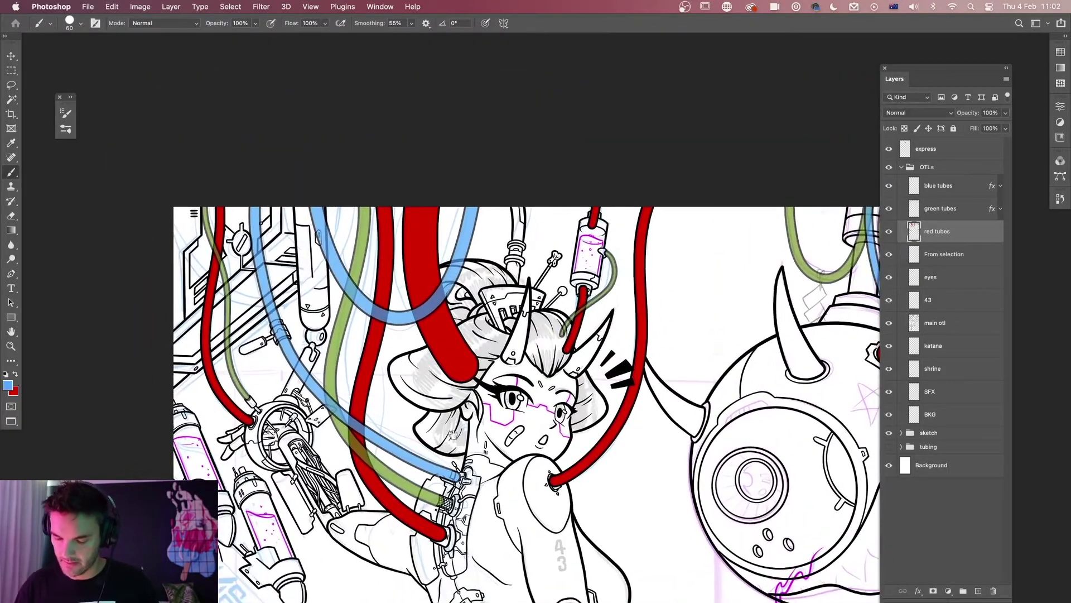
pyautogui.press('super+z')
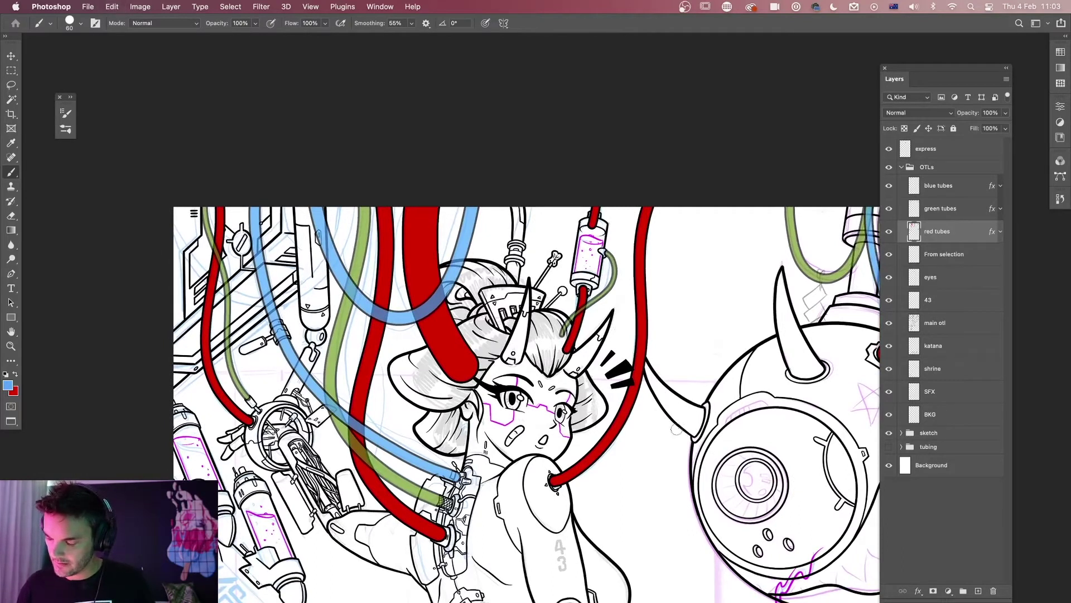
# Try masking the thick red tube's end over the hair while the layer style is still live.
pyautogui.click(934, 591)
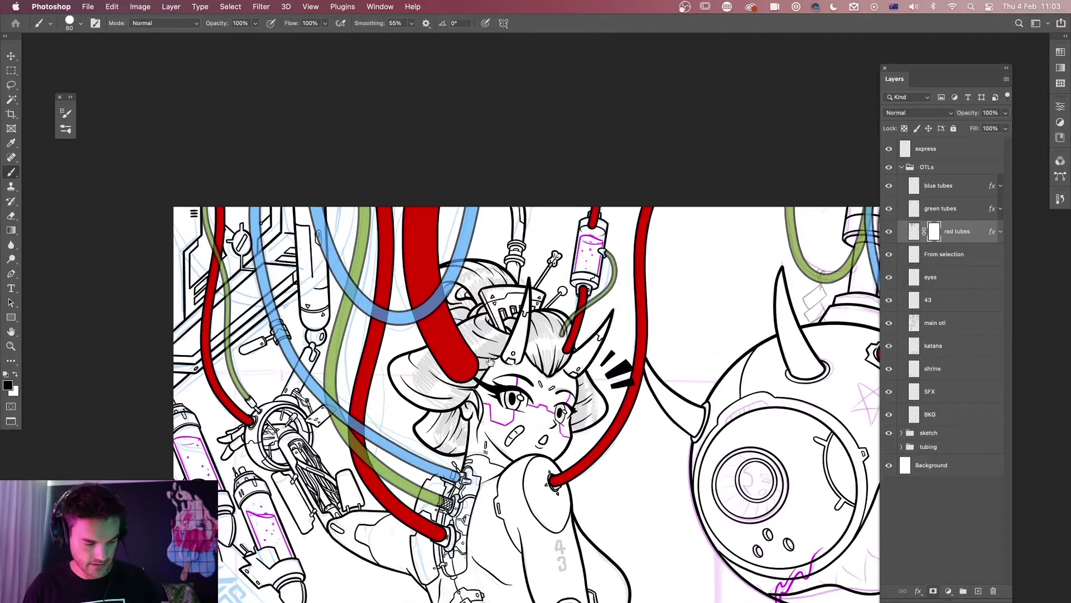
pyautogui.moveTo(474, 362)
pyautogui.mouseDown()
pyautogui.moveTo(432, 394)
pyautogui.moveTo(480, 341)
pyautogui.moveTo(427, 381)
pyautogui.mouseUp()
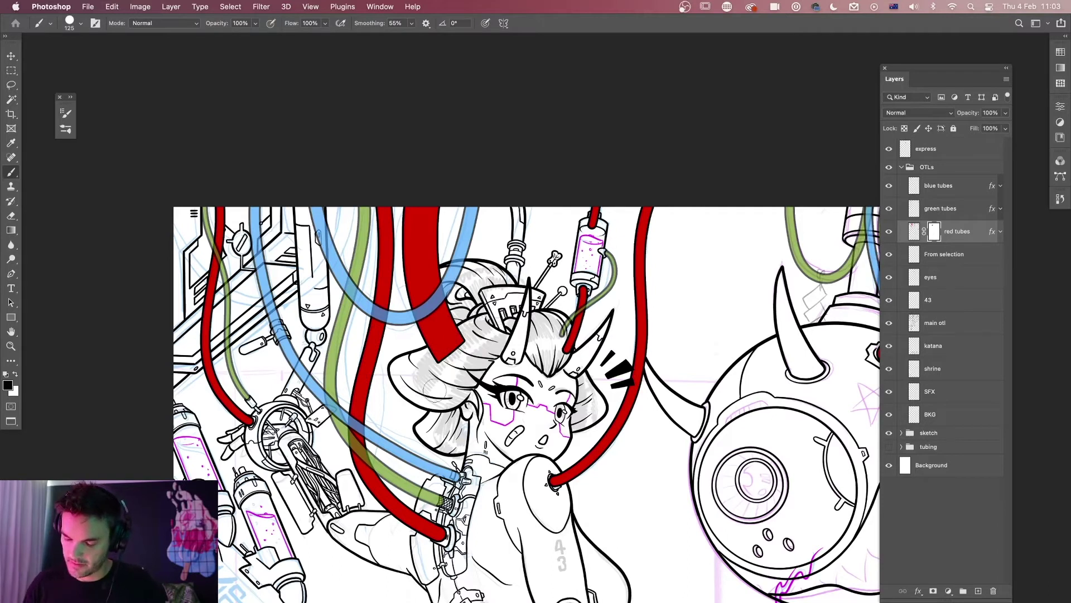
pyautogui.press('super+z')
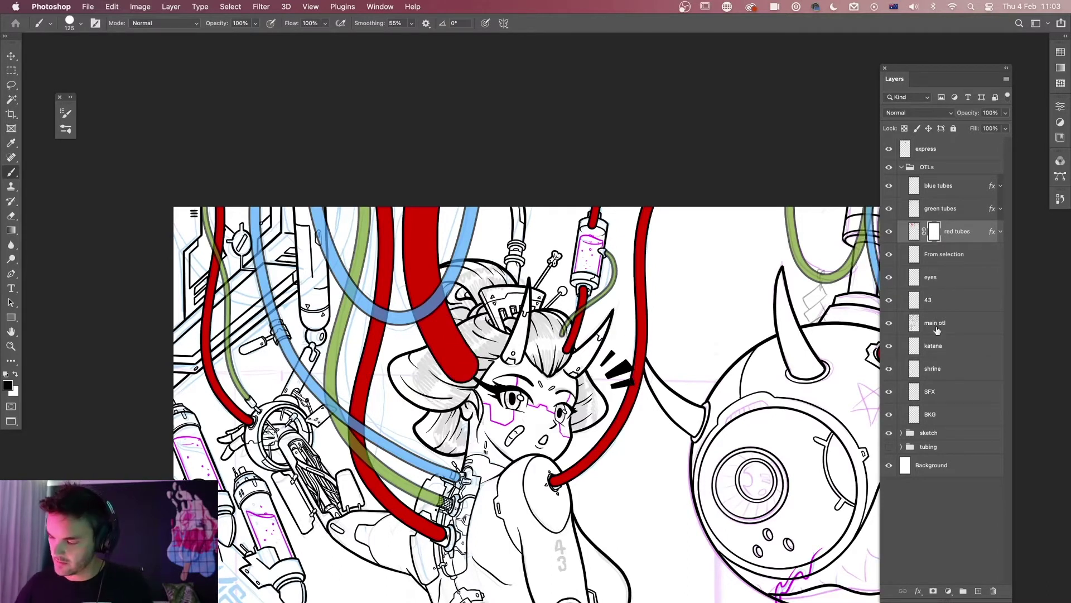
pyautogui.press('super+z')
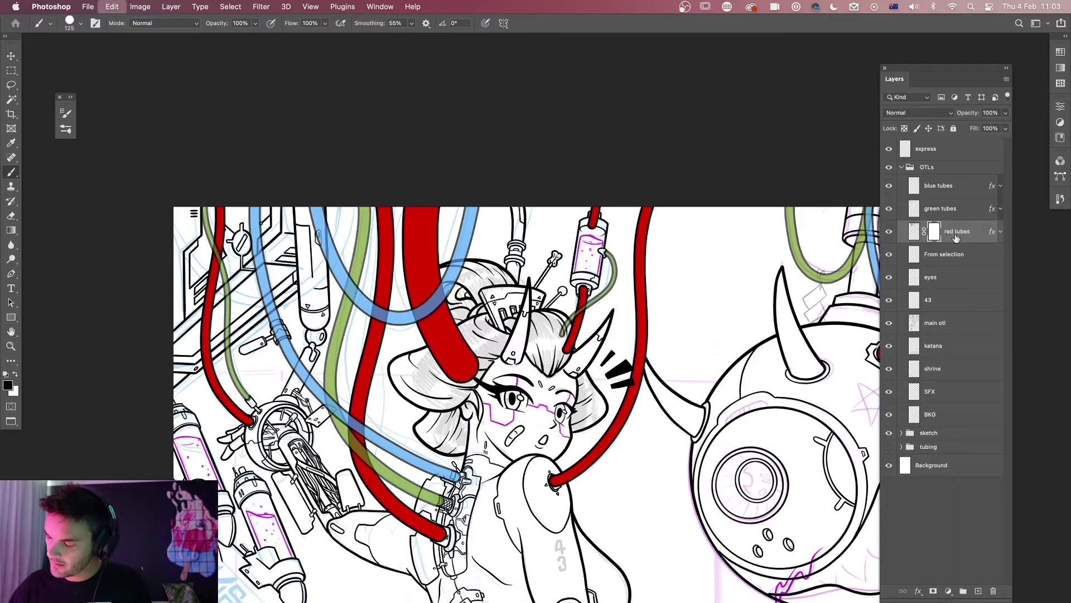
# Rasterize the red tubes layer's style and add a layer mask to it.
pyautogui.rightClick(974, 231)
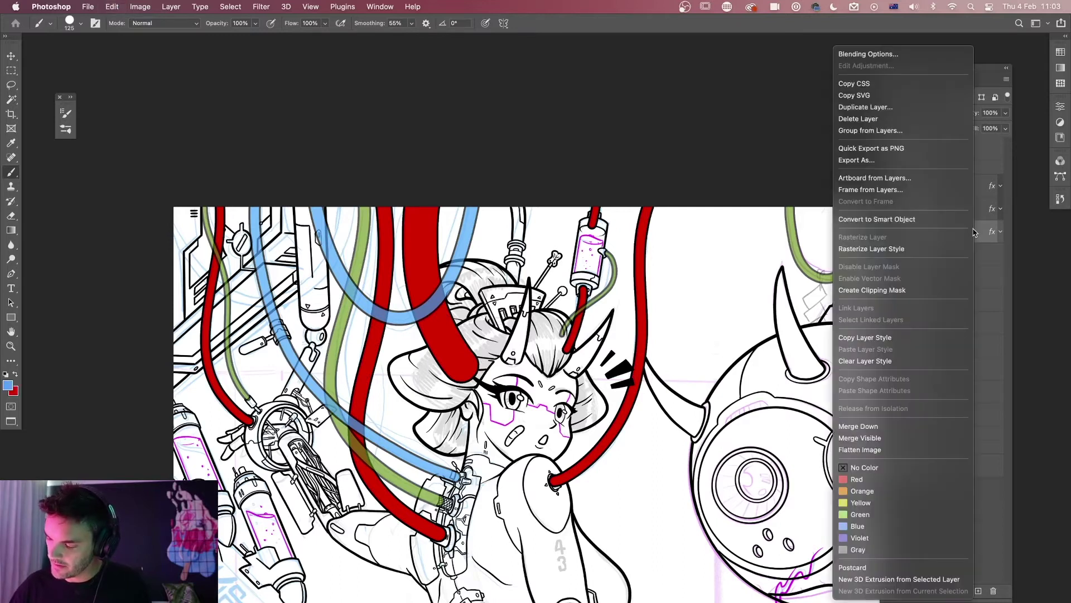
pyautogui.click(891, 248)
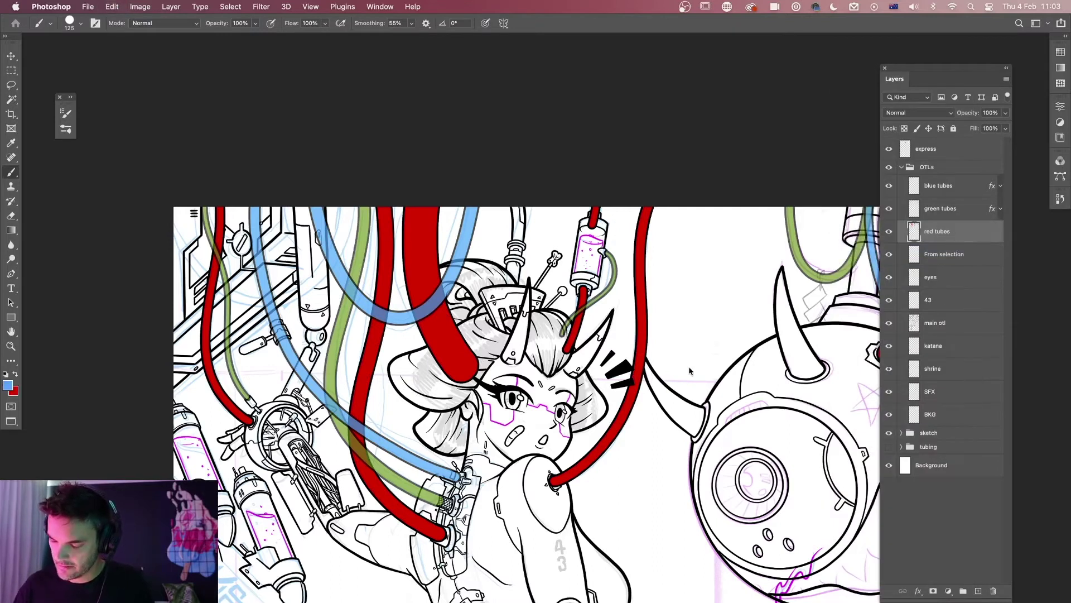
pyautogui.click(934, 591)
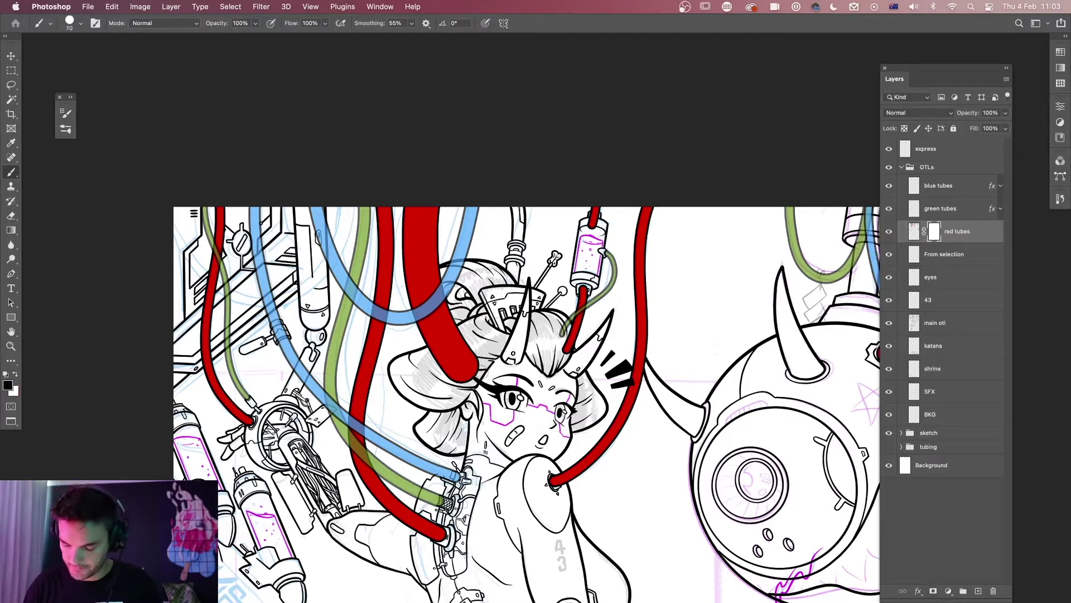
# Reduce brush smoothing to 15% and mask out the thick red tube's end where it overlaps the android's front hair.
pyautogui.moveTo(476, 364)
pyautogui.mouseDown()
pyautogui.moveTo(462, 375)
pyautogui.moveTo(454, 362)
pyautogui.moveTo(473, 341)
pyautogui.mouseUp()
pyautogui.click(411, 23)
pyautogui.moveTo(413, 37); pyautogui.dragTo(393, 39)
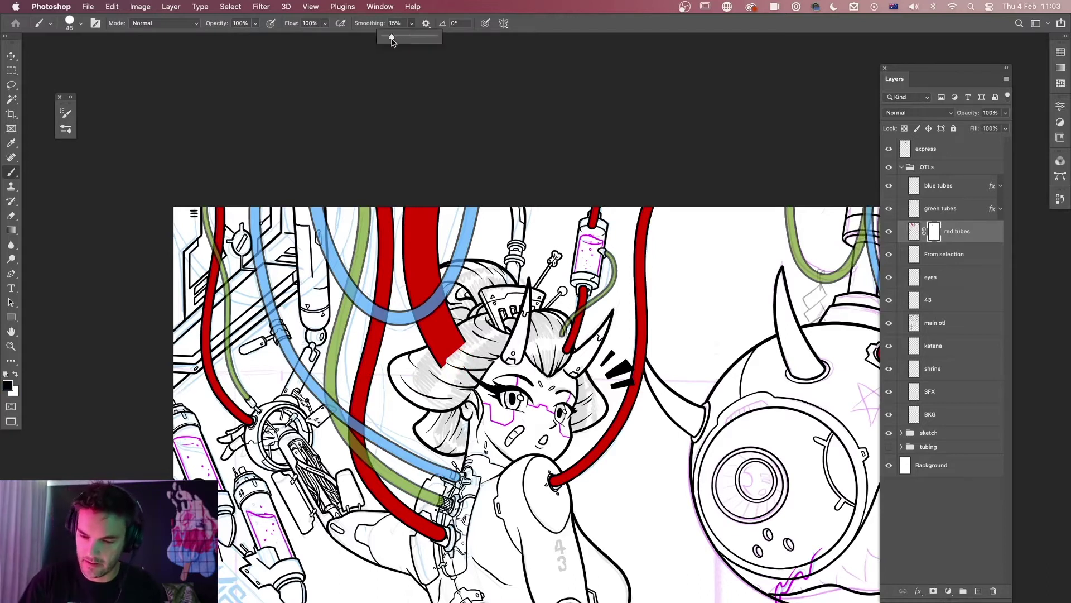
pyautogui.click(459, 386)
pyautogui.moveTo(450, 352)
pyautogui.mouseDown()
pyautogui.moveTo(467, 327)
pyautogui.moveTo(422, 360)
pyautogui.mouseUp()
# Set the red tubes layer's opacity to 59%.
pyautogui.click(915, 231)
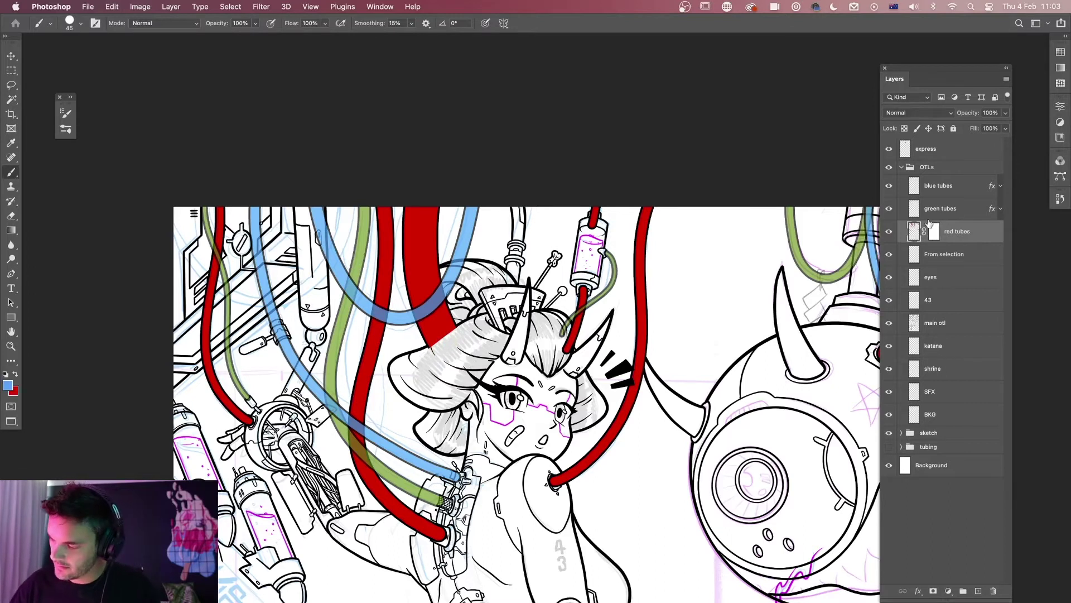
pyautogui.moveTo(1007, 114); pyautogui.dragTo(987, 129)
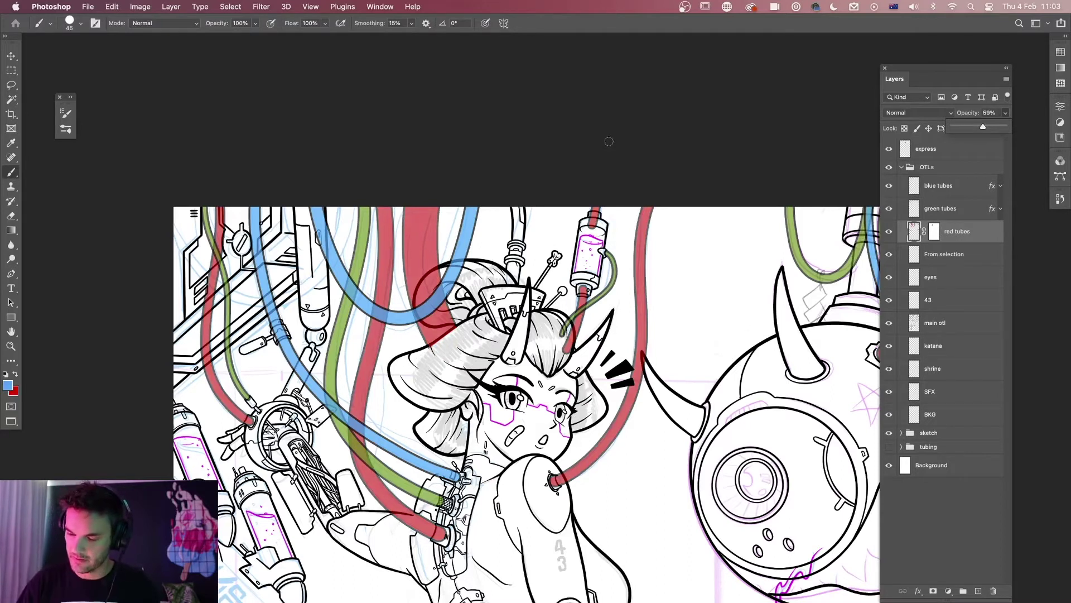
pyautogui.press('Return')
# Refine the red tubes mask along the hair outline with a 15 px black brush to remove the leftover red edge.
pyautogui.press('super+plus')
pyautogui.press('super+plus')
pyautogui.press('super+plus')
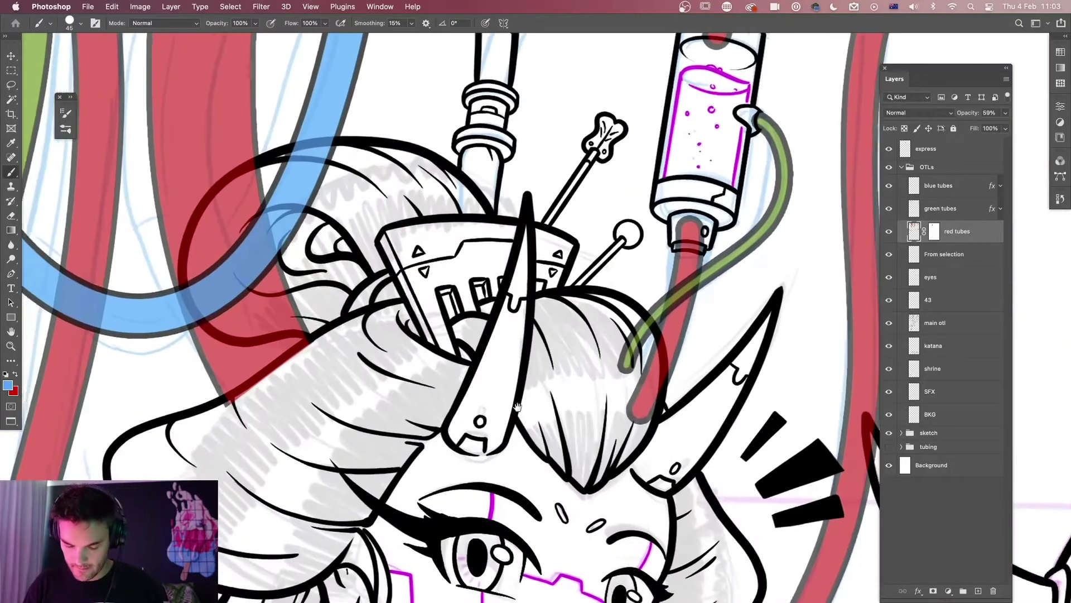
pyautogui.moveTo(305, 394); pyautogui.dragTo(566, 340)
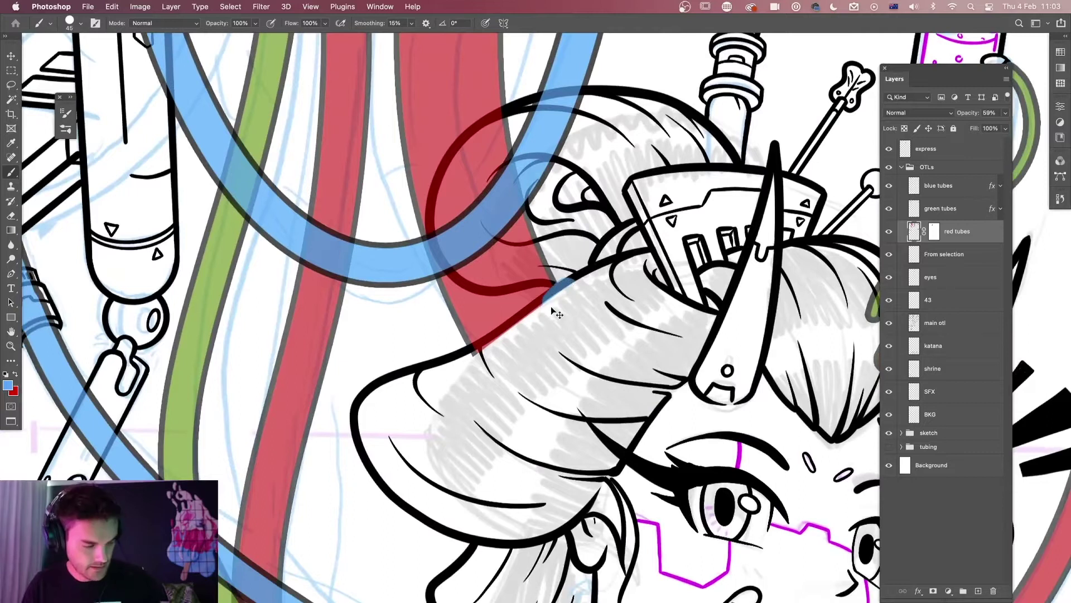
pyautogui.press('[')
pyautogui.press('[')
pyautogui.click(934, 231)
pyautogui.press('d')
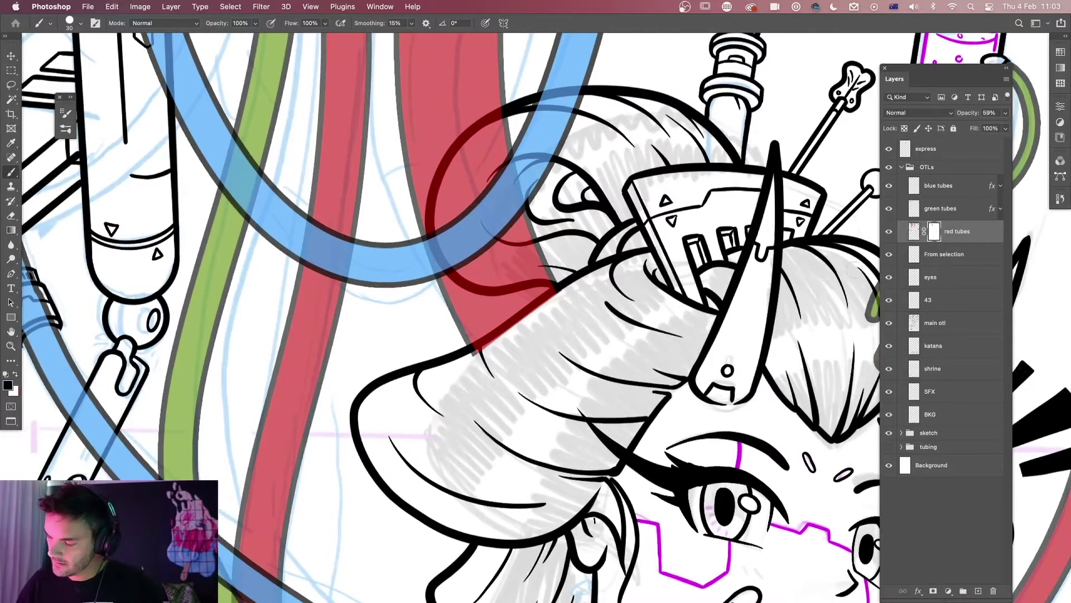
pyautogui.press('[')
pyautogui.moveTo(561, 296); pyautogui.dragTo(467, 356)
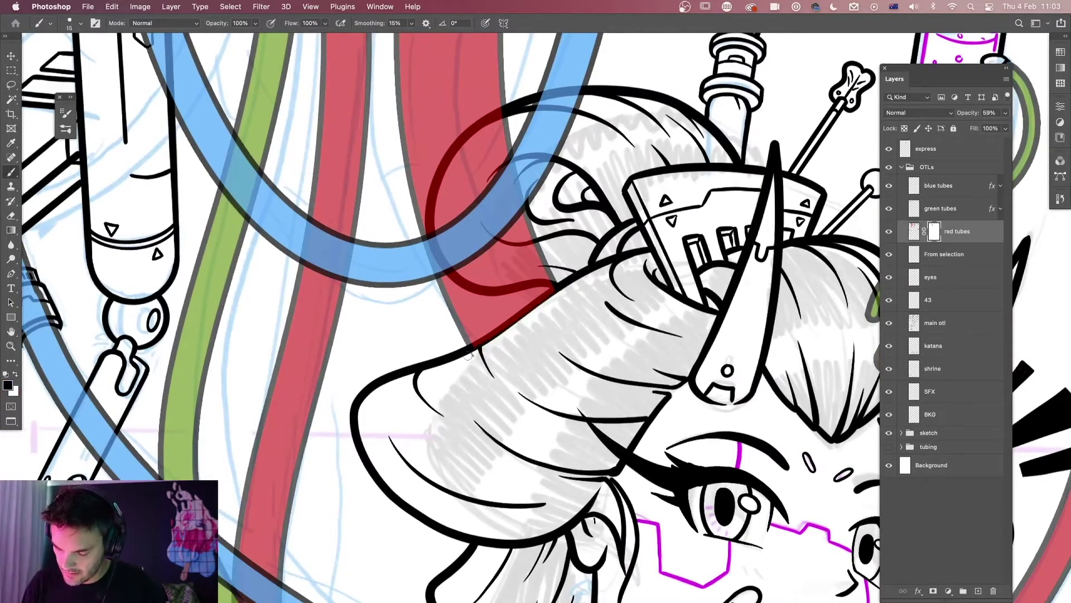
pyautogui.moveTo(561, 292); pyautogui.dragTo(529, 313)
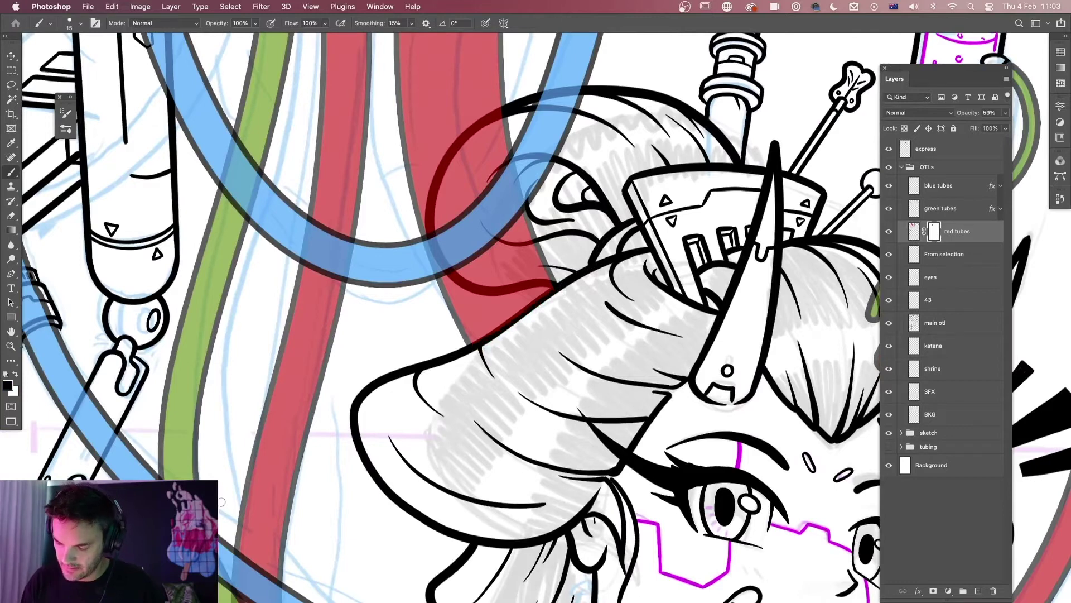
# Lasso the hair bun along its outline and mask out the thick red tube inside the selection.
pyautogui.press('super+minus')
pyautogui.press('super+minus')
pyautogui.press('super+minus')
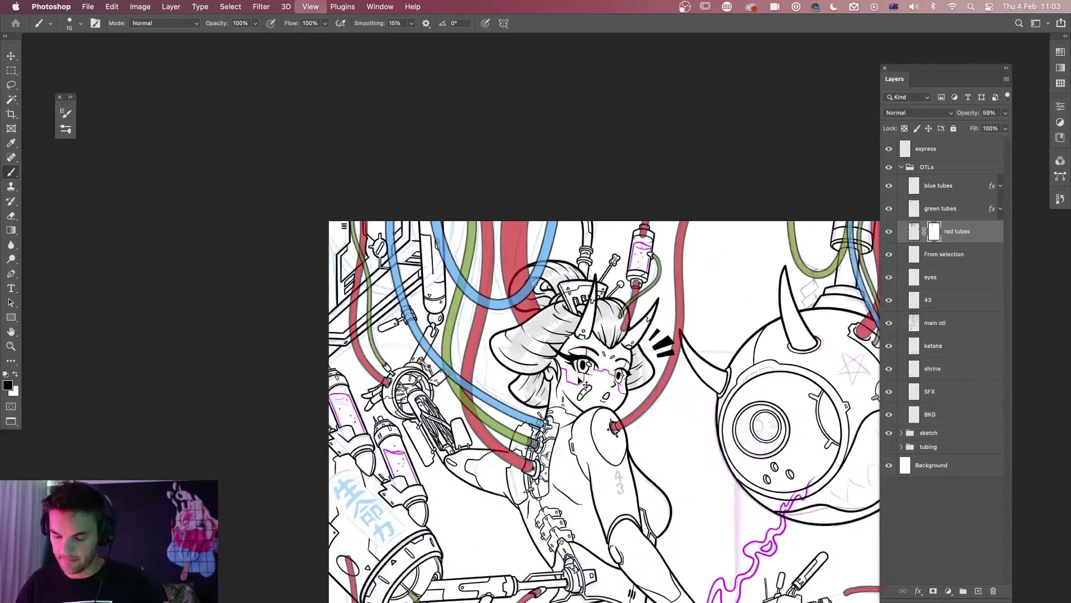
pyautogui.press('super+equal')
pyautogui.press('super+equal')
pyautogui.press('super+equal')
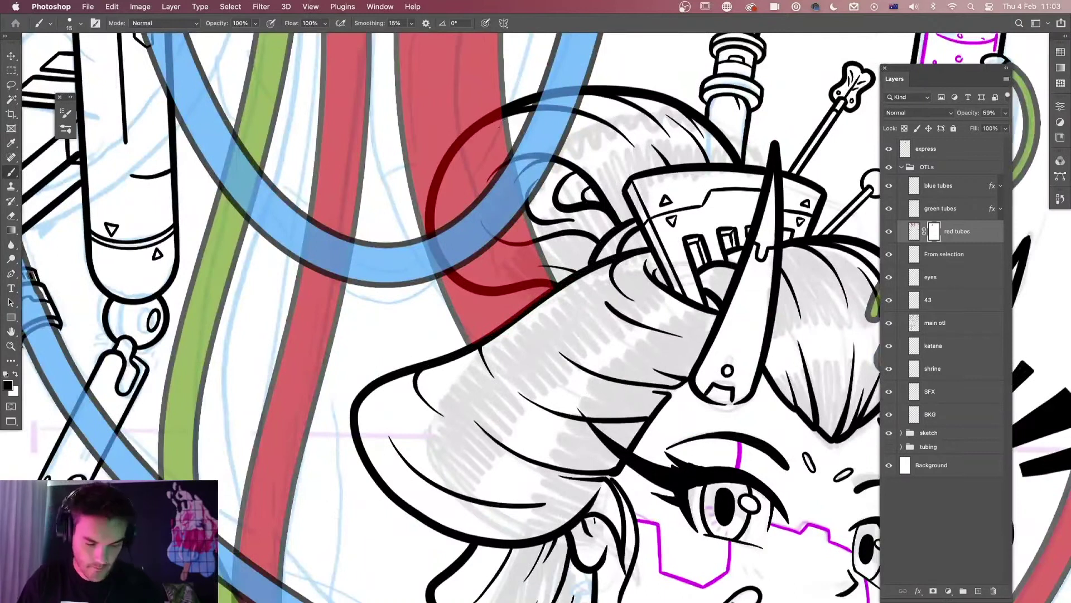
pyautogui.press('l')
pyautogui.moveTo(517, 108)
pyautogui.mouseDown()
pyautogui.moveTo(458, 144)
pyautogui.moveTo(435, 219)
pyautogui.mouseUp()
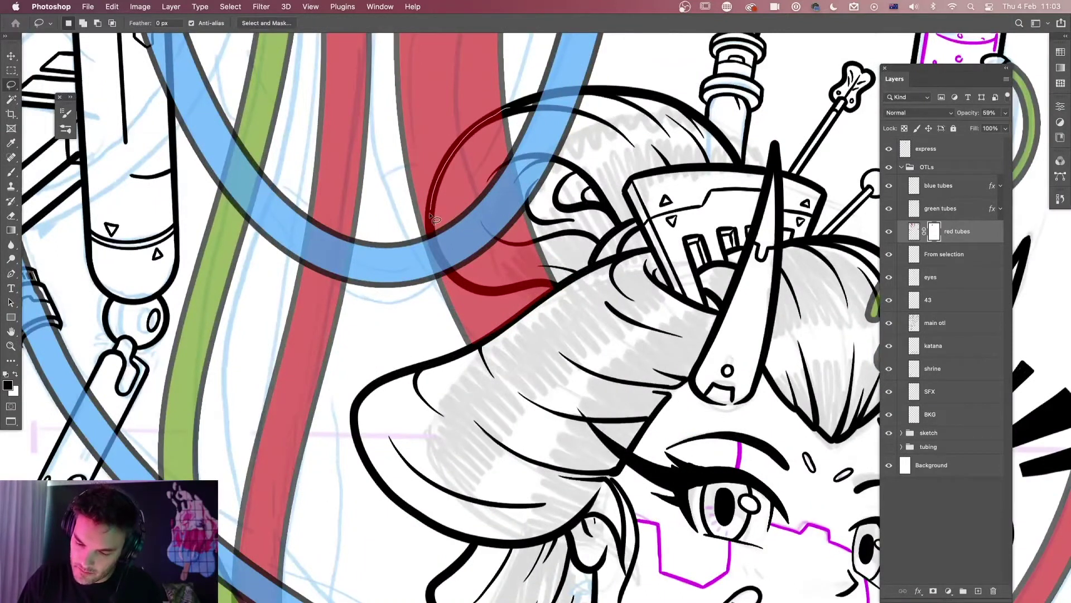
pyautogui.moveTo(441, 262)
pyautogui.mouseDown()
pyautogui.moveTo(481, 291)
pyautogui.moveTo(565, 283)
pyautogui.moveTo(593, 251)
pyautogui.moveTo(612, 166)
pyautogui.mouseUp()
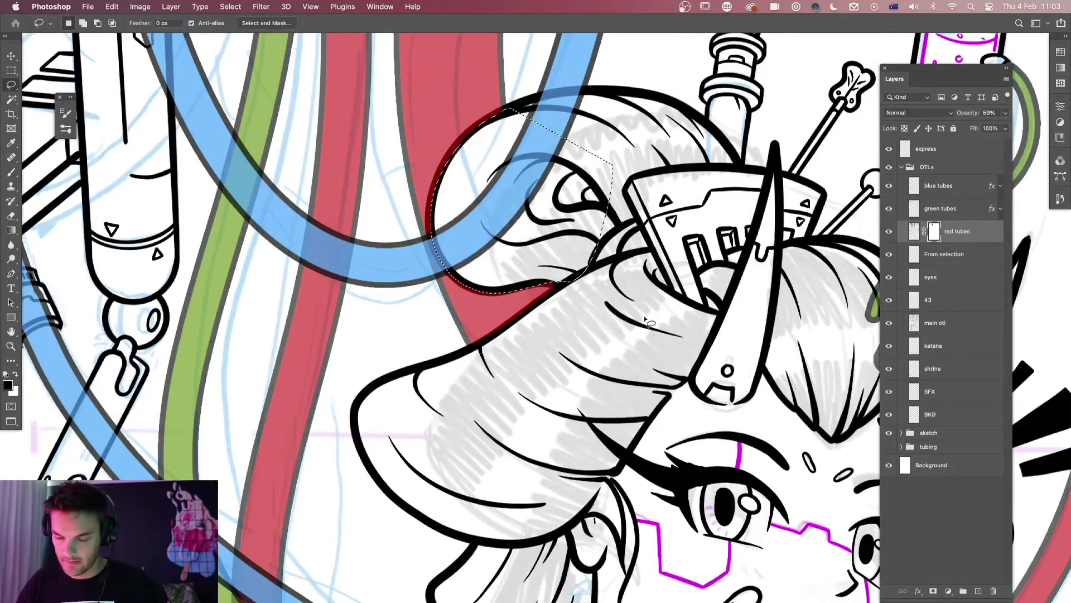
pyautogui.press('super+d')
pyautogui.press('b')
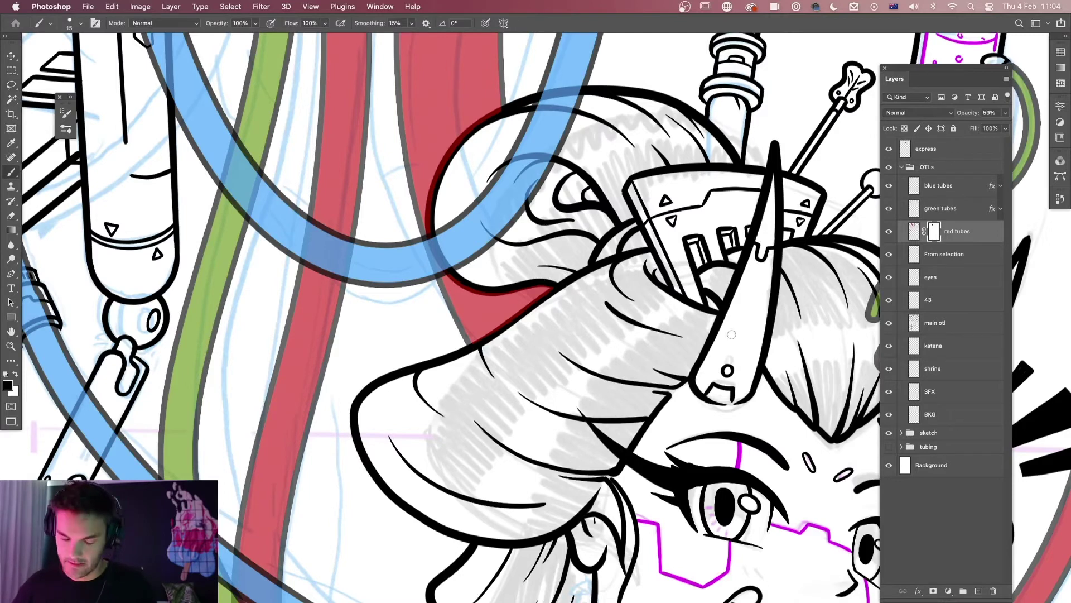
pyautogui.press('super+minus')
pyautogui.press('super+minus')
pyautogui.press('super+minus')
pyautogui.press('super+minus')
pyautogui.press('super+plus')
pyautogui.press('super+plus')
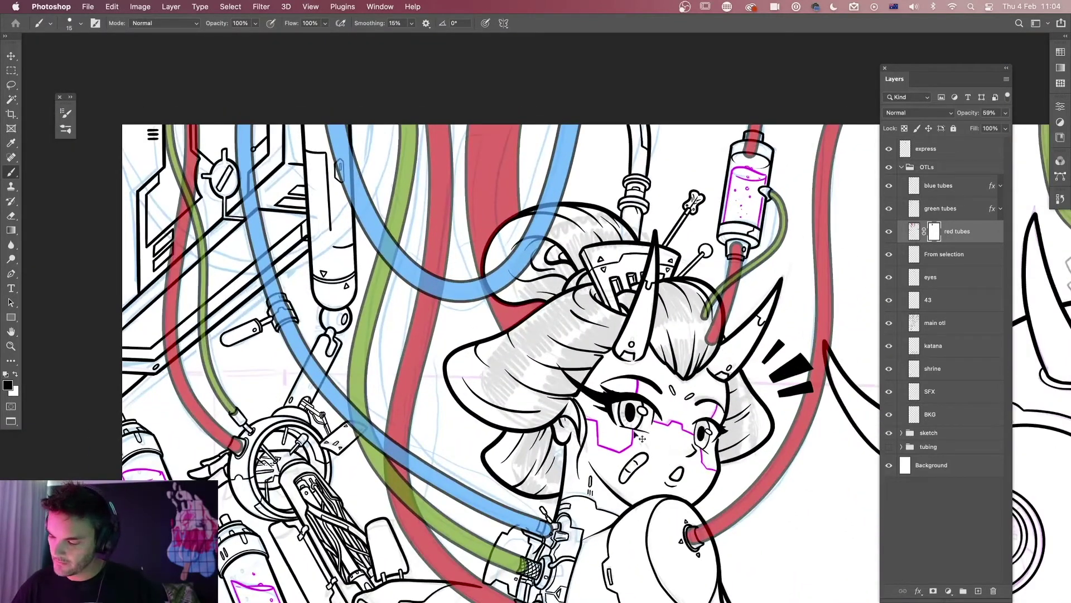
pyautogui.press('super+minus')
pyautogui.press('super+plus')
pyautogui.press('super+plus')
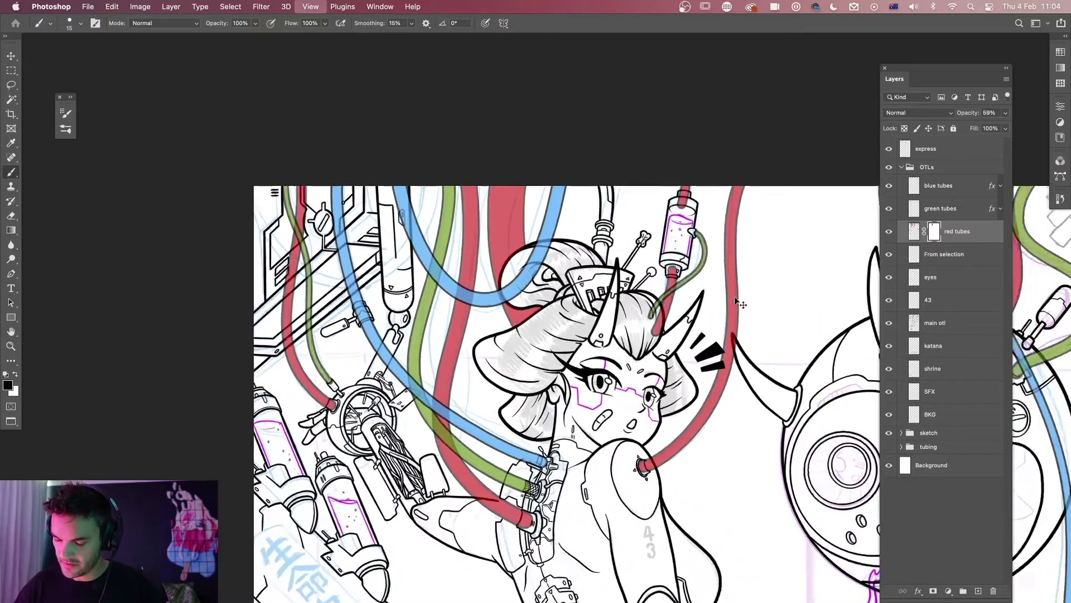
# Select the thick tube's red fill with the Magic Wand at tolerance 32 and extend the selection to similar red areas.
pyautogui.moveTo(545, 337); pyautogui.dragTo(539, 404)
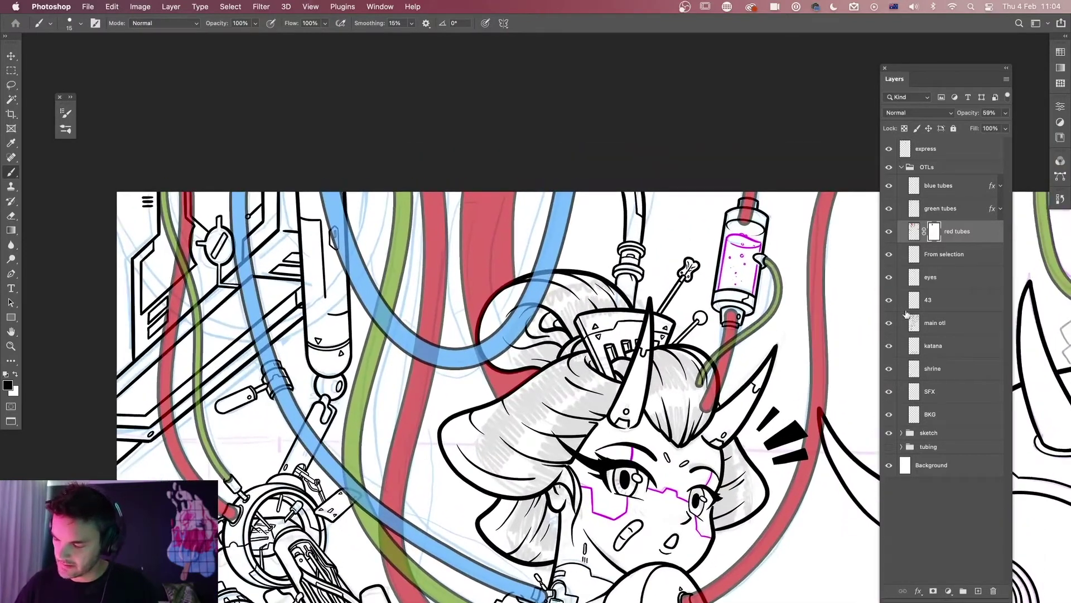
pyautogui.press('w')
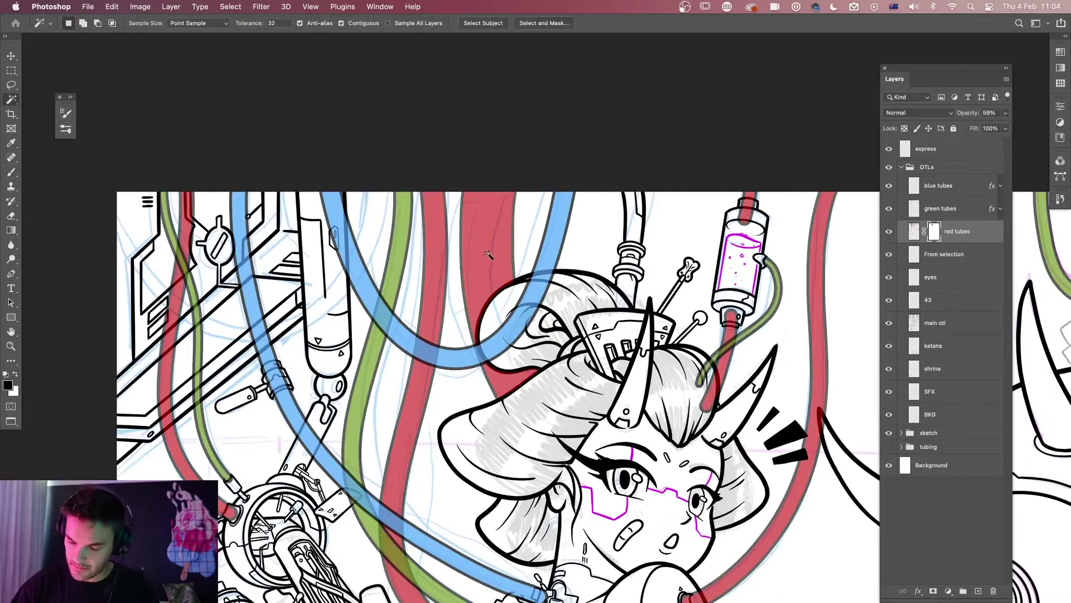
pyautogui.click(487, 253)
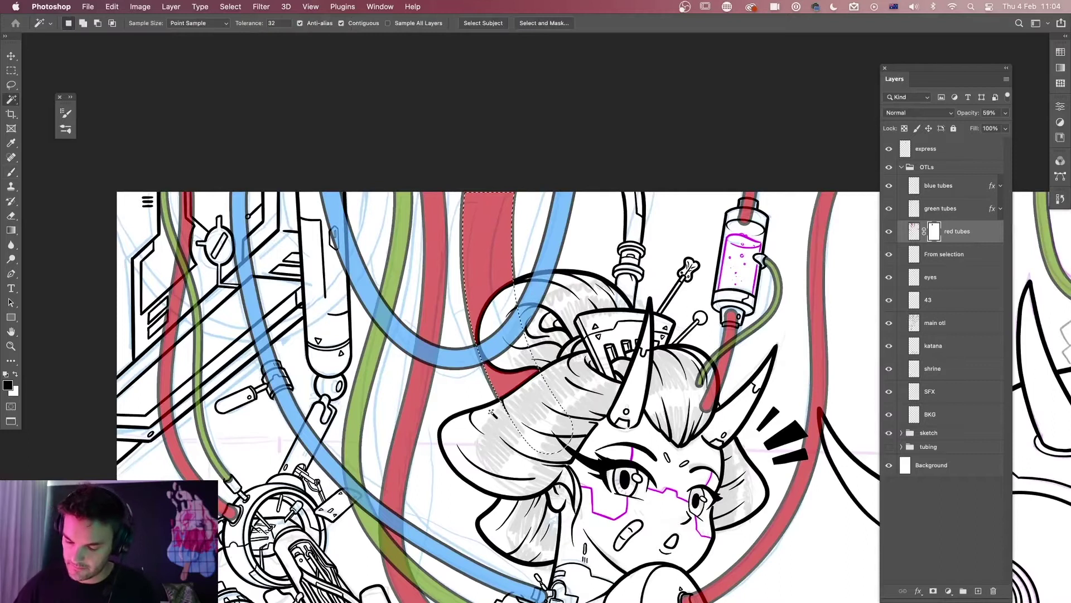
pyautogui.rightClick(486, 240)
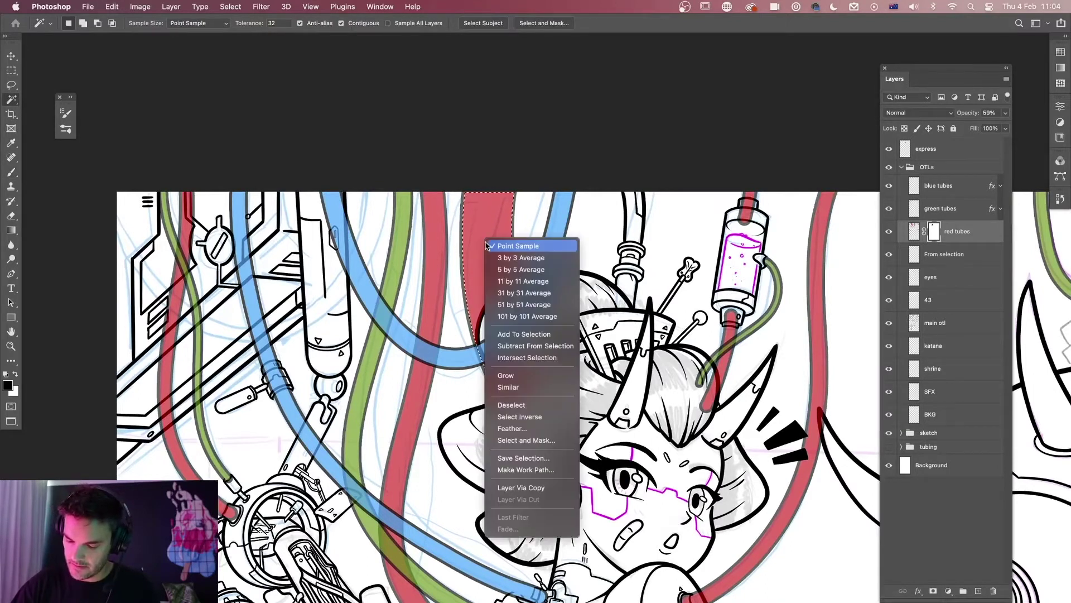
pyautogui.click(530, 393)
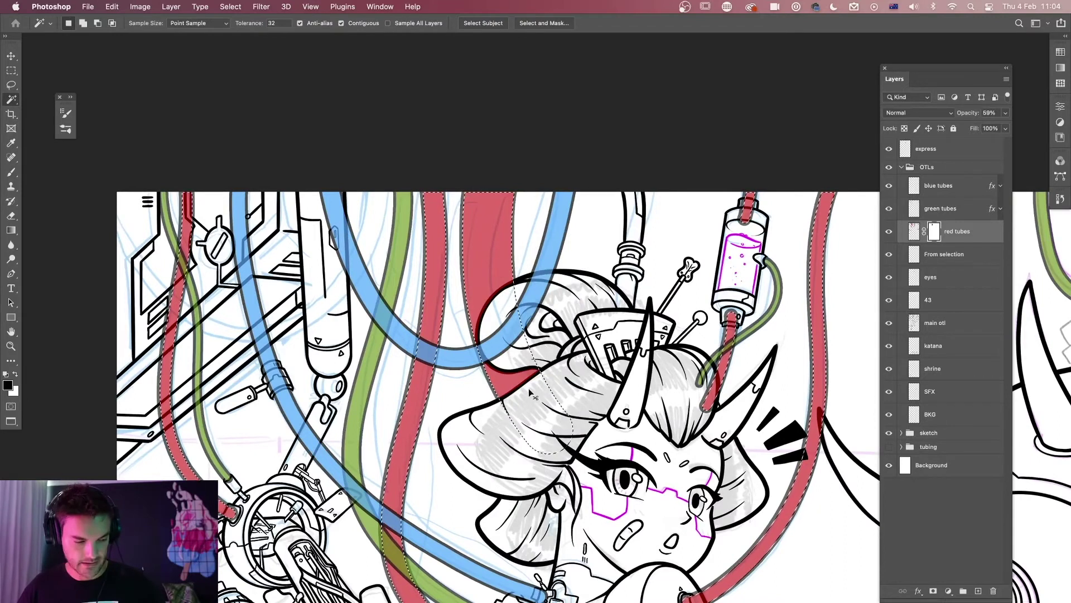
# Undo and redo the selection extension to compare which red tube areas it covers.
pyautogui.press('super+minus')
pyautogui.press('super+minus')
pyautogui.press('super+plus')
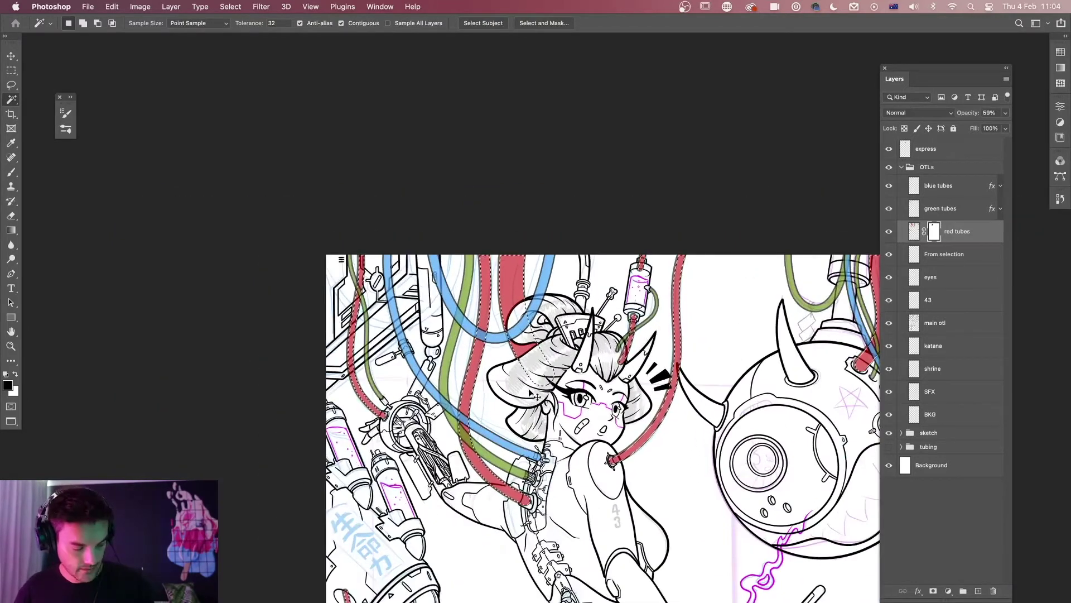
pyautogui.press('super+z')
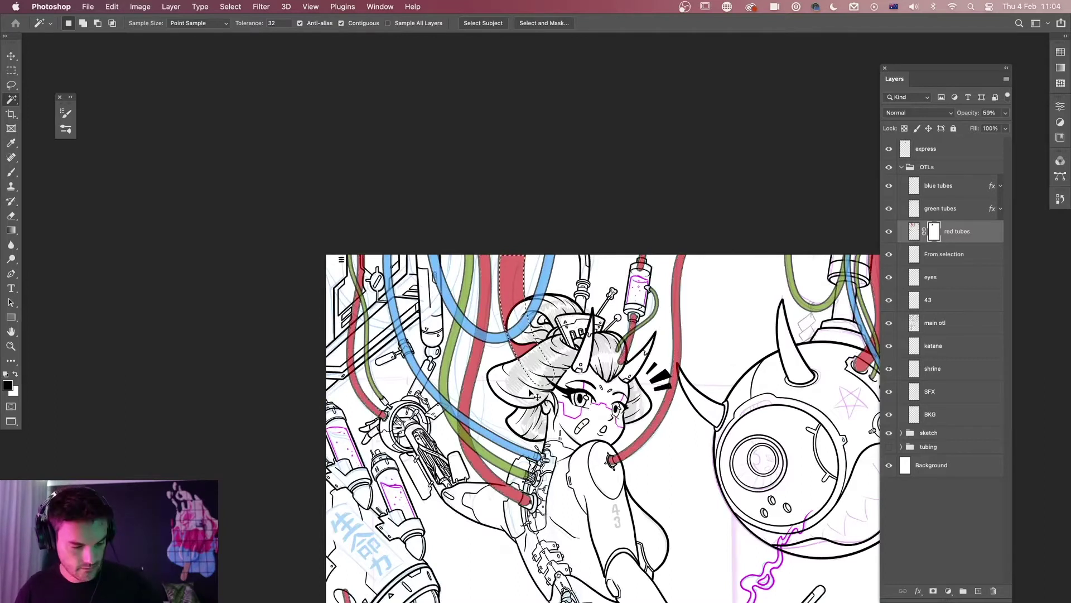
pyautogui.scroll(3, 531, 393)
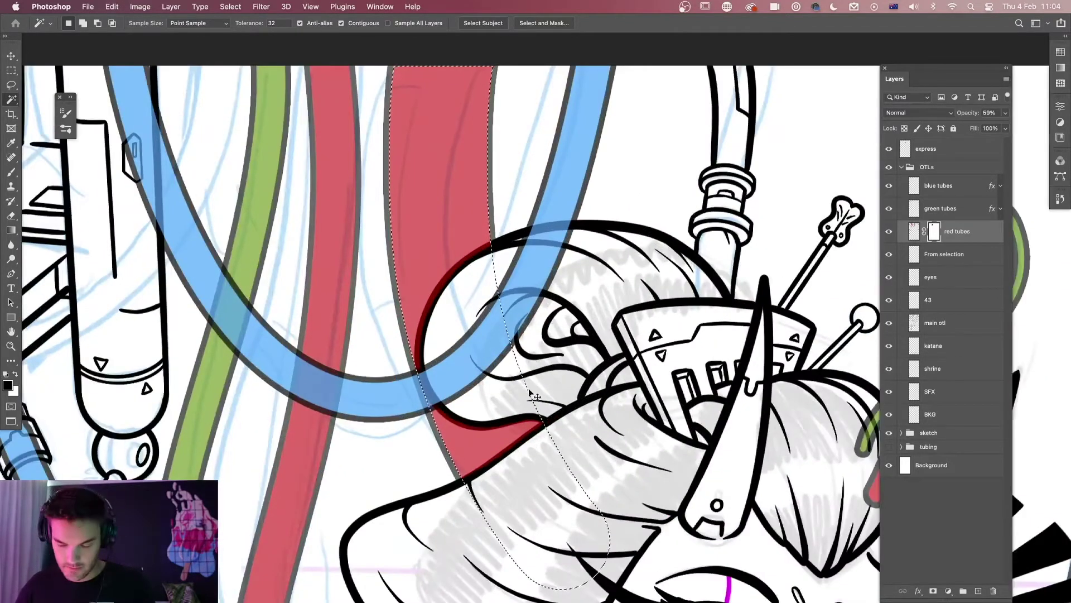
pyautogui.press('super+shift+z')
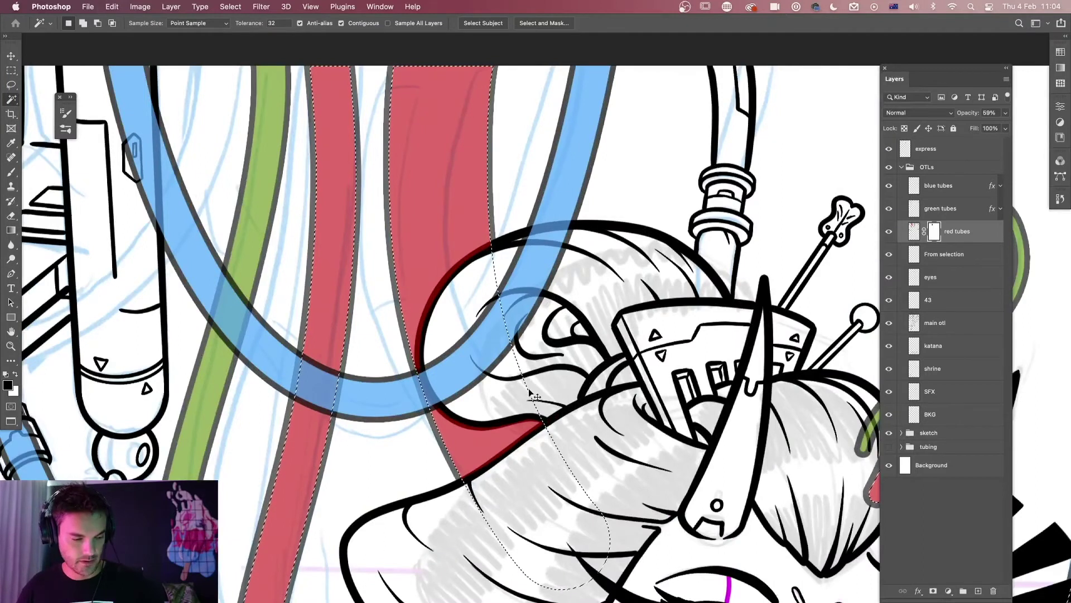
pyautogui.scroll(-5, 531, 393)
pyautogui.press('super+z')
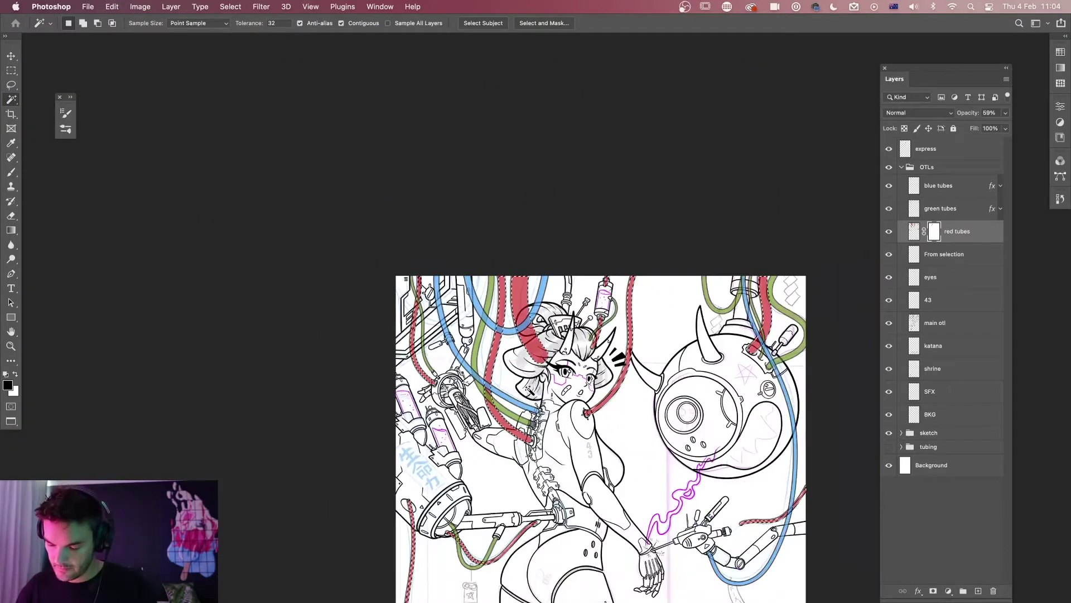
pyautogui.press('super+shift+z')
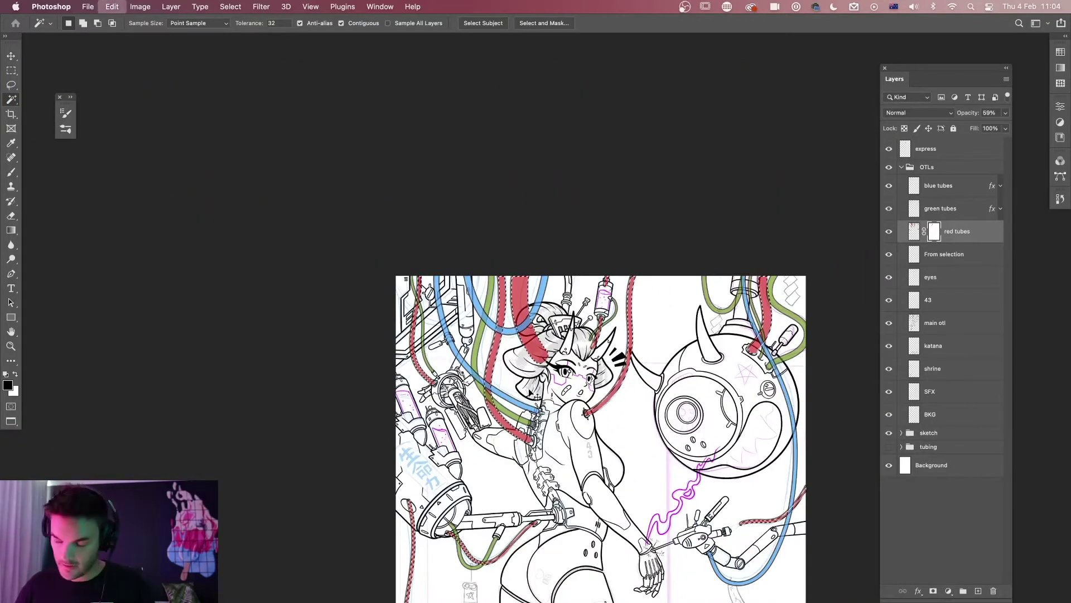
pyautogui.press('super+shift+z')
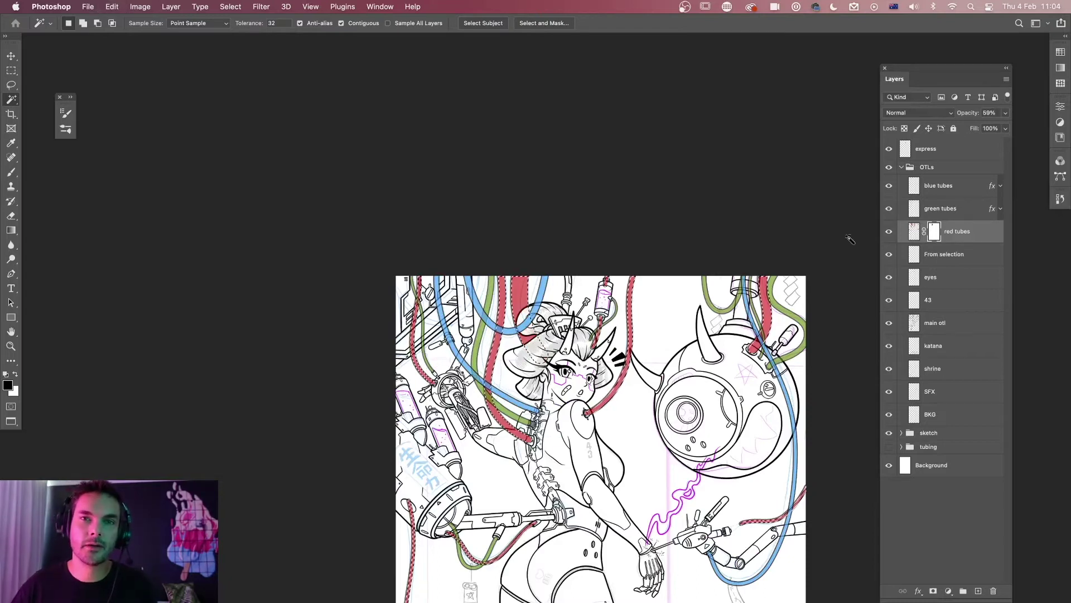
# Delete the selected red fill from the red tubes layer itself, not its mask, and deselect.
pyautogui.keyDown('super'); pyautogui.click(935, 234); pyautogui.keyUp('super')
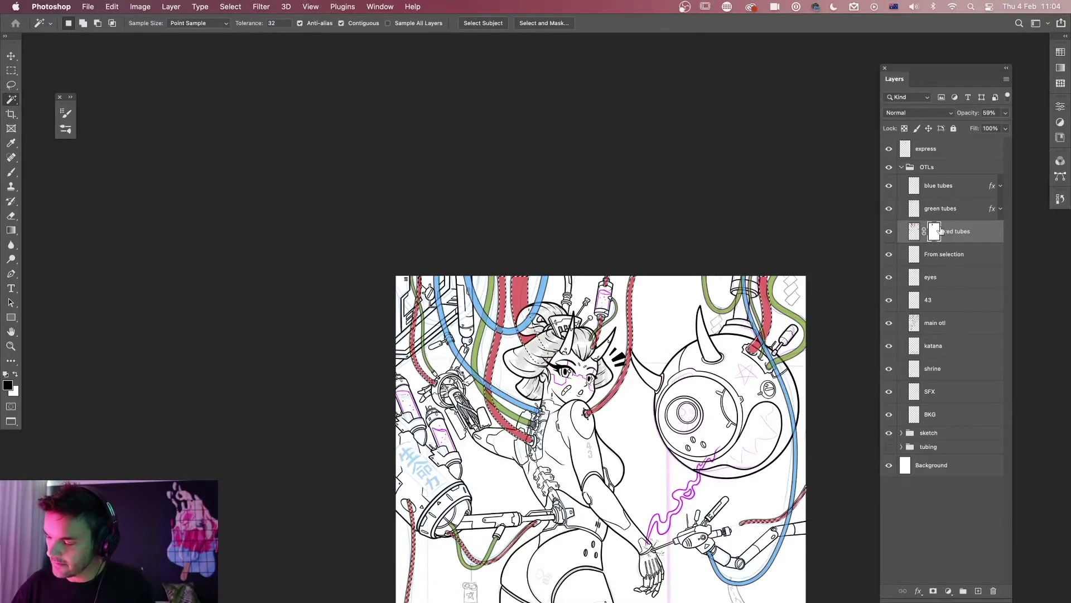
pyautogui.click(914, 231)
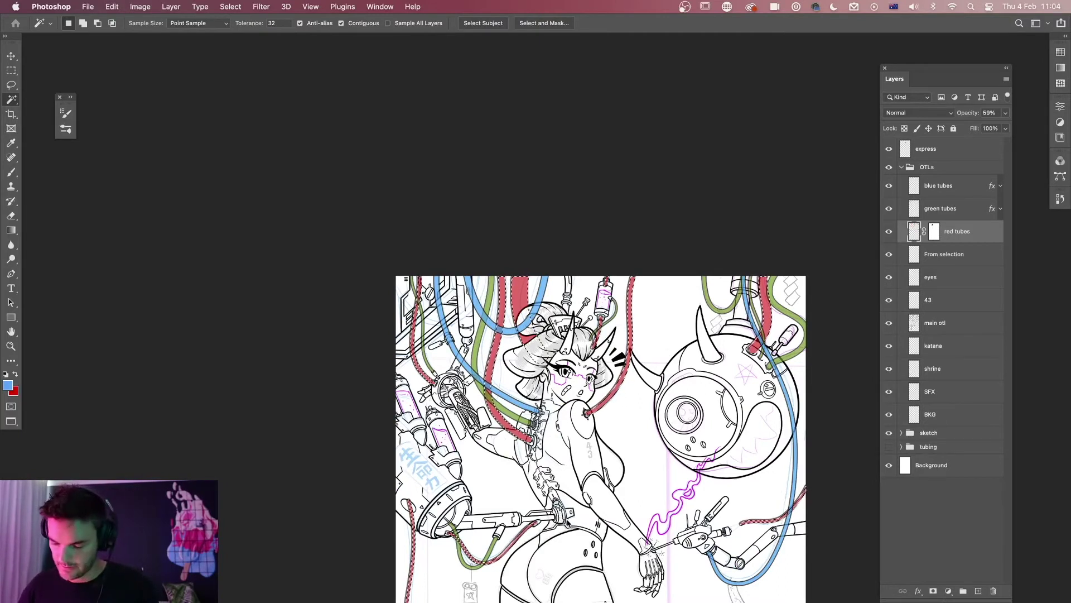
pyautogui.press('BackSpace')
pyautogui.press('super+d')
# Set the red tubes layer's opacity to 100%.
pyautogui.press('super+equal')
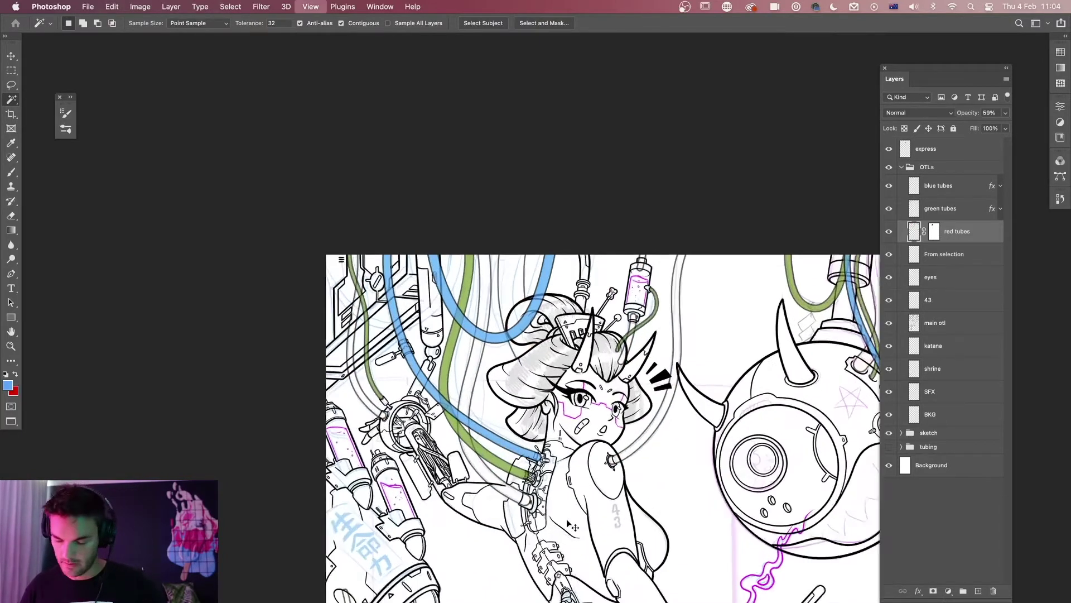
pyautogui.press('super+equal')
pyautogui.press('super+equal')
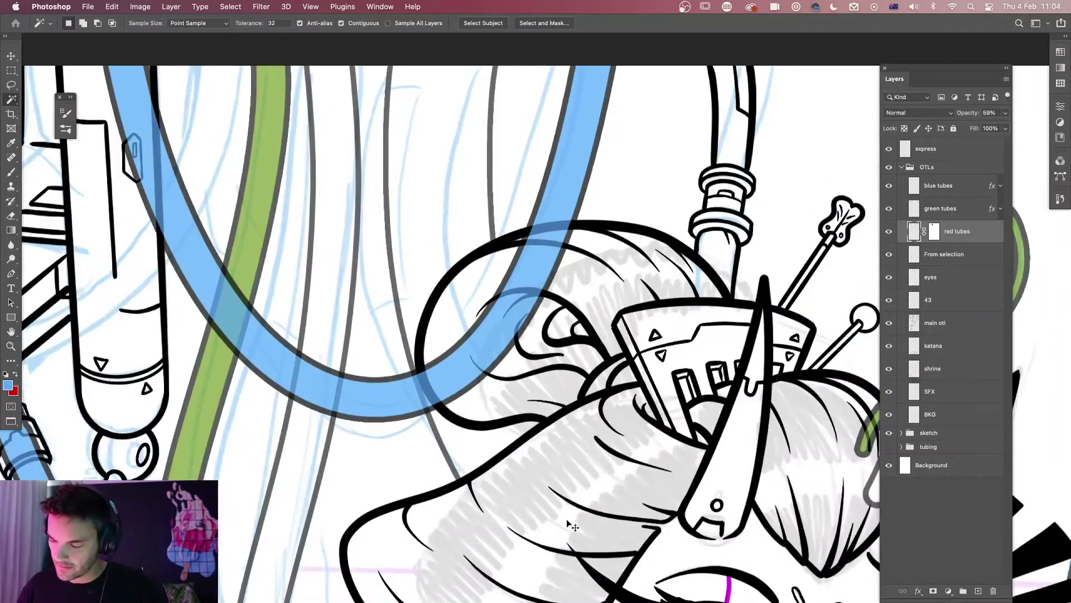
pyautogui.press('super+minus')
pyautogui.press('super+minus')
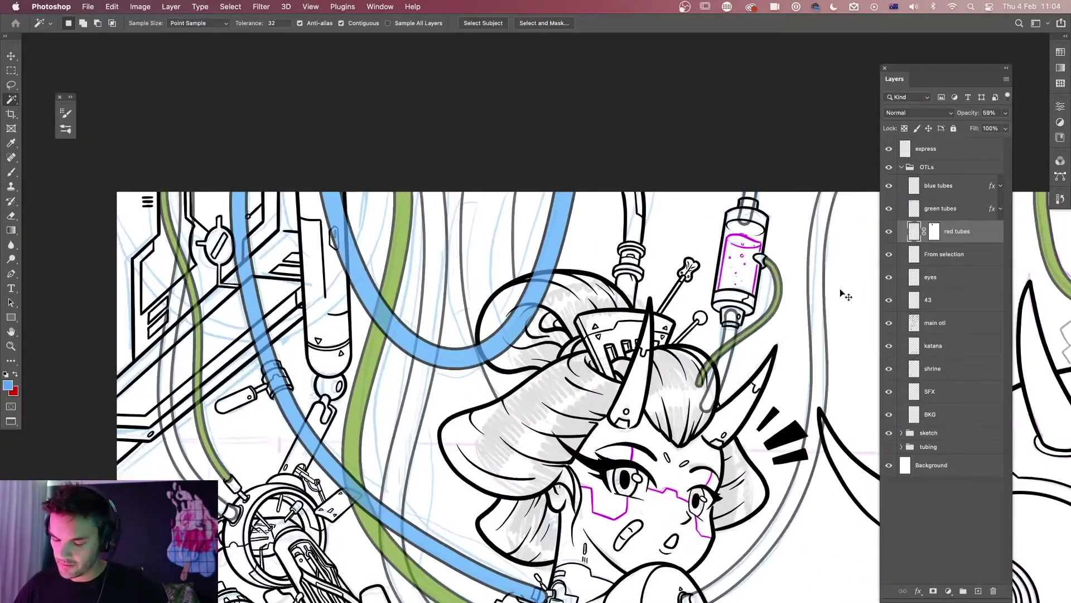
pyautogui.press('super+equal')
pyautogui.click(957, 260)
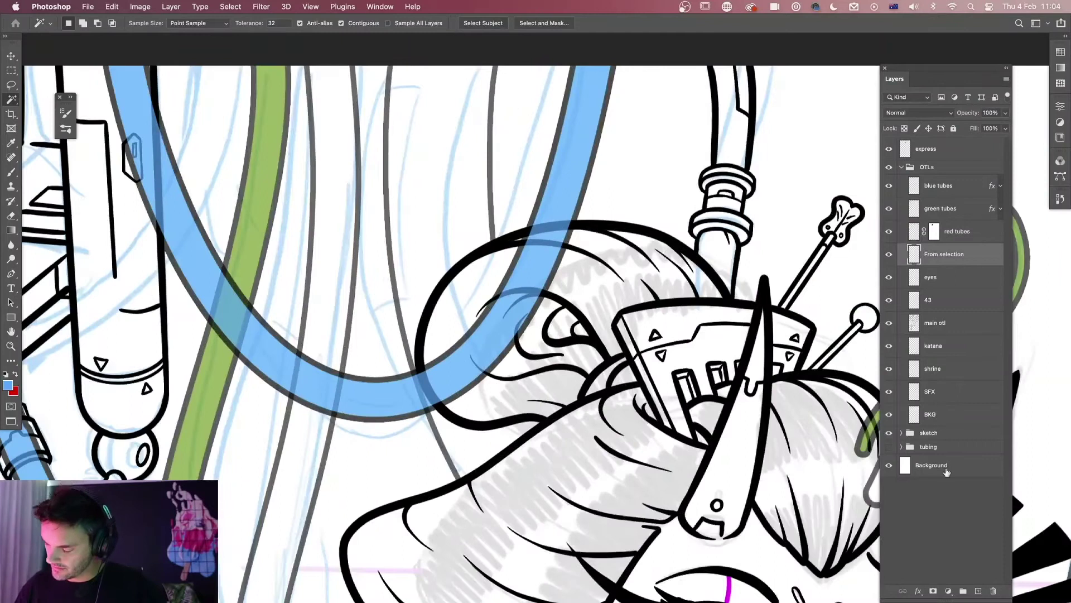
pyautogui.click(923, 232)
pyautogui.moveTo(1005, 113); pyautogui.dragTo(1027, 127)
# Add a layer directly beneath red tubes and fill a lassoed oval across the thick tube's outline with blue as a test.
pyautogui.click(979, 587)
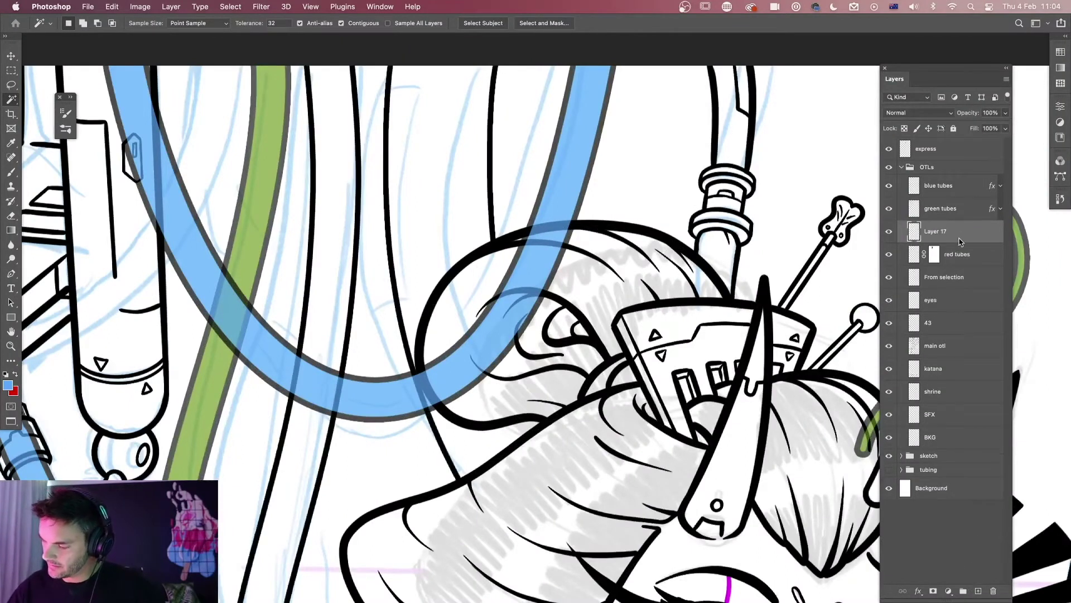
pyautogui.press('super+bracketleft')
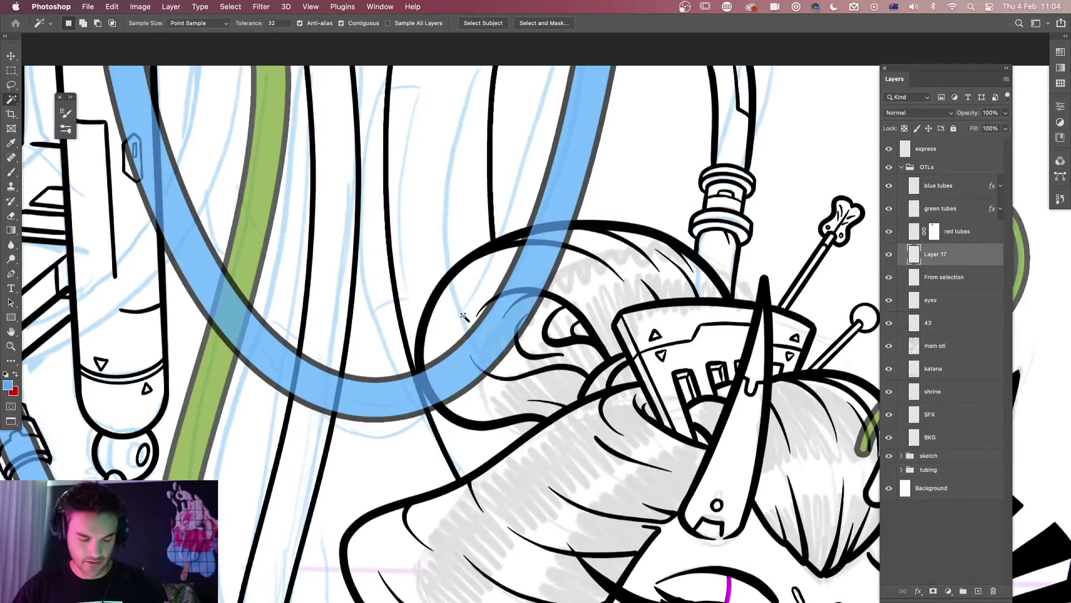
pyautogui.scroll(2, 472, 340)
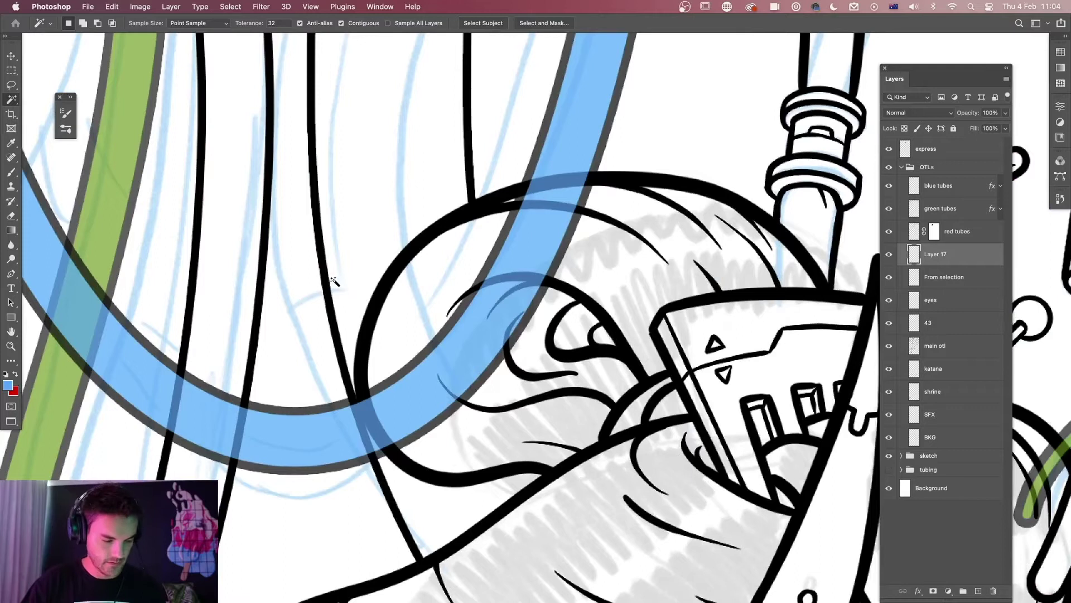
pyautogui.press('l')
pyautogui.moveTo(305, 174)
pyautogui.mouseDown()
pyautogui.moveTo(342, 112)
pyautogui.moveTo(337, 280)
pyautogui.mouseUp()
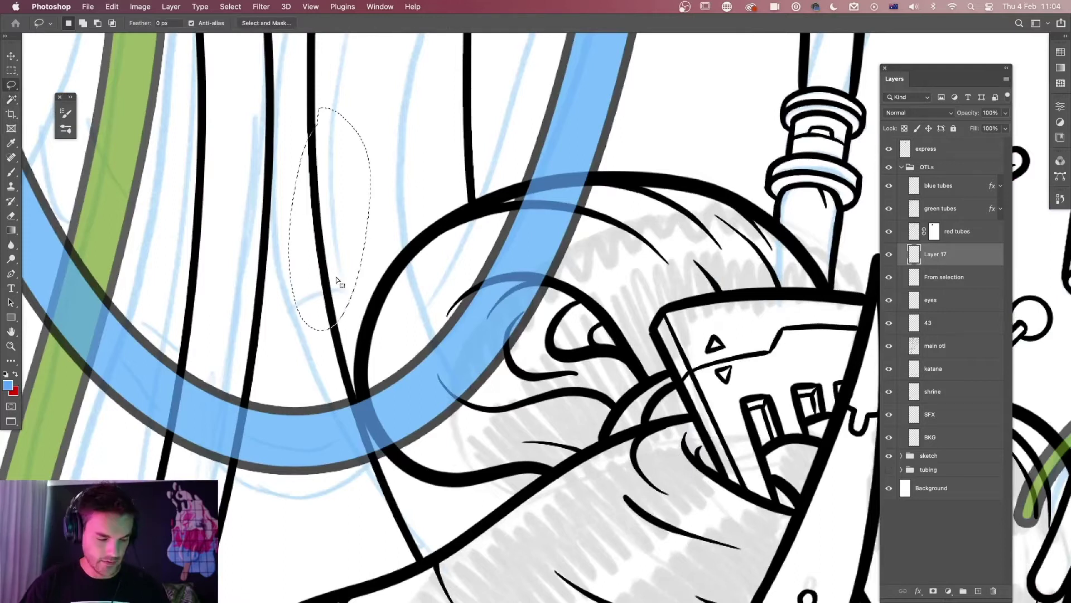
pyautogui.hotkey('alt', 'BackSpace')
pyautogui.press('super+d')
pyautogui.press('super+equal')
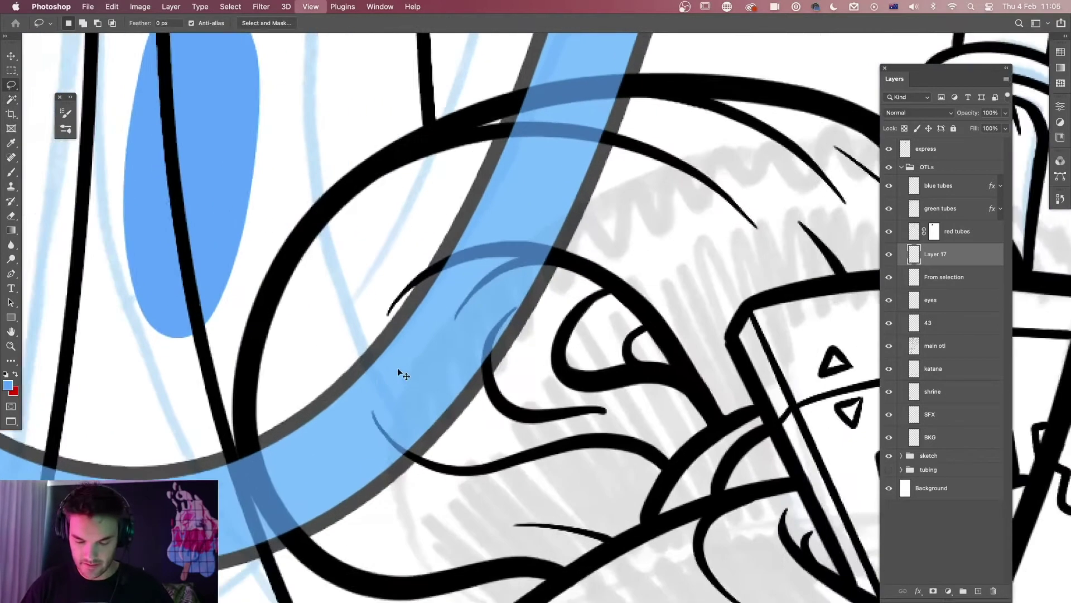
# Examine the tube outline's edge pixels up close for colour fringing and delete the blue test layer.
pyautogui.press('super+equal')
pyautogui.moveTo(275, 310); pyautogui.dragTo(489, 501)
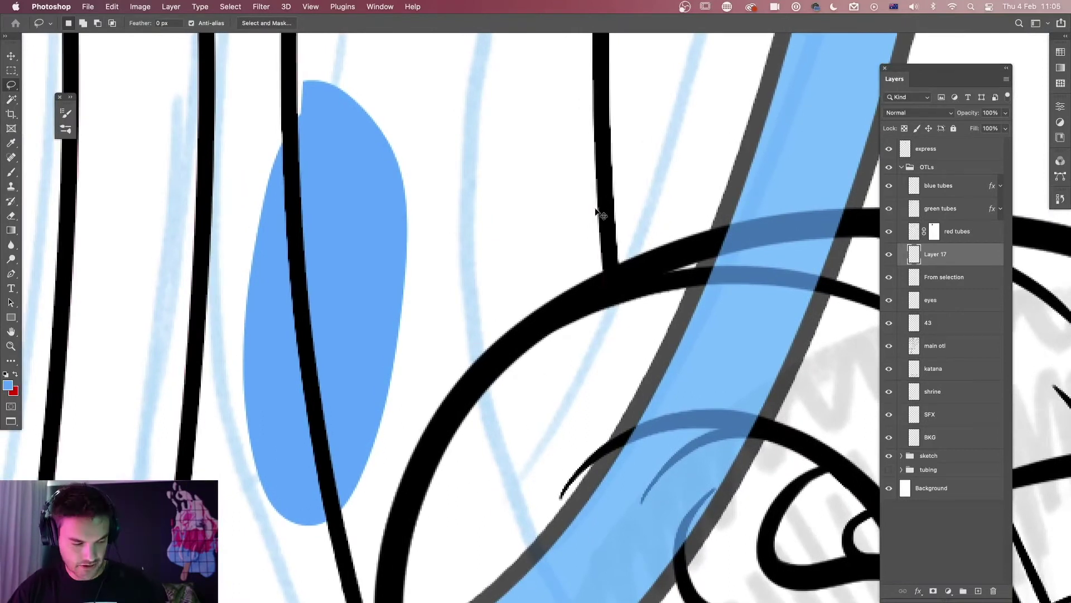
pyautogui.scroll(15, 600, 215)
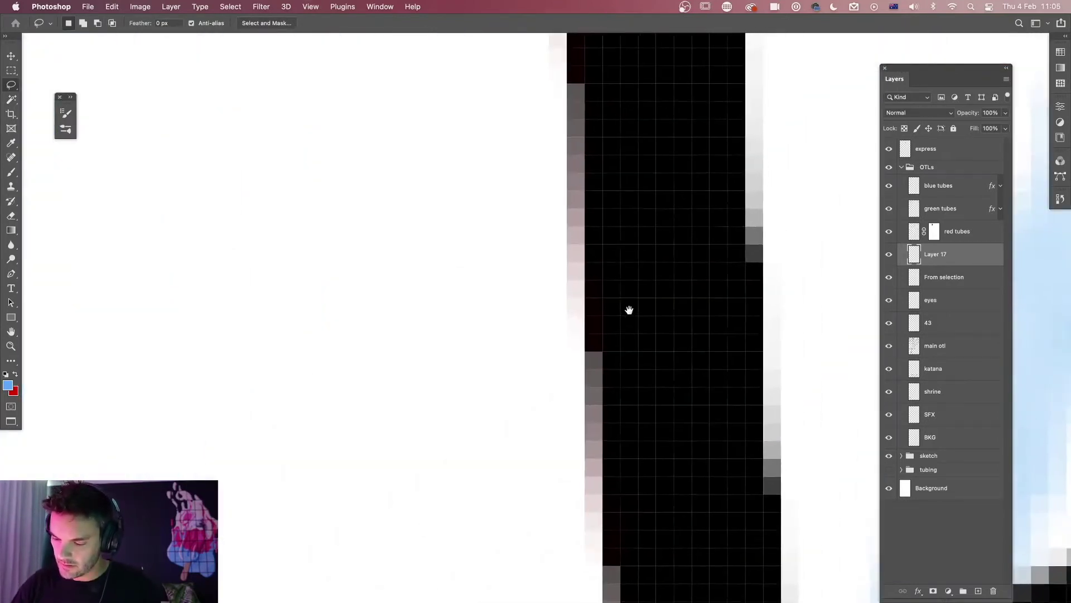
pyautogui.moveTo(630, 310); pyautogui.dragTo(628, 315)
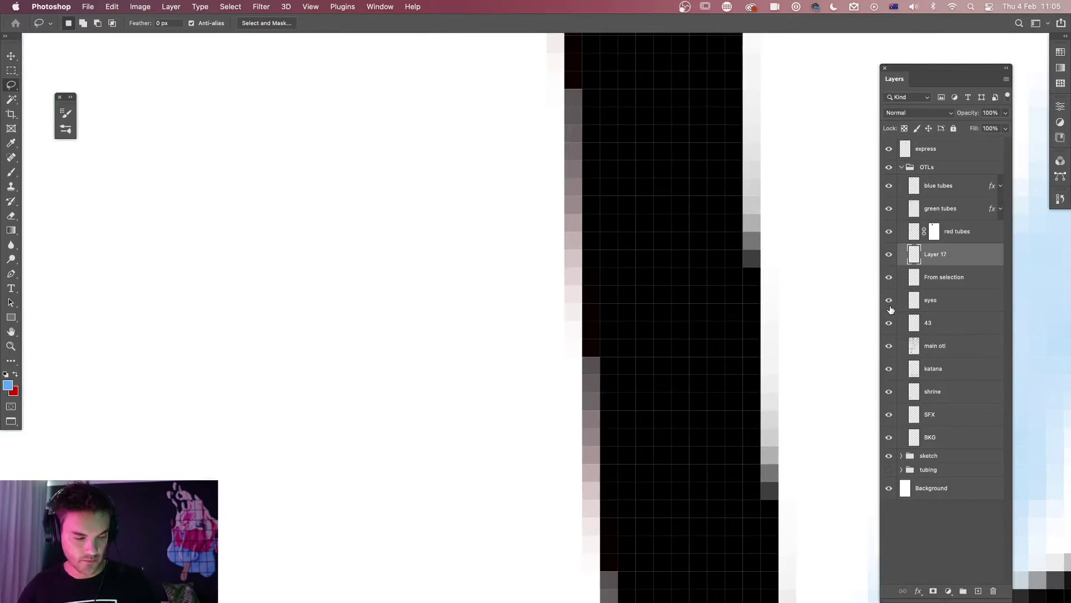
pyautogui.press('BackSpace')
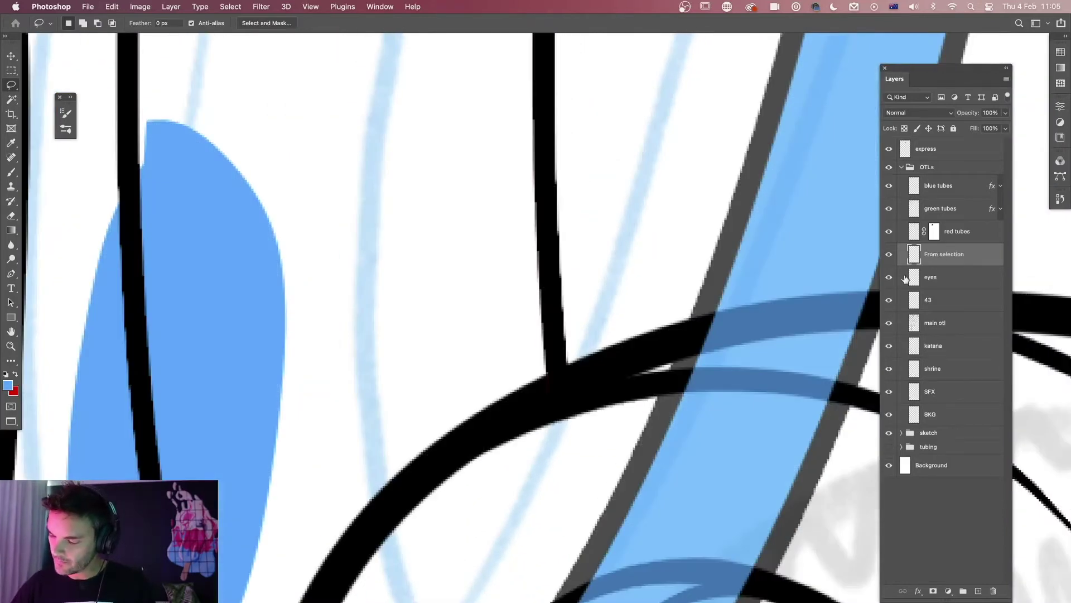
pyautogui.press('super+z')
# Lock the red tubes layer's transparent pixels and recolour its outlines with the default black.
pyautogui.click(914, 237)
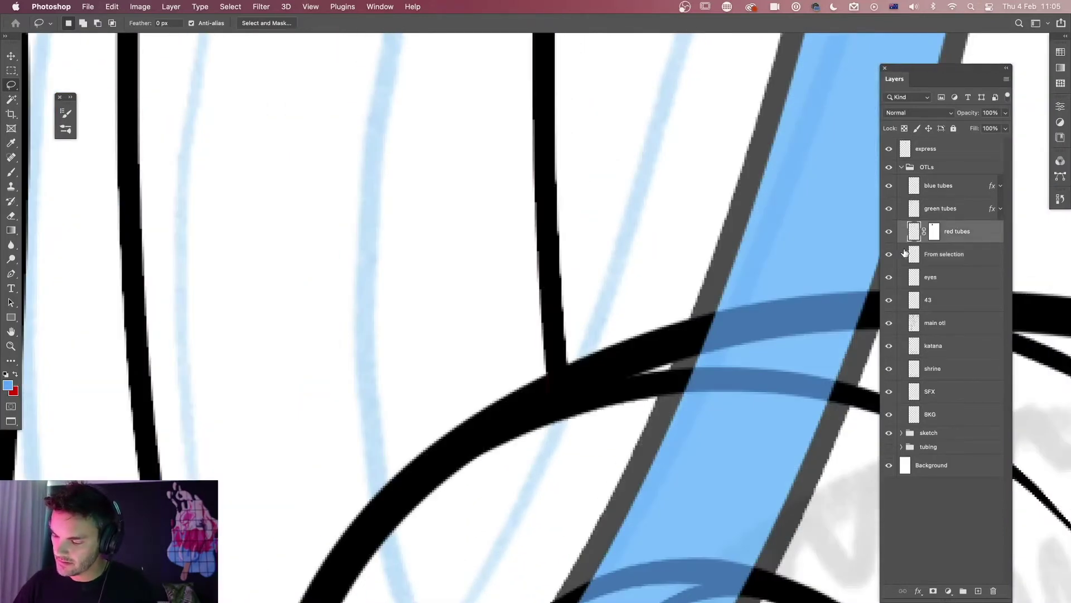
pyautogui.click(905, 129)
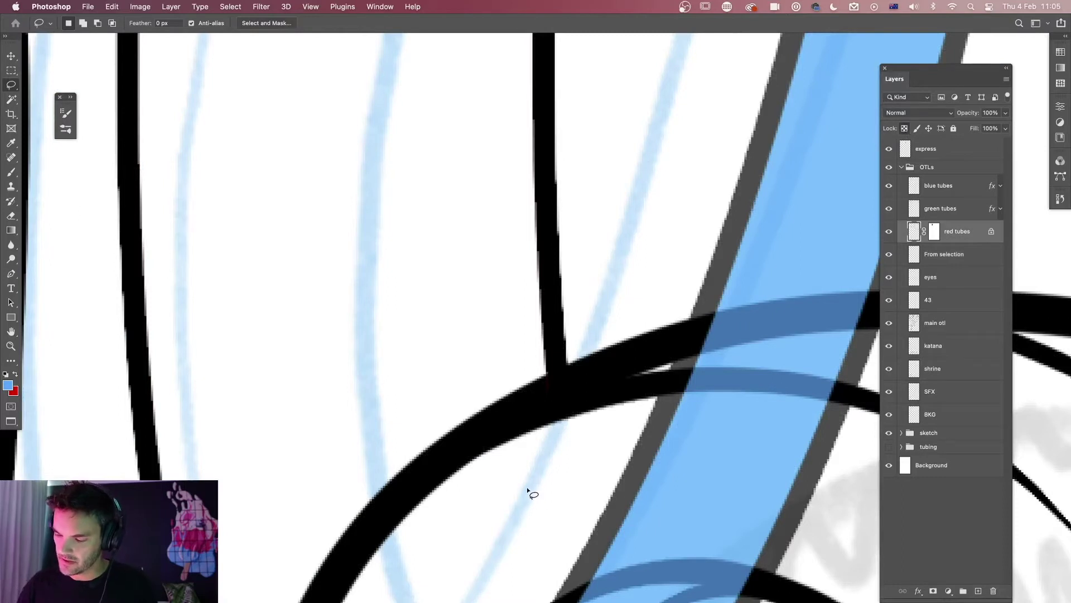
pyautogui.press('d')
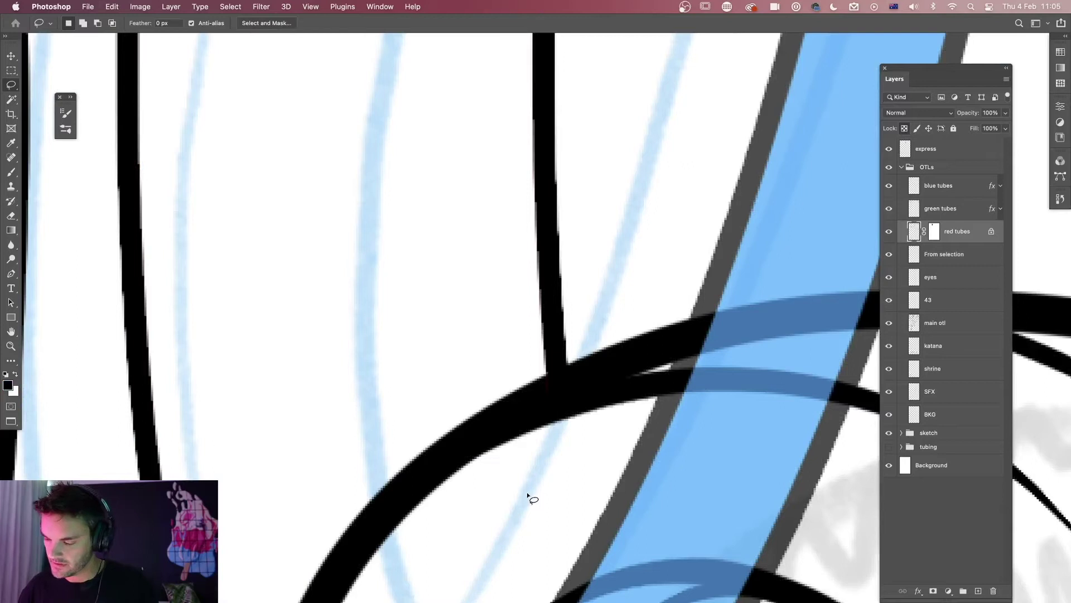
# Toggle the red tubes layer's visibility and examine the recoloured outline edges up close for remaining red fringing.
pyautogui.click(890, 233)
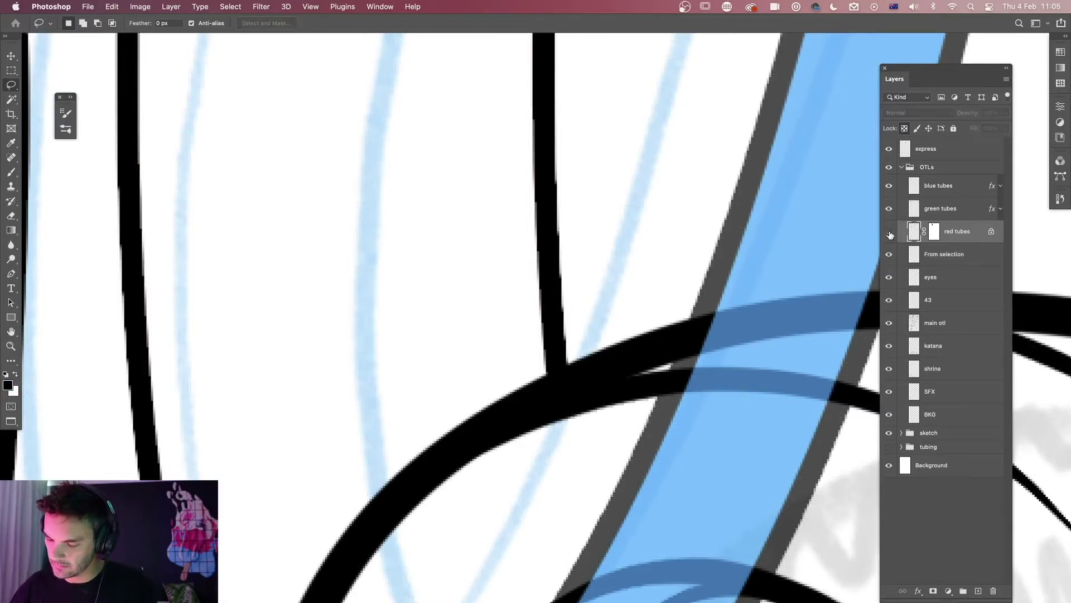
pyautogui.click(889, 253)
pyautogui.click(890, 232)
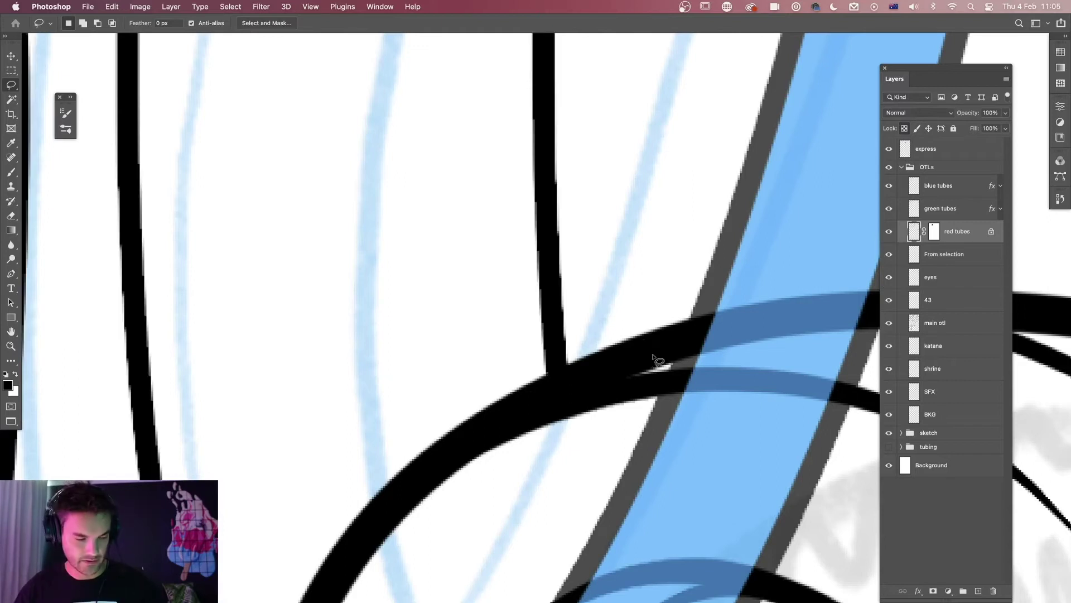
pyautogui.press('super+equal')
pyautogui.press('super+equal')
pyautogui.press('super+equal')
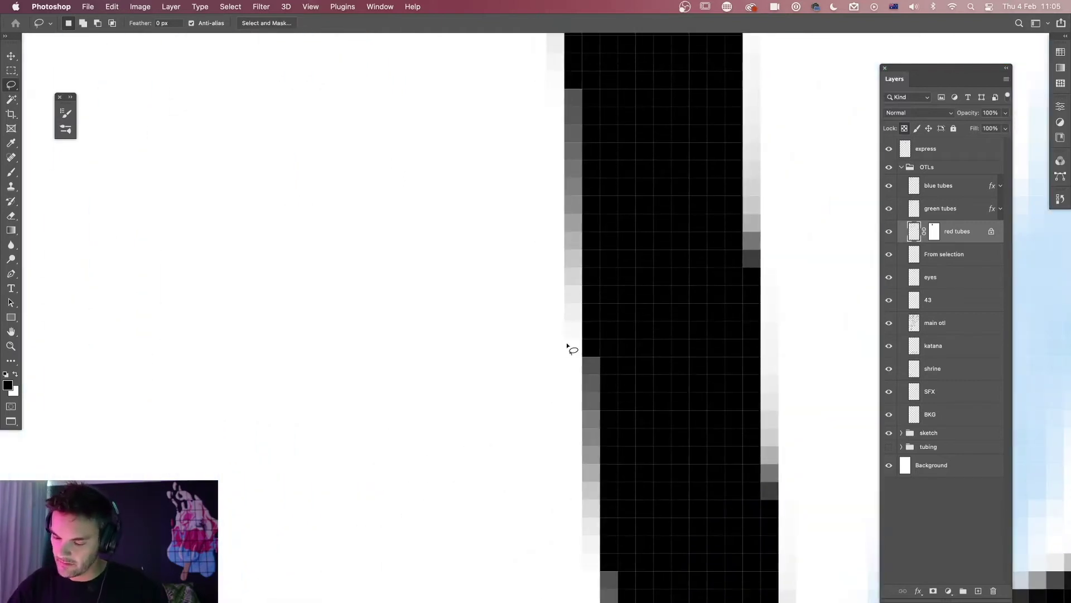
pyautogui.press('super+minus')
pyautogui.press('super+minus')
pyautogui.press('super+minus')
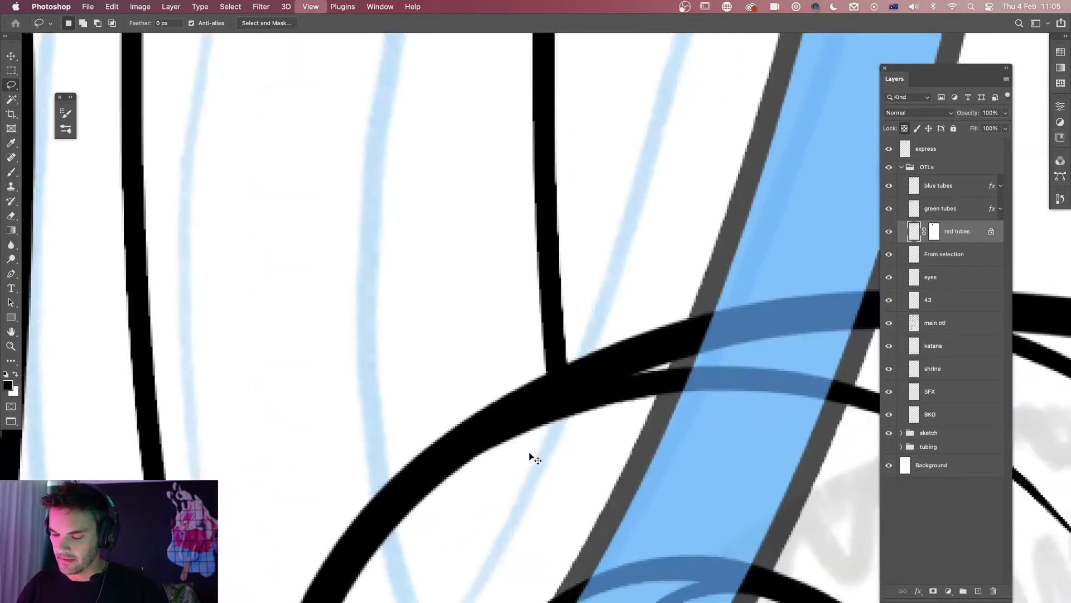
pyautogui.press('super+minus')
pyautogui.press('super+minus')
pyautogui.press('super+minus')
pyautogui.press('super+equal')
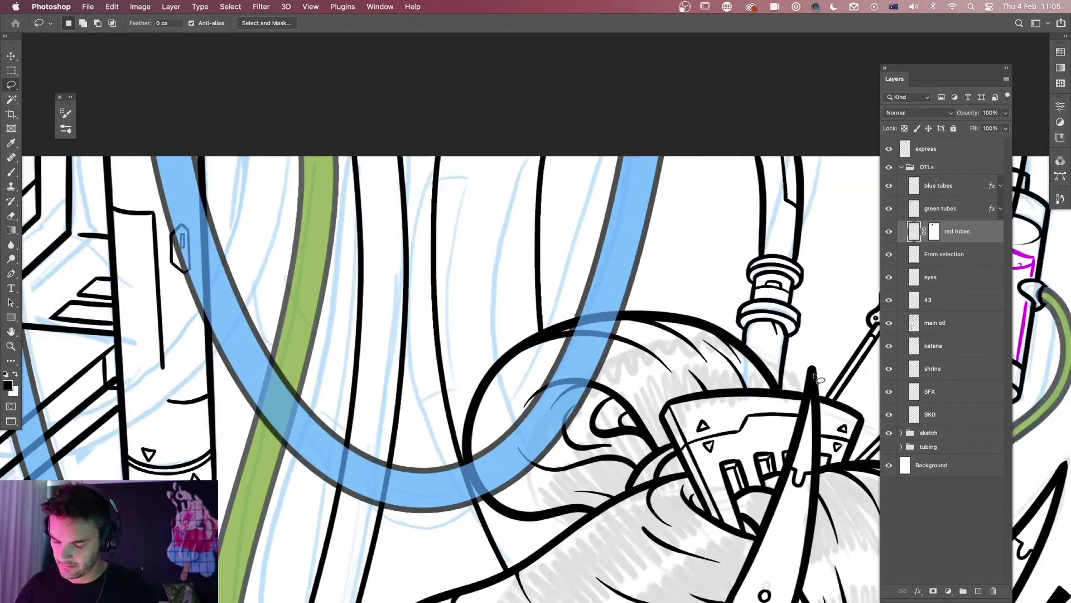
# Examine the tube outlines around the android's head and across the upper artwork.
pyautogui.moveTo(690, 444); pyautogui.dragTo(608, 281)
pyautogui.press('super+minus')
pyautogui.press('super+minus')
pyautogui.press('super+minus')
pyautogui.press('super+minus')
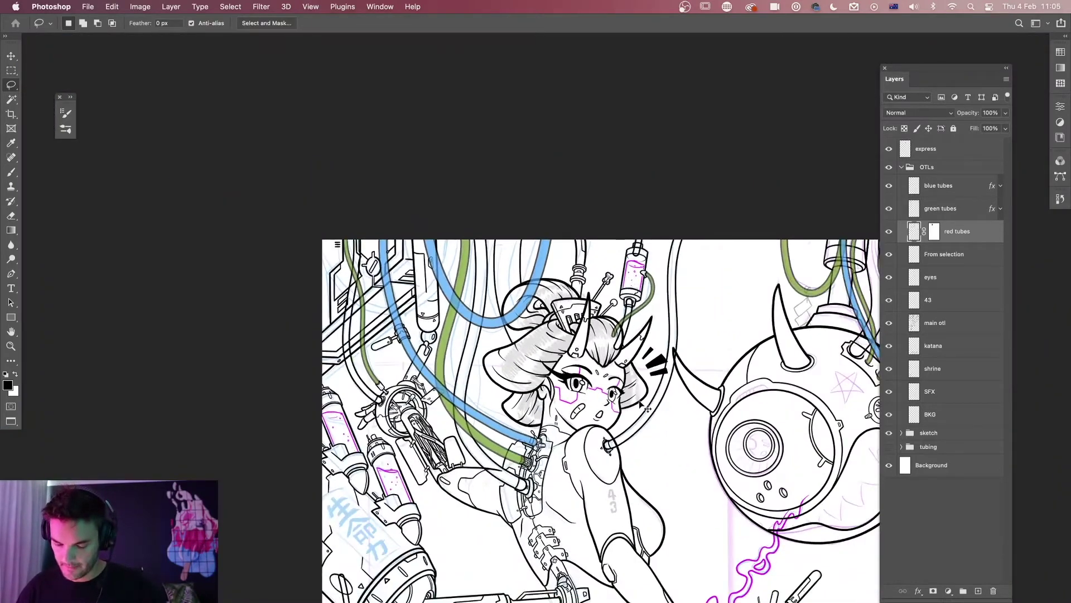
pyautogui.scroll(4, 640, 401)
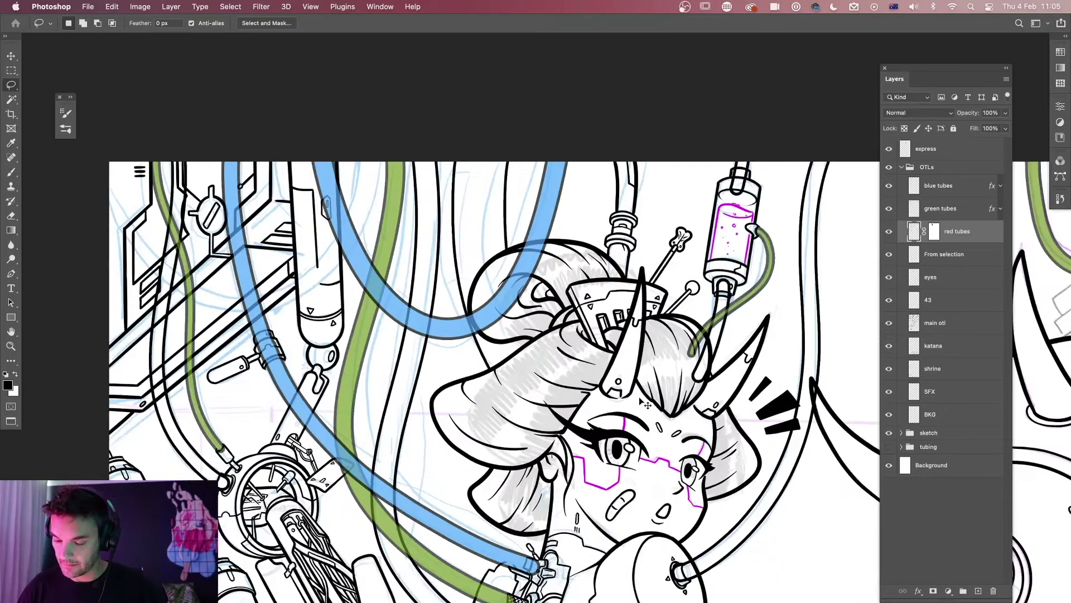
pyautogui.press('super+minus')
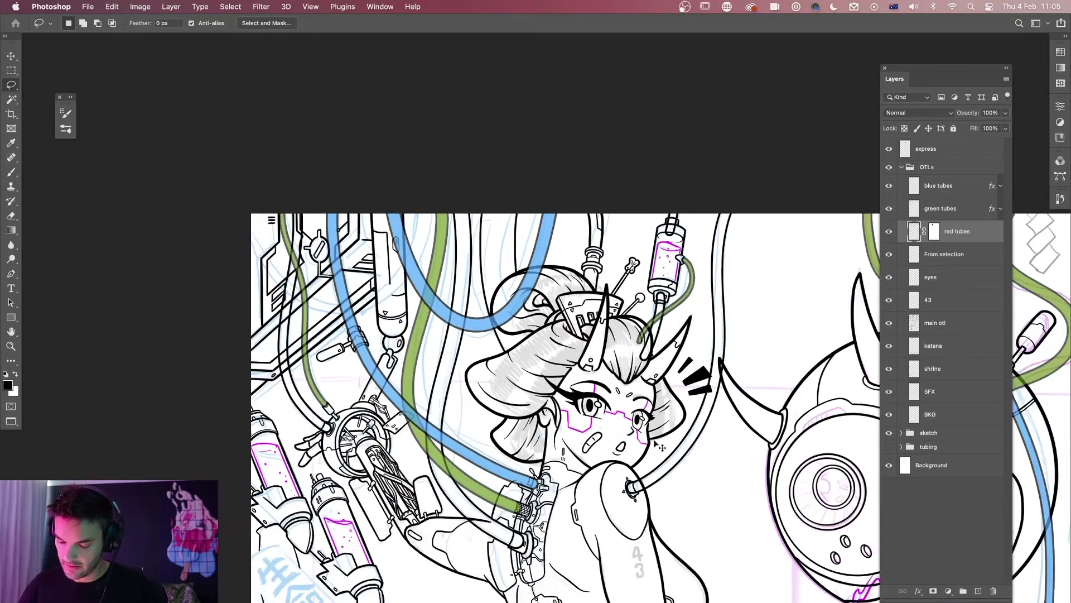
pyautogui.press('super+plus')
pyautogui.moveTo(560, 406); pyautogui.dragTo(612, 408)
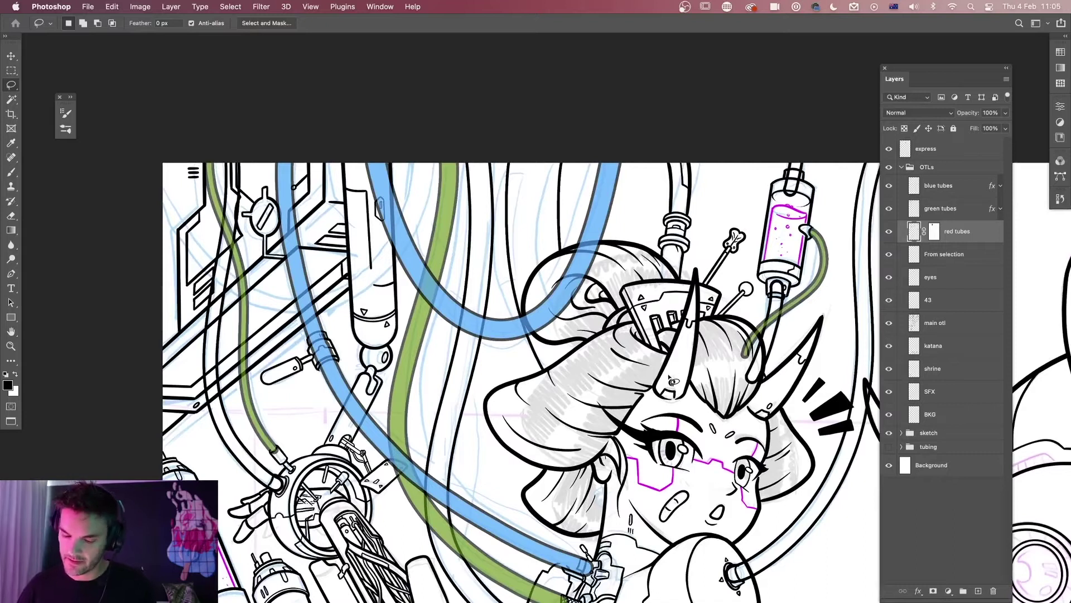
# Rasterize the layer styles of the blue tubes and green tubes layers together.
pyautogui.click(972, 211)
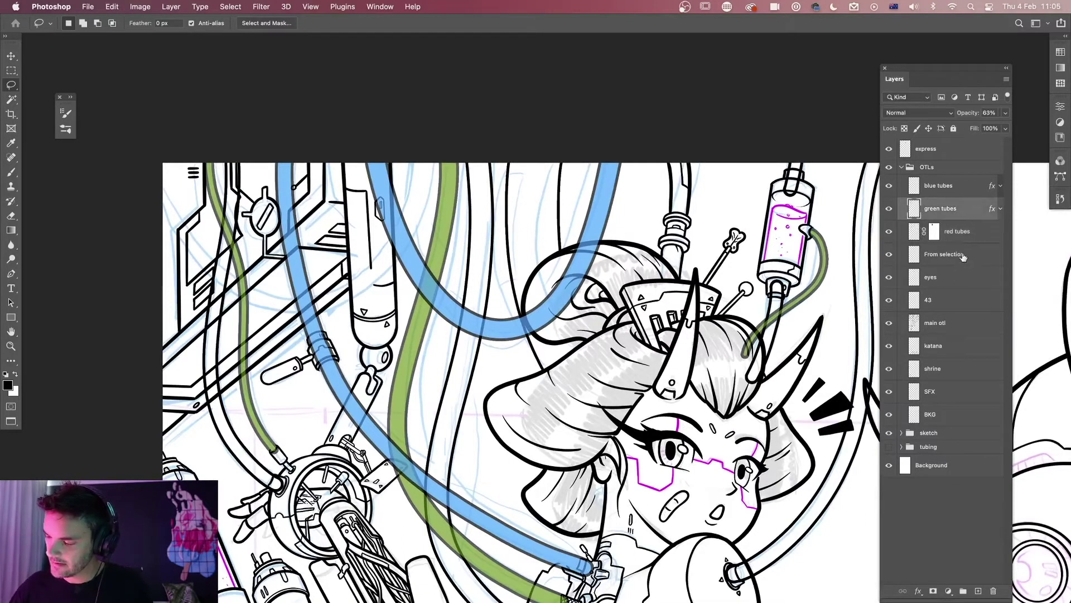
pyautogui.click(969, 190)
pyautogui.keyDown('shift'); pyautogui.click(967, 210); pyautogui.keyUp('shift')
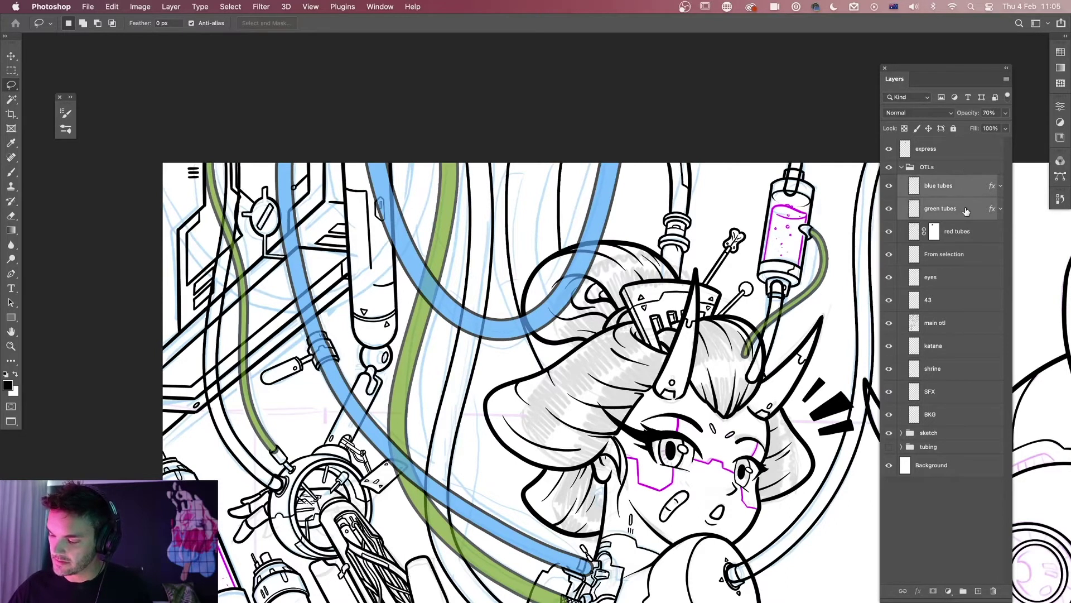
pyautogui.rightClick(967, 210)
pyautogui.click(899, 249)
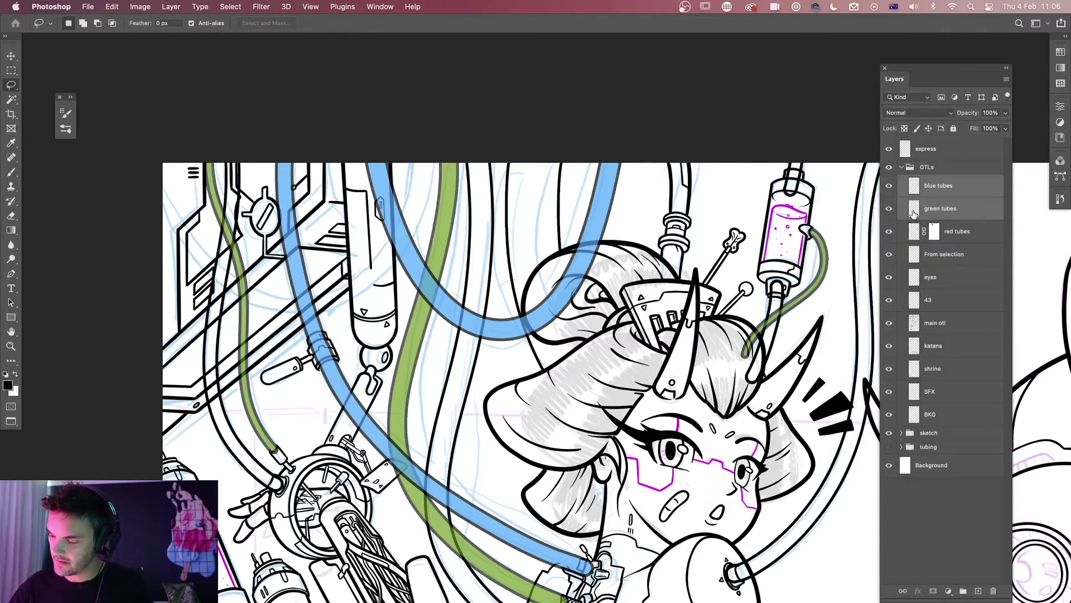
# Select all similar green fill areas on the green tubes layer and delete them, keeping only the outlines.
pyautogui.click(954, 208)
pyautogui.press('e')
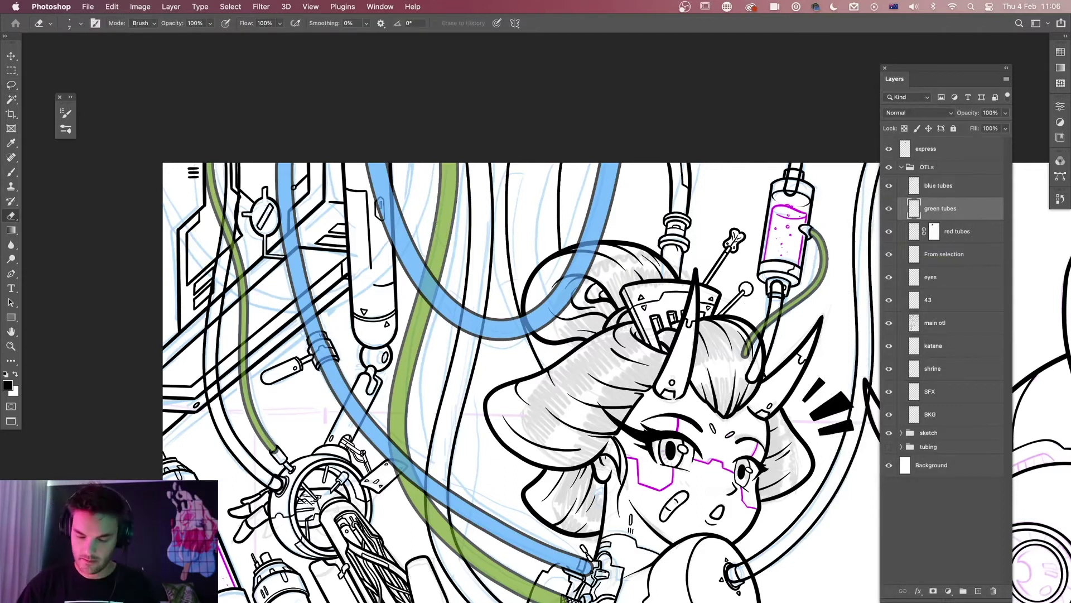
pyautogui.press('w')
pyautogui.click(445, 228)
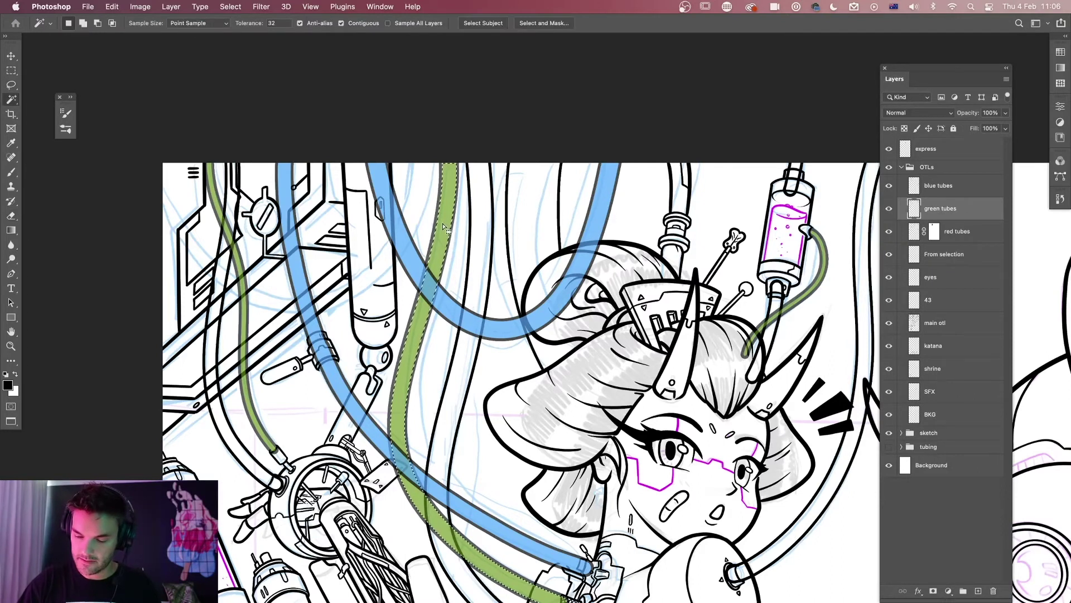
pyautogui.rightClick(445, 230)
pyautogui.click(468, 371)
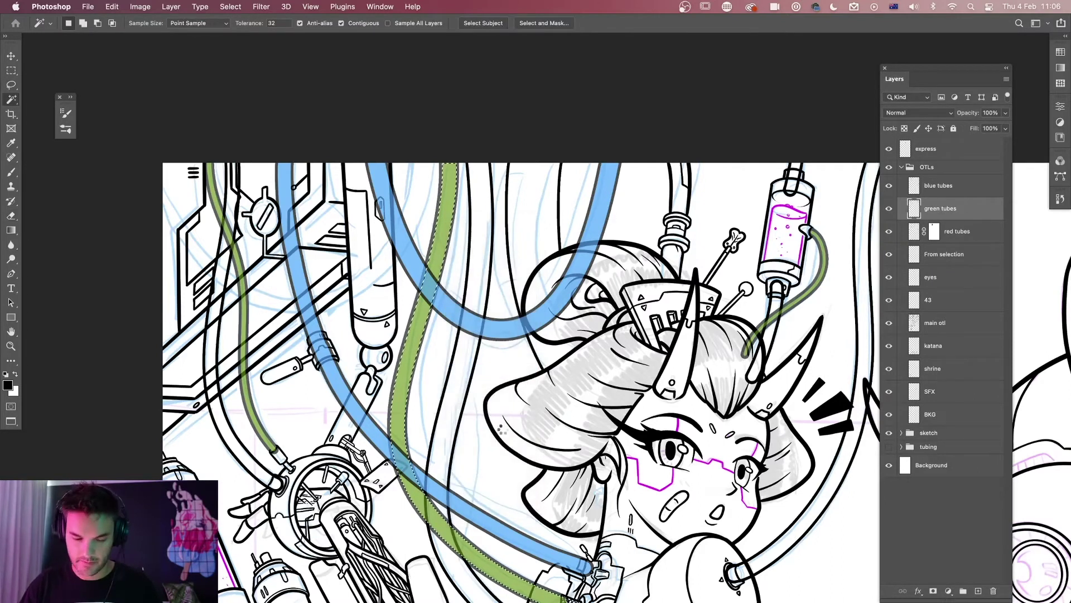
pyautogui.press('Delete')
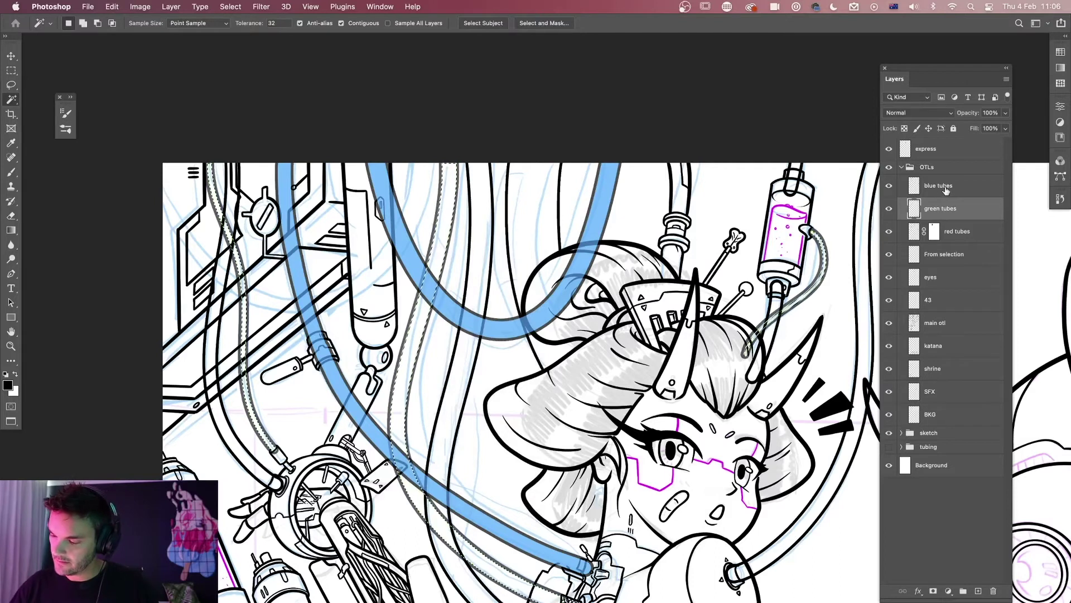
# Delete all similar blue fill areas from the blue tubes layer, keeping only the outlines, and clear the selection.
pyautogui.click(911, 191)
pyautogui.click(597, 230)
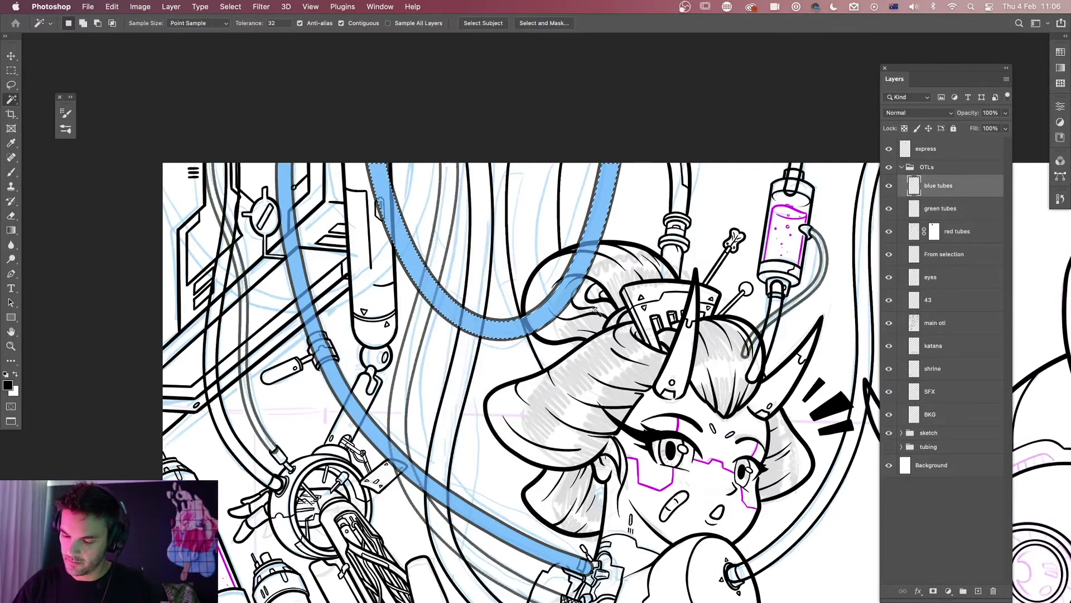
pyautogui.rightClick(598, 212)
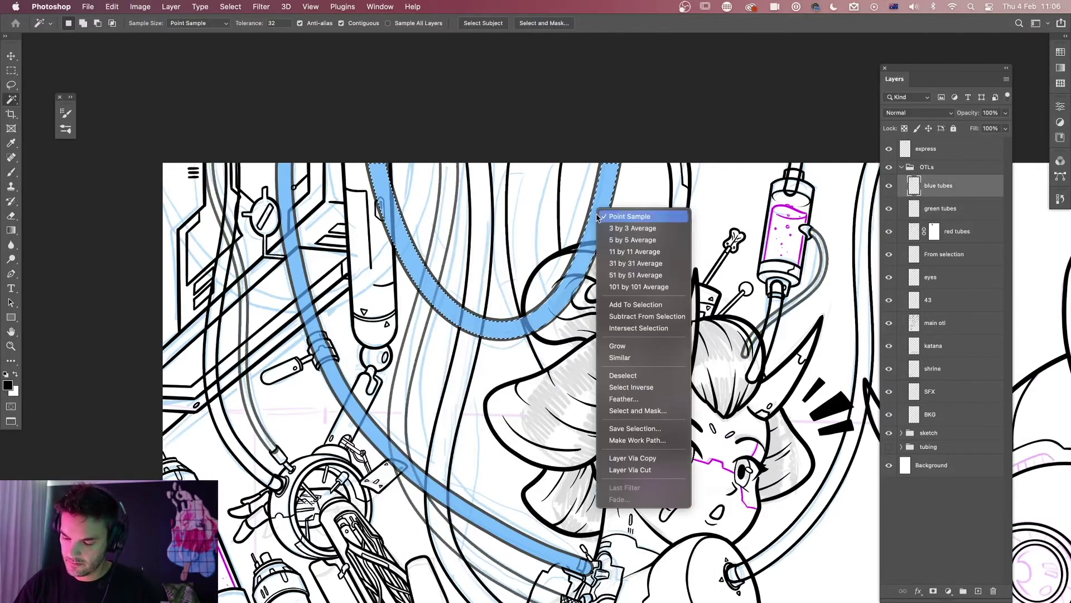
pyautogui.click(631, 358)
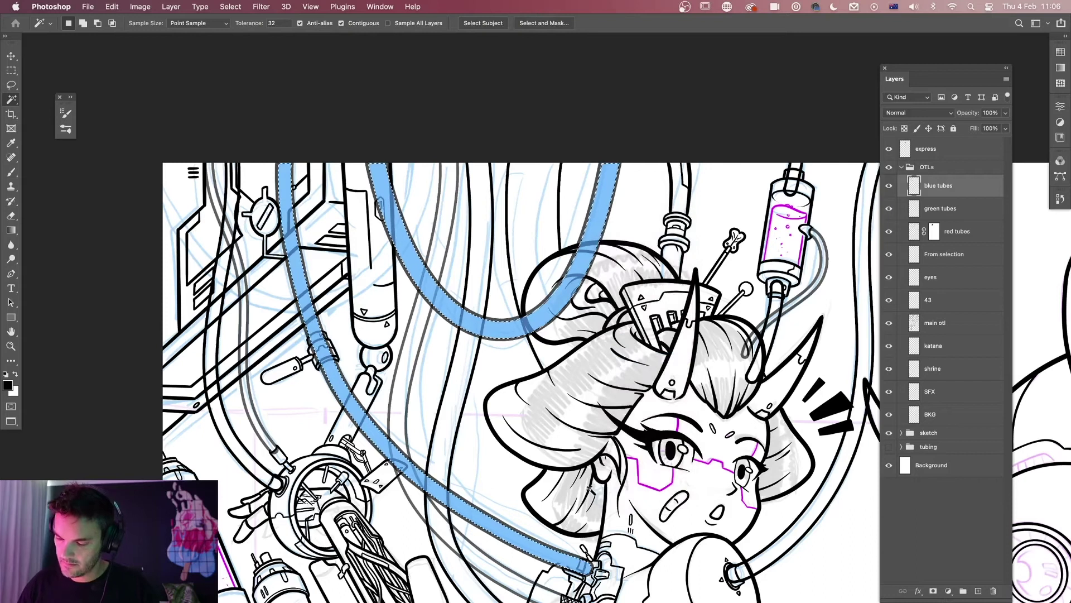
pyautogui.press('Delete')
pyautogui.press('super+d')
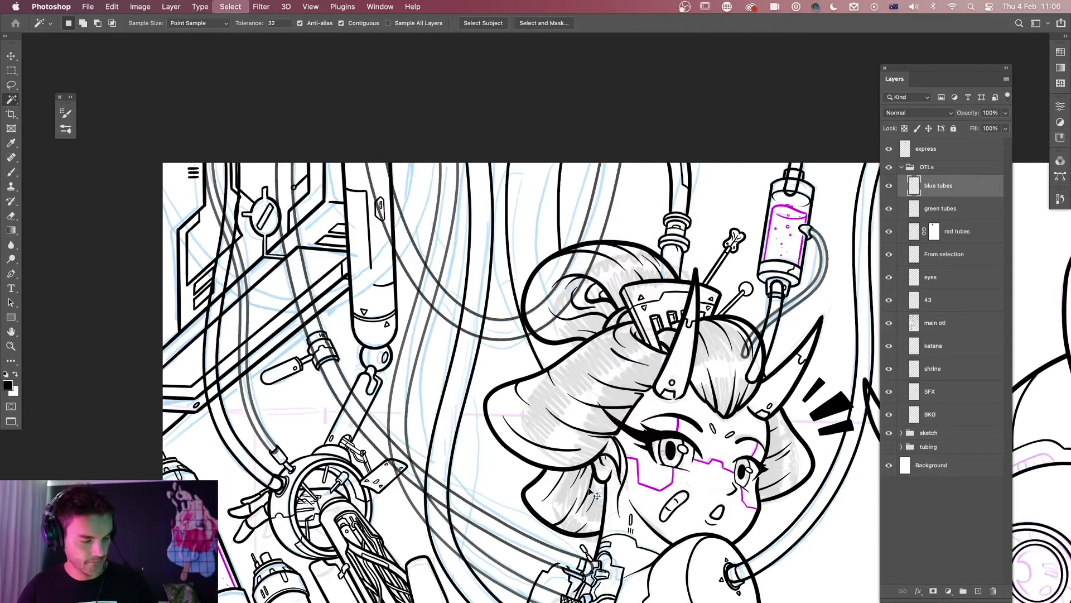
# Add a layer mask to the green tubes layer and another to the blue tubes layer.
pyautogui.press('super+minus')
pyautogui.press('super+minus')
pyautogui.press('super+minus')
pyautogui.press('super+minus')
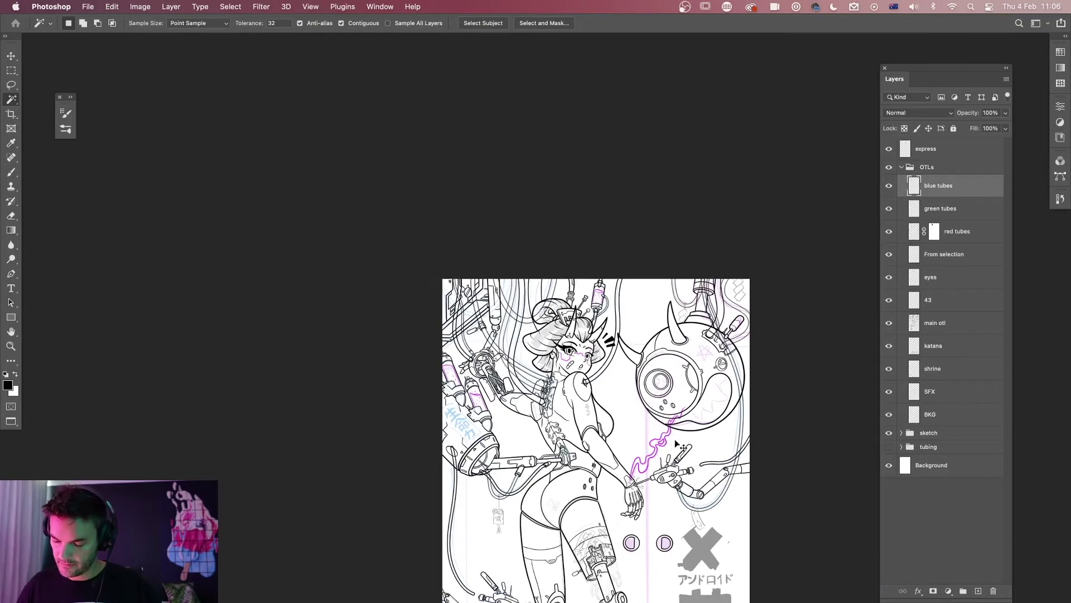
pyautogui.press('super+plus')
pyautogui.press('super+plus')
pyautogui.press('super+plus')
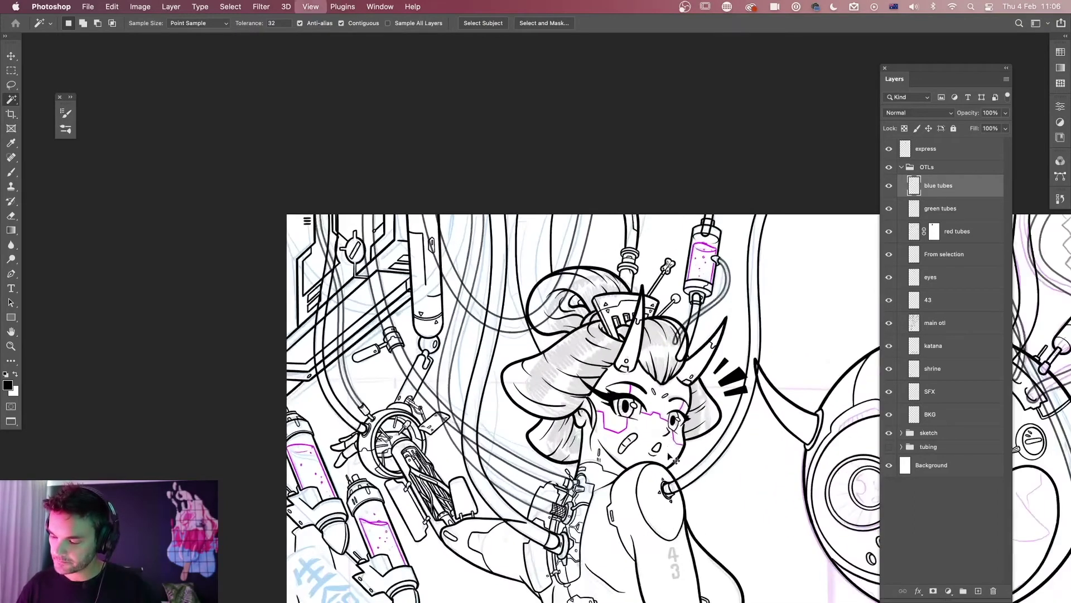
pyautogui.click(943, 215)
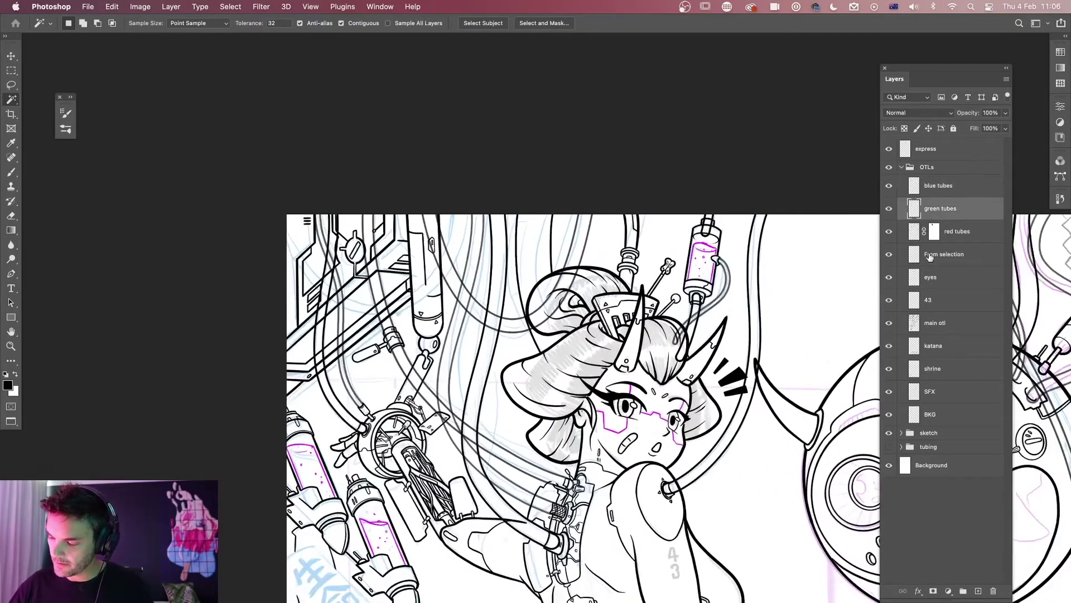
pyautogui.click(933, 591)
pyautogui.click(943, 187)
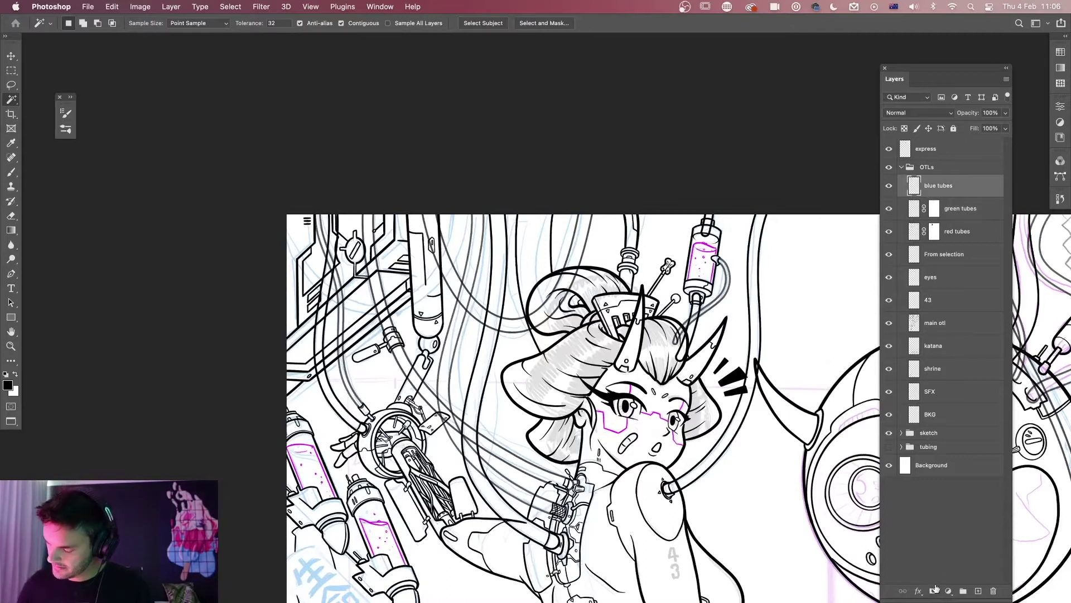
pyautogui.click(933, 592)
# Toggle the blue tubes layer's visibility and examine where its outlines overlap the line art.
pyautogui.press('super+plus')
pyautogui.press('super+plus')
pyautogui.press('super+plus')
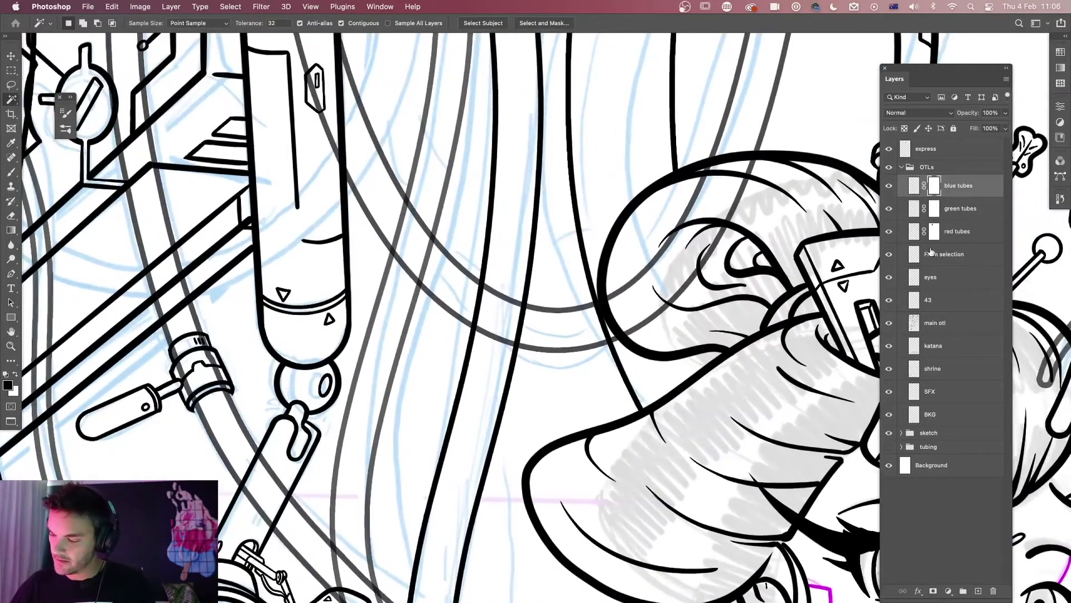
pyautogui.click(889, 186)
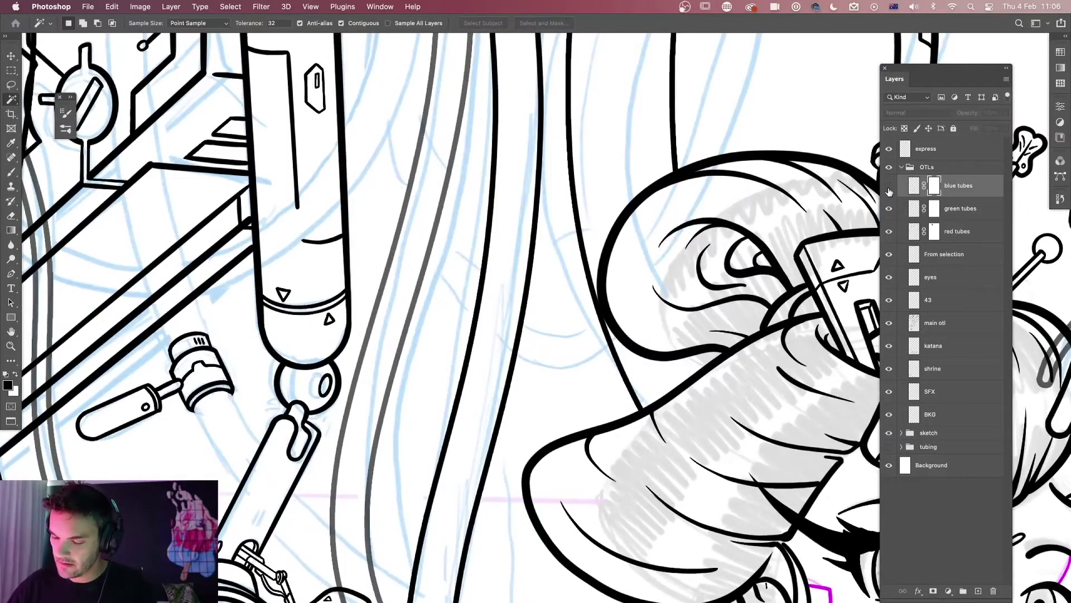
pyautogui.click(889, 186)
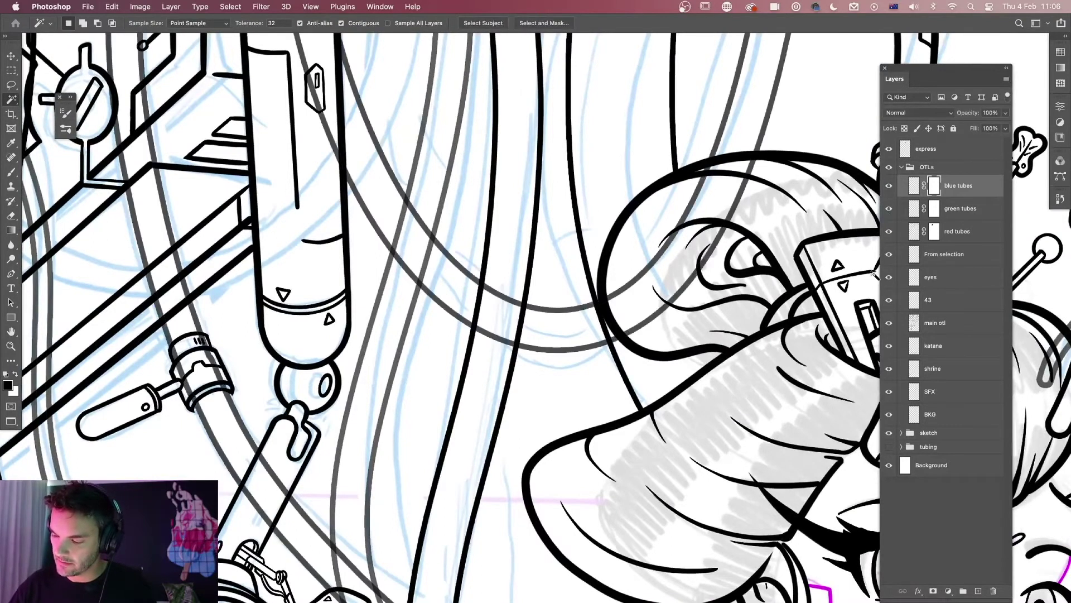
# Colorize the blue tubes layer's outlines using Hue/Saturation with hue 220, saturation 100 and lightness +44.
pyautogui.click(910, 194)
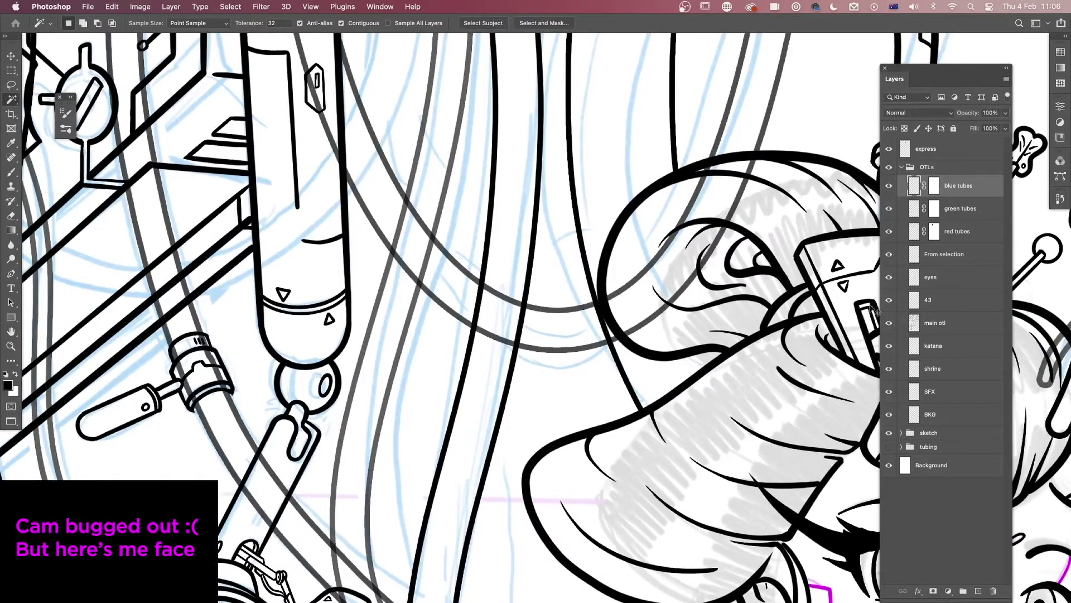
pyautogui.press('cmd+u')
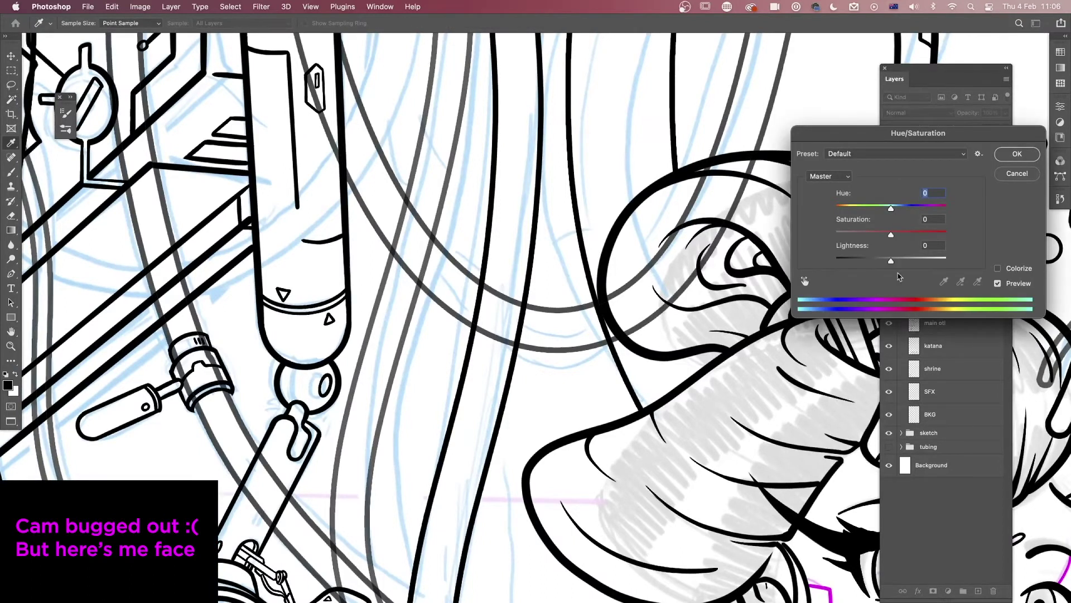
pyautogui.moveTo(918, 132); pyautogui.dragTo(714, 210)
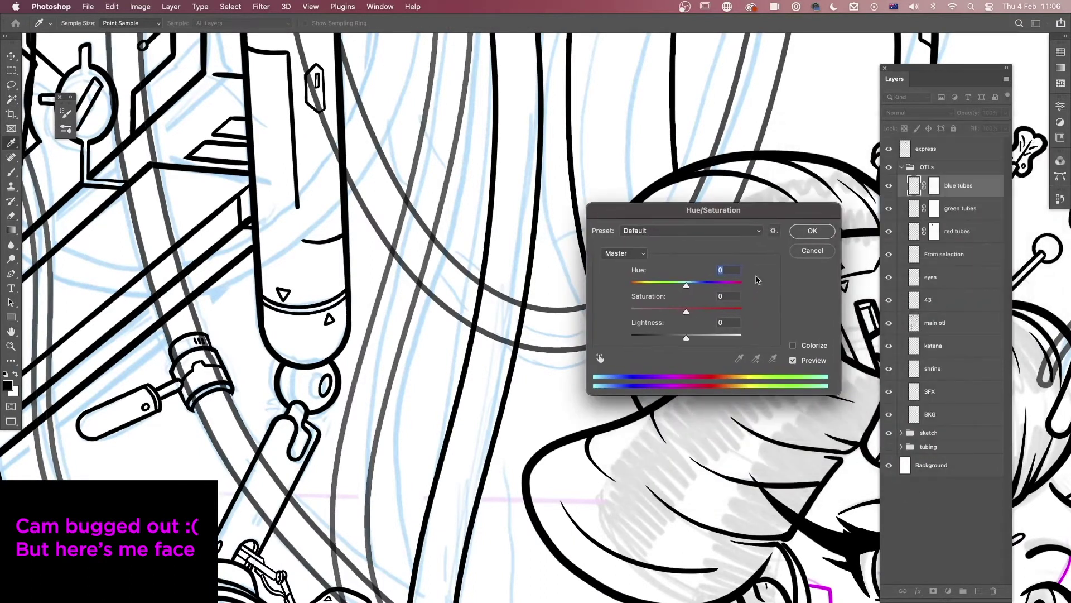
pyautogui.click(794, 346)
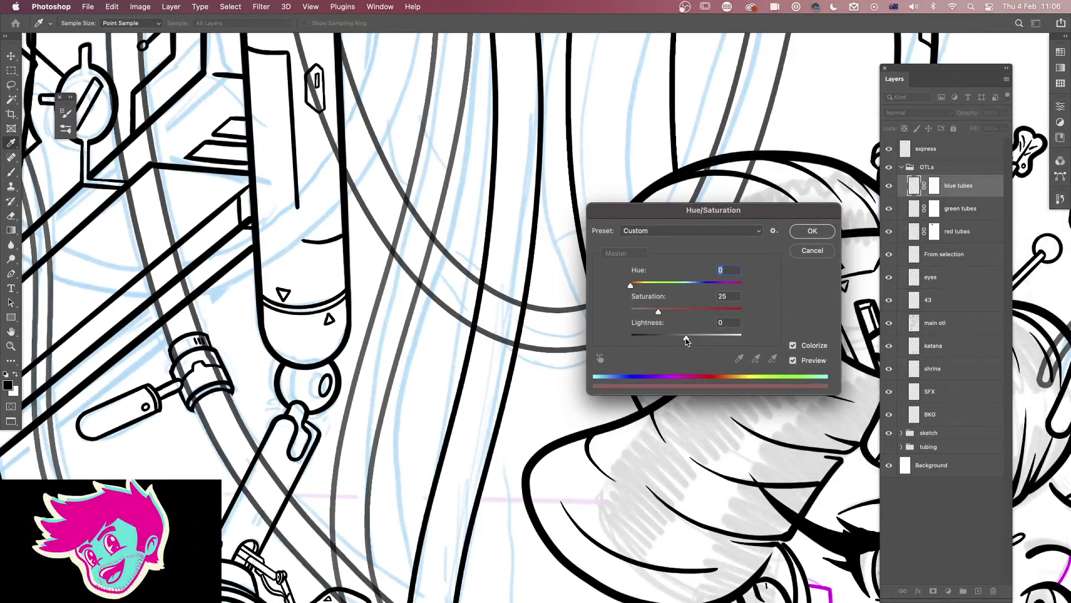
pyautogui.moveTo(686, 338); pyautogui.dragTo(742, 311)
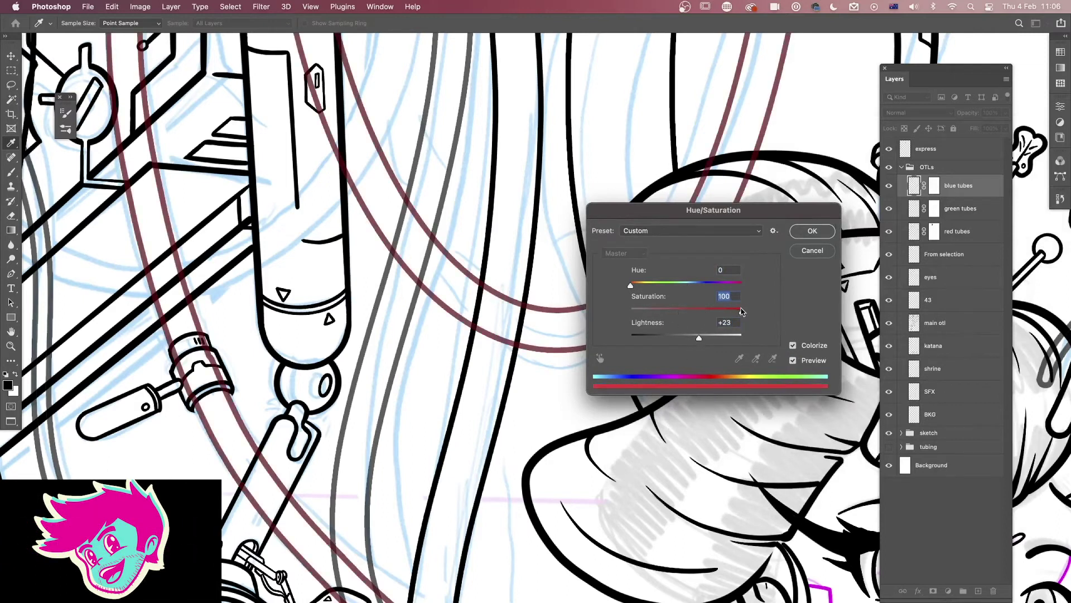
pyautogui.moveTo(660, 286)
pyautogui.mouseDown()
pyautogui.moveTo(701, 287)
pyautogui.moveTo(677, 287)
pyautogui.mouseUp()
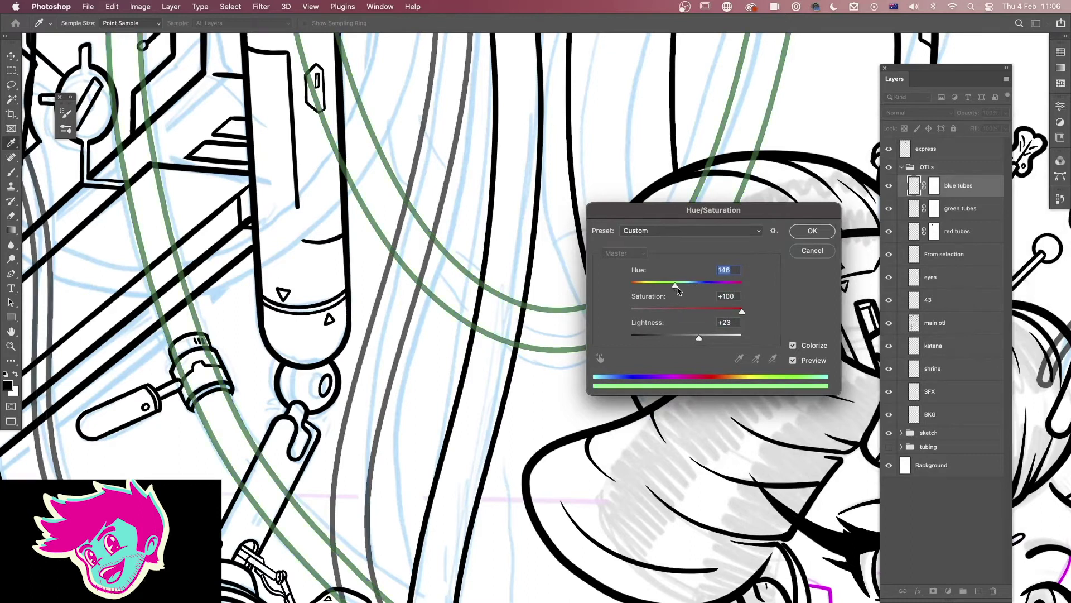
pyautogui.moveTo(708, 343); pyautogui.dragTo(712, 338)
pyautogui.moveTo(675, 286); pyautogui.dragTo(699, 287)
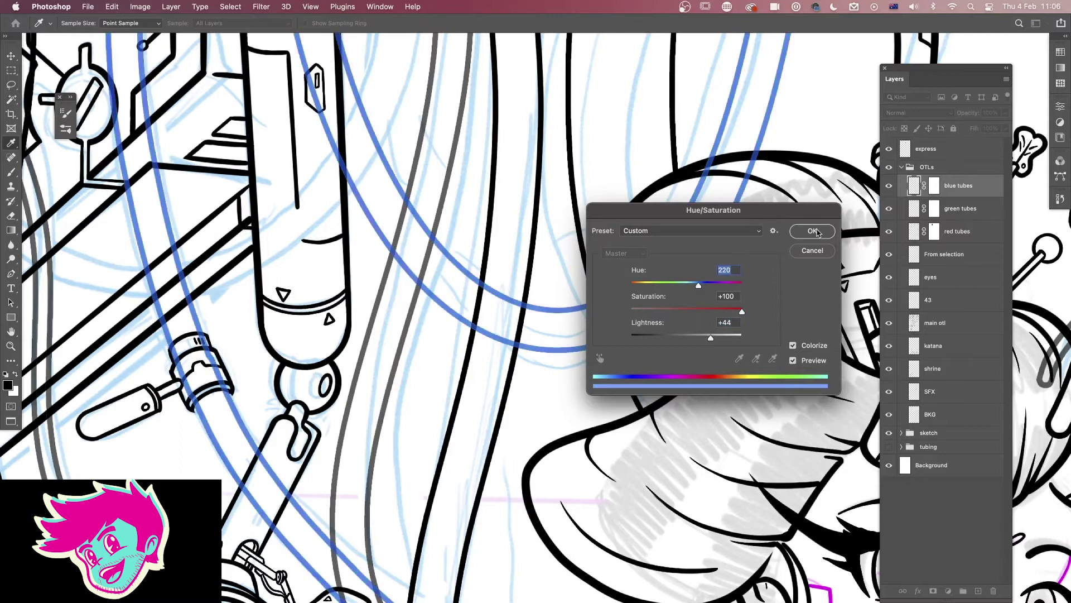
pyautogui.click(812, 231)
# Lock the green tubes layer's transparent pixels and fill its outlines with a bright green foreground colour.
pyautogui.click(943, 216)
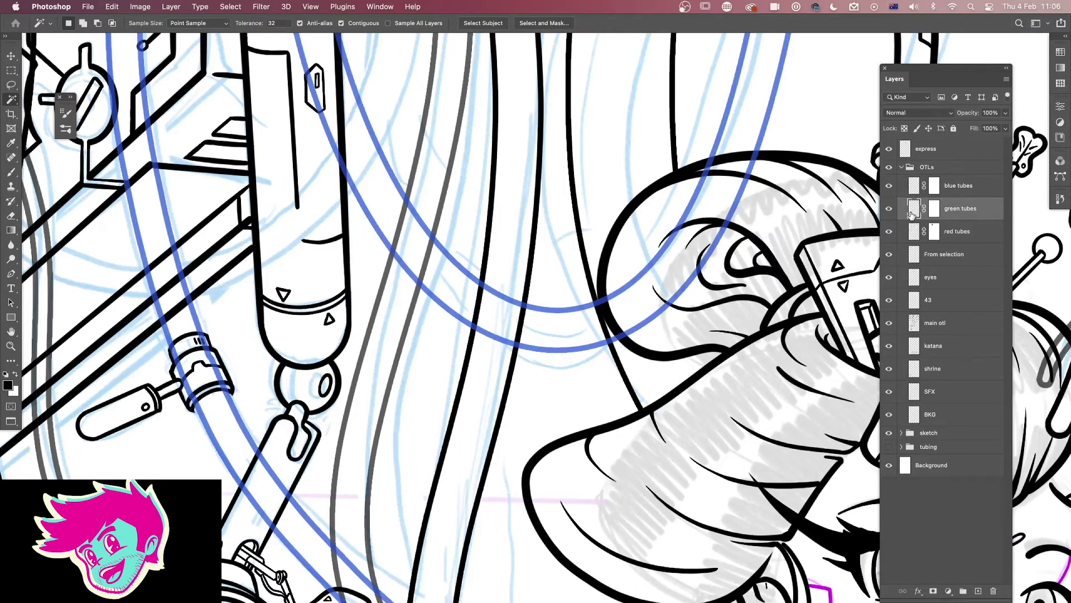
pyautogui.press('/')
pyautogui.click(11, 386)
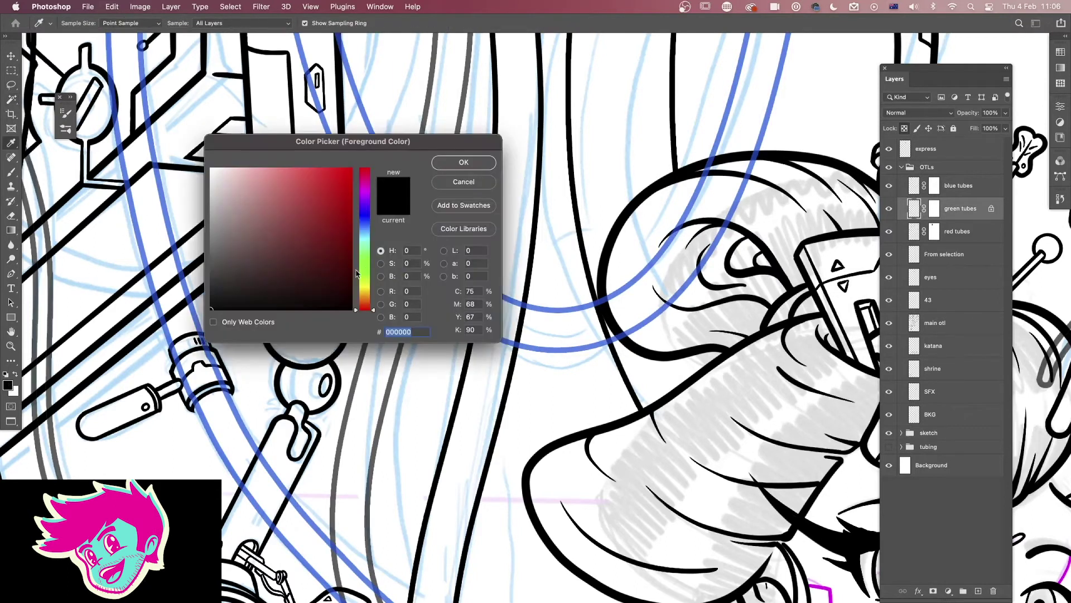
pyautogui.click(363, 266)
pyautogui.click(350, 201)
pyautogui.click(462, 162)
pyautogui.press('w')
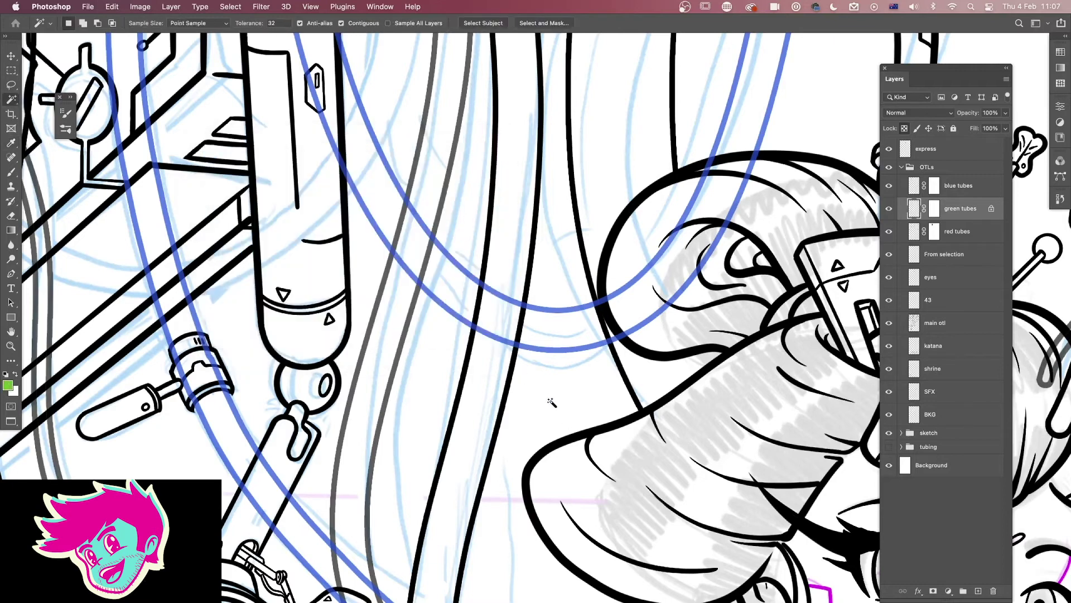
pyautogui.hotkey('alt', 'BackSpace')
# Select the red tubes layer and lock its transparent pixels.
pyautogui.press('super+minus')
pyautogui.press('super+minus')
pyautogui.press('super+minus')
pyautogui.press('super+minus')
pyautogui.press('super+minus')
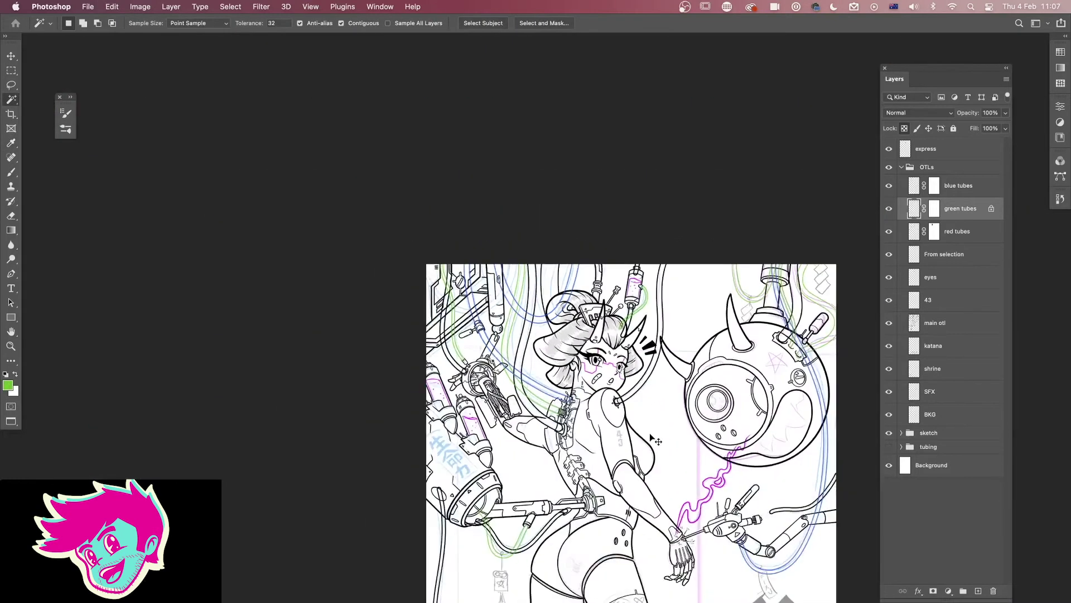
pyautogui.press('super+plus')
pyautogui.press('super+plus')
pyautogui.press('super+plus')
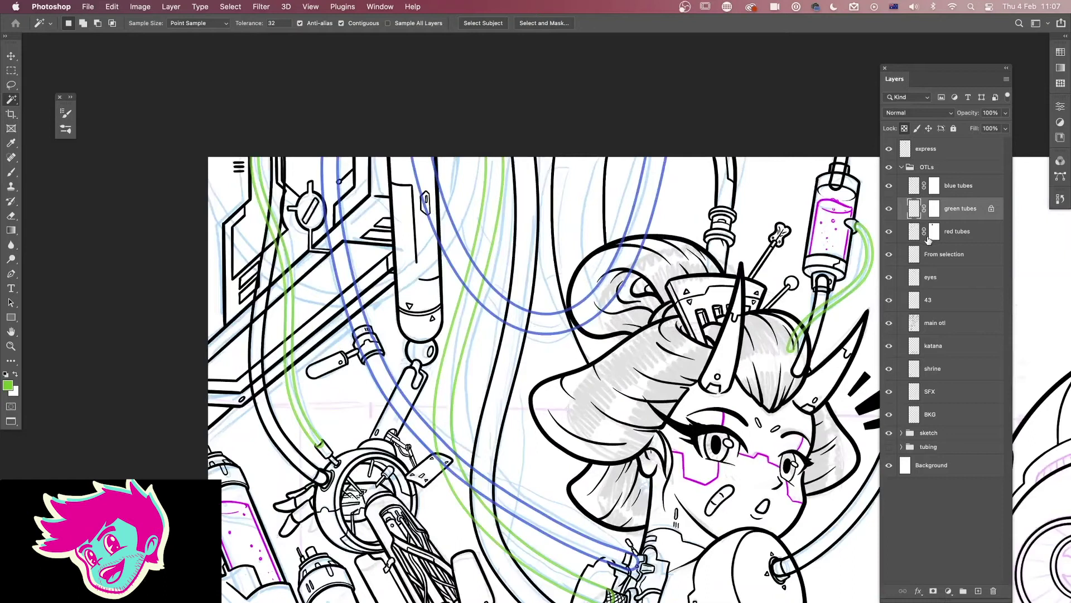
pyautogui.click(929, 238)
pyautogui.press('/')
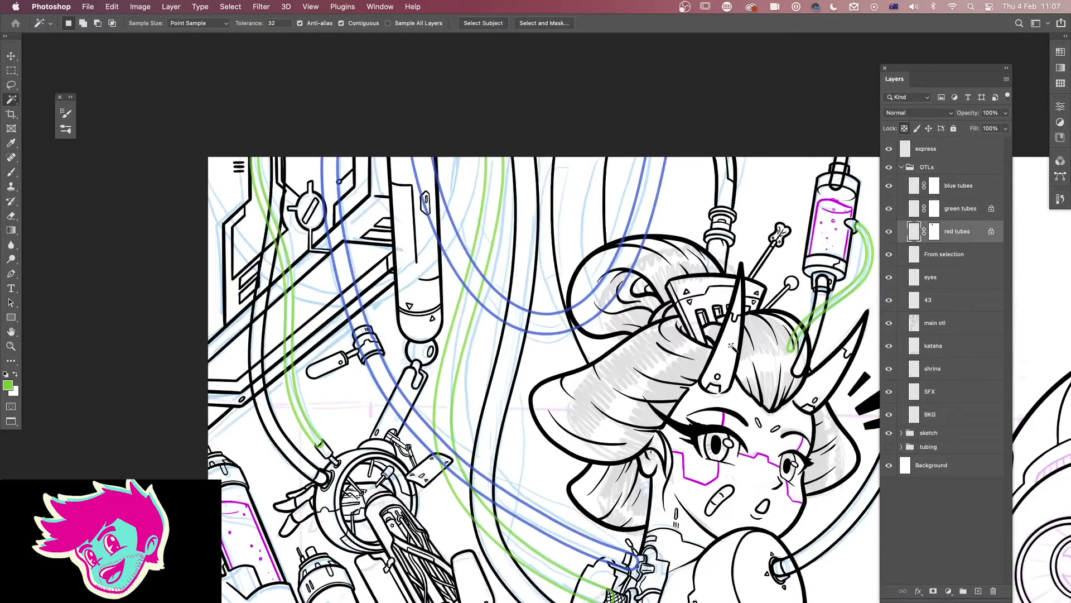
# Choose a red foreground colour and fill the red tubes layer's outlines with it.
pyautogui.click(8, 385)
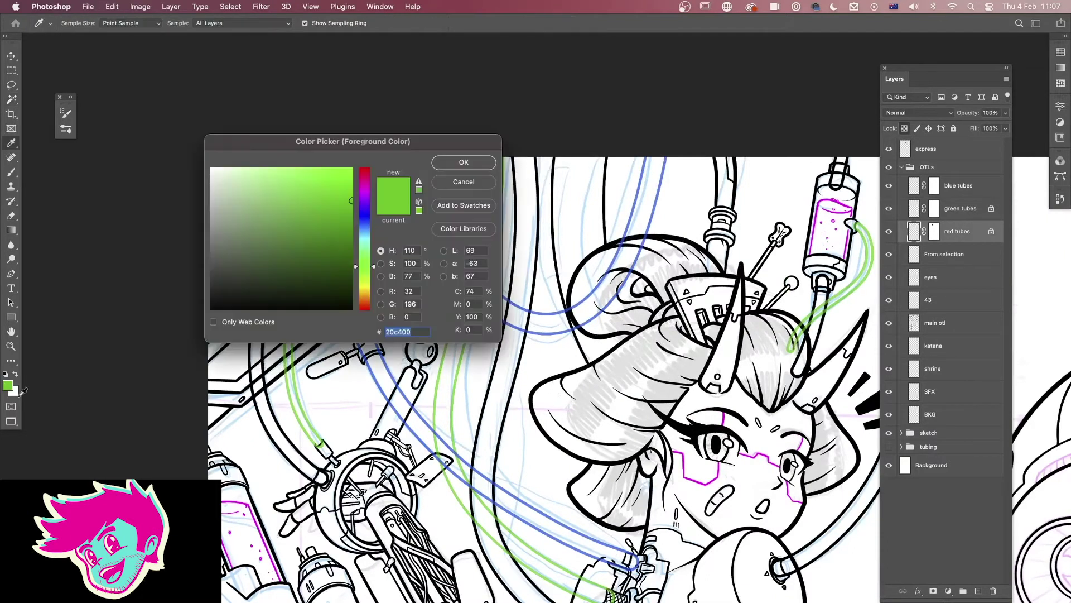
pyautogui.click(363, 298)
pyautogui.click(363, 307)
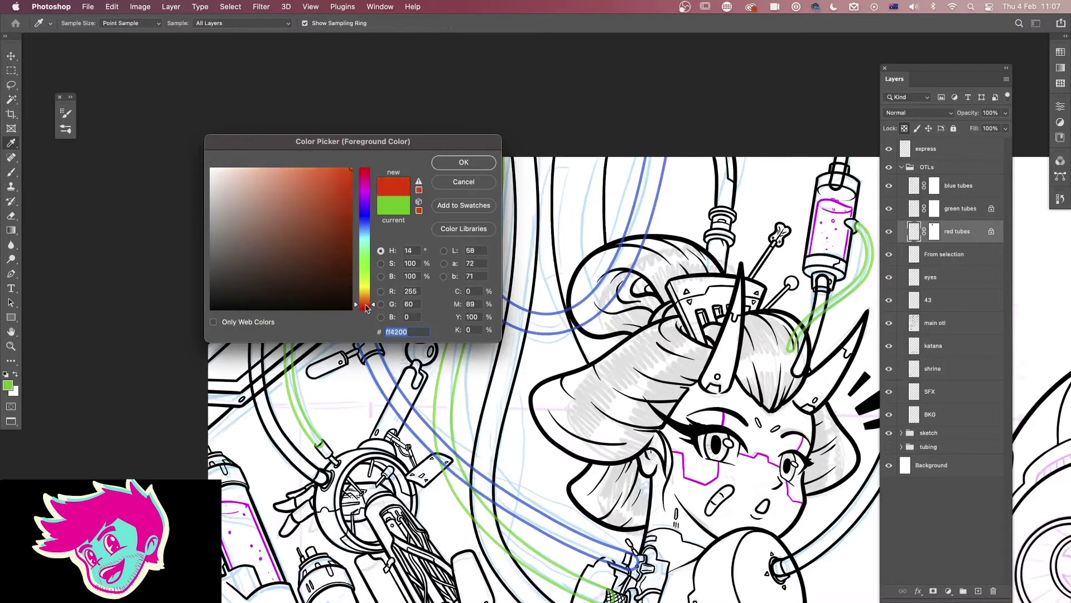
pyautogui.click(464, 161)
pyautogui.press('w')
pyautogui.hotkey('alt', 'BackSpace')
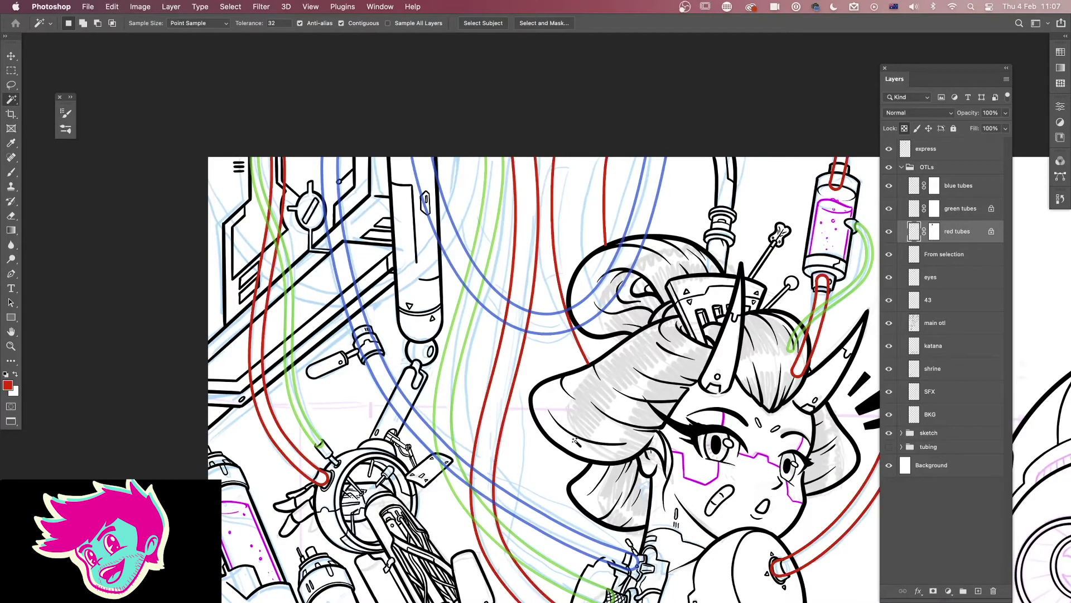
# Paint black on the blue tubes layer mask to hide the outlines crossing the large hanging cylinder beside the hair.
pyautogui.click(936, 211)
pyautogui.hscroll(5, 614, 432)
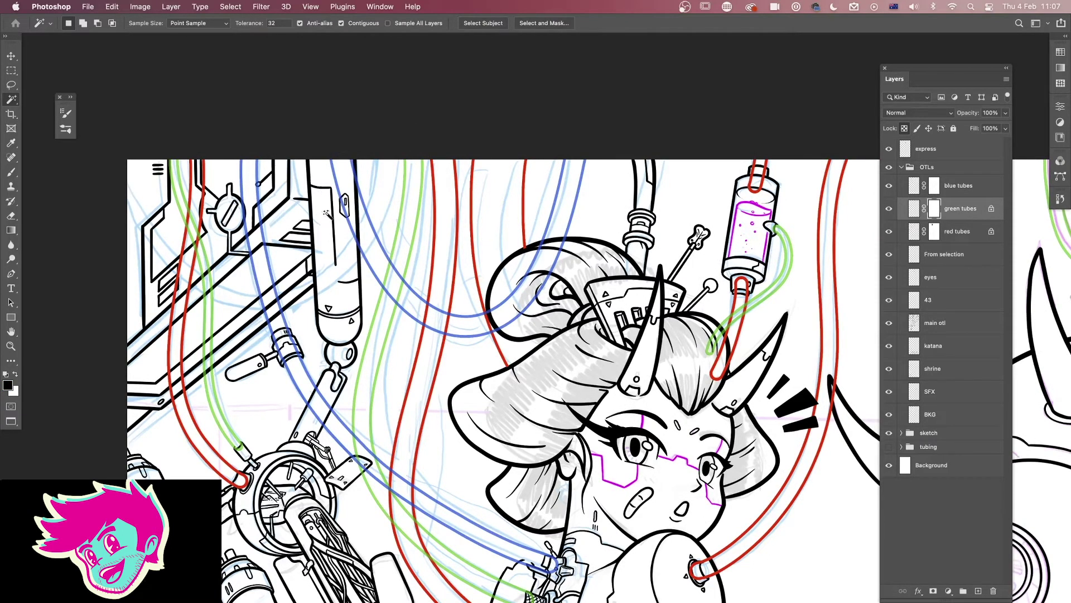
pyautogui.click(964, 191)
pyautogui.press('super+equal')
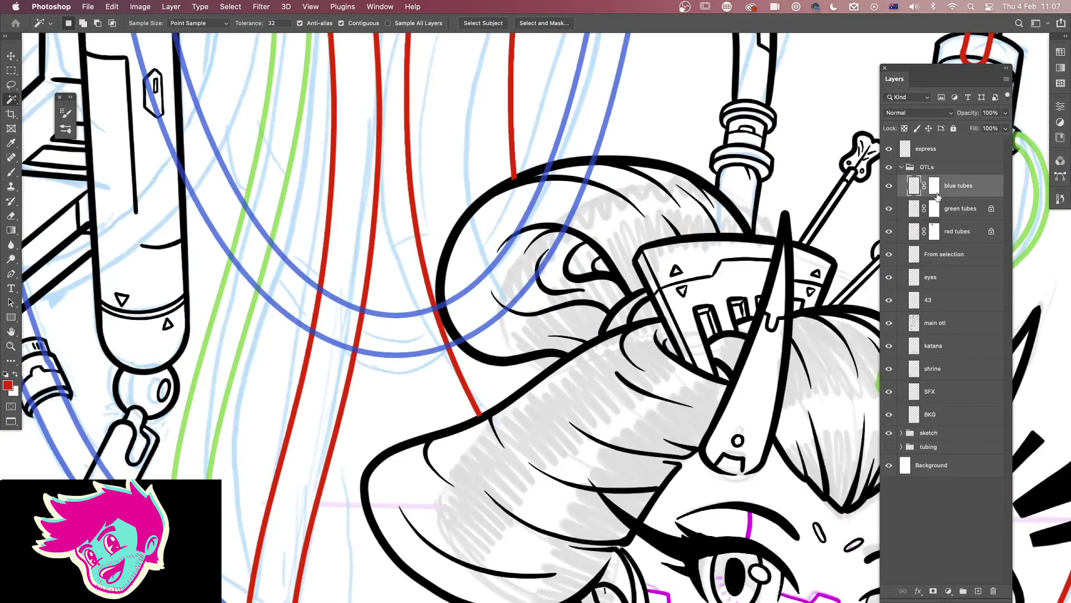
pyautogui.moveTo(485, 155); pyautogui.dragTo(578, 389)
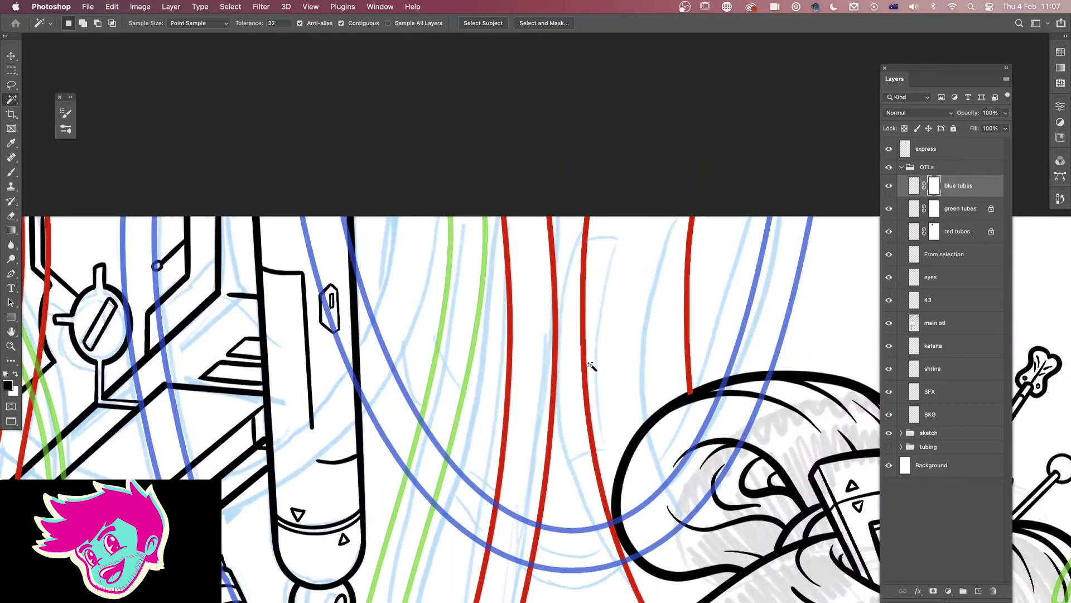
pyautogui.press('b')
pyautogui.moveTo(303, 211)
pyautogui.mouseDown()
pyautogui.moveTo(309, 273)
pyautogui.moveTo(322, 247)
pyautogui.moveTo(332, 269)
pyautogui.moveTo(353, 385)
pyautogui.mouseUp()
pyautogui.moveTo(342, 219)
pyautogui.mouseDown()
pyautogui.moveTo(343, 260)
pyautogui.moveTo(345, 232)
pyautogui.mouseUp()
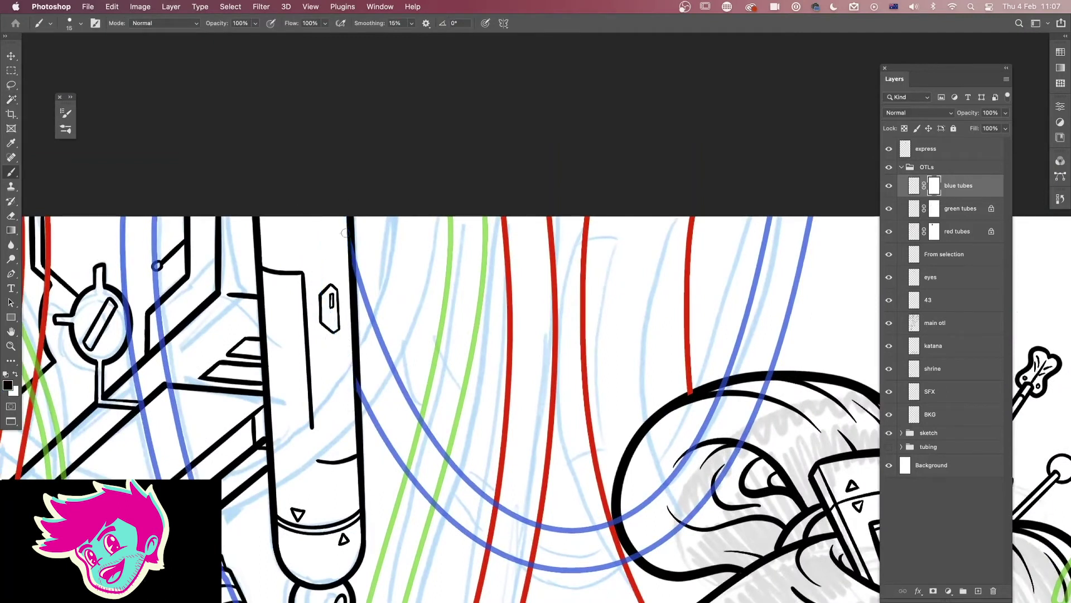
# Mask out the looping blue tube where it passes behind the pair of green outlines next to the cylinder.
pyautogui.scroll(-8, 577, 349)
pyautogui.hscroll(2, 577, 350)
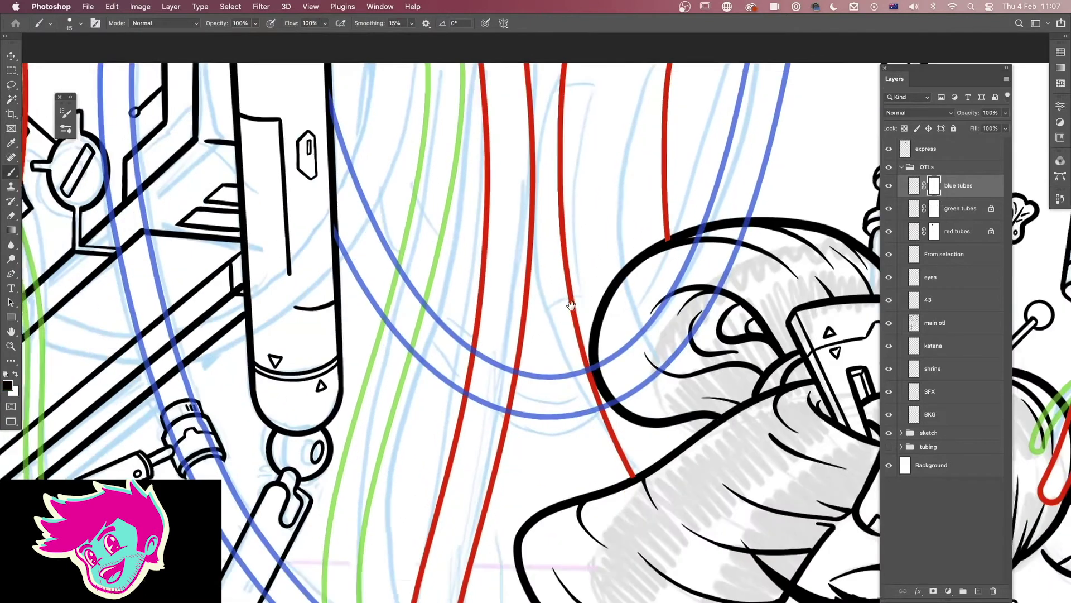
pyautogui.scroll(4, 613, 391)
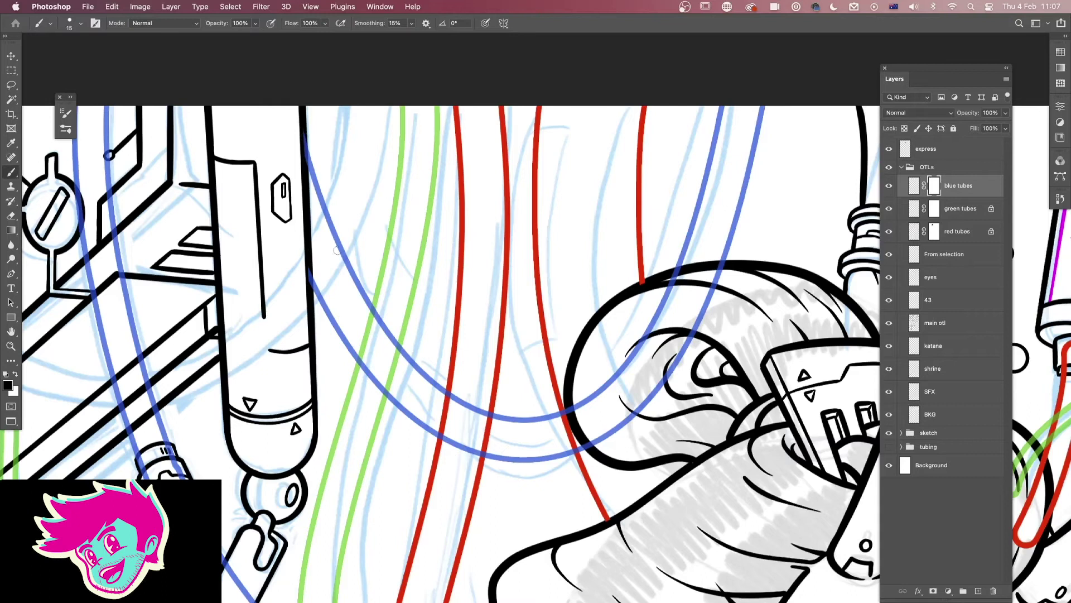
pyautogui.moveTo(620, 472)
pyautogui.mouseDown()
pyautogui.moveTo(631, 483)
pyautogui.moveTo(748, 409)
pyautogui.moveTo(692, 398)
pyautogui.mouseUp()
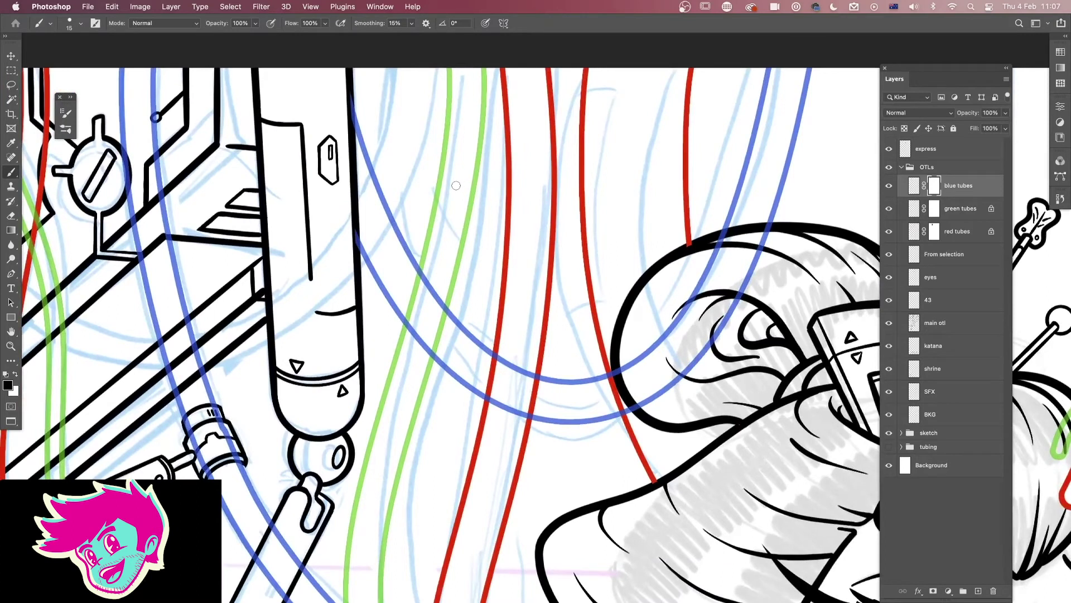
pyautogui.moveTo(424, 292); pyautogui.dragTo(410, 330)
pyautogui.moveTo(427, 293)
pyautogui.mouseDown()
pyautogui.moveTo(418, 340)
pyautogui.moveTo(441, 305)
pyautogui.moveTo(431, 337)
pyautogui.mouseUp()
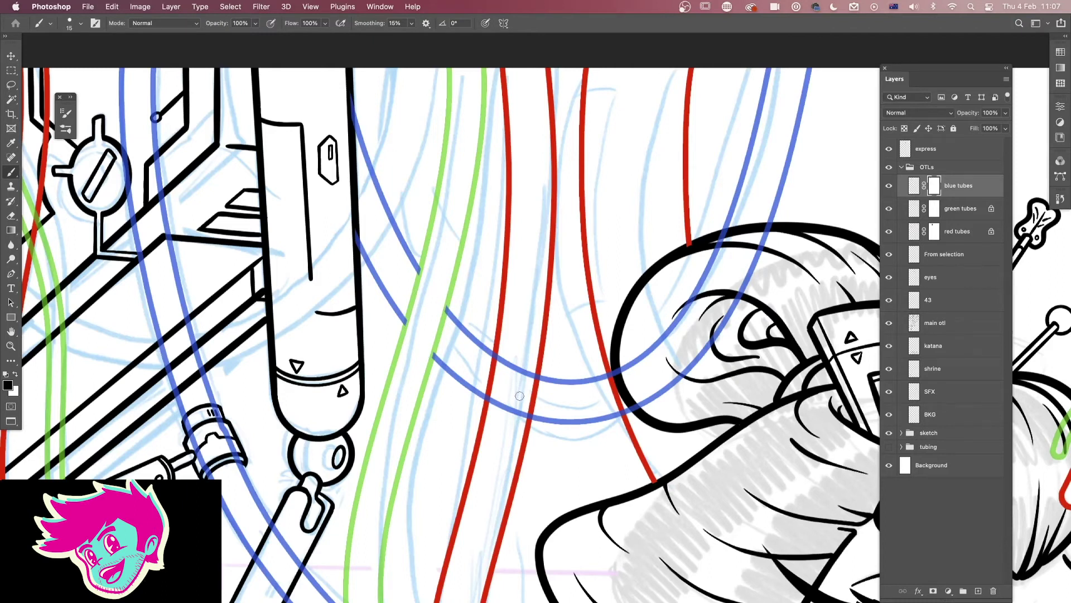
# Paint black on the red tubes layer mask to hide the red outlines inside the looping blue tube.
pyautogui.click(933, 232)
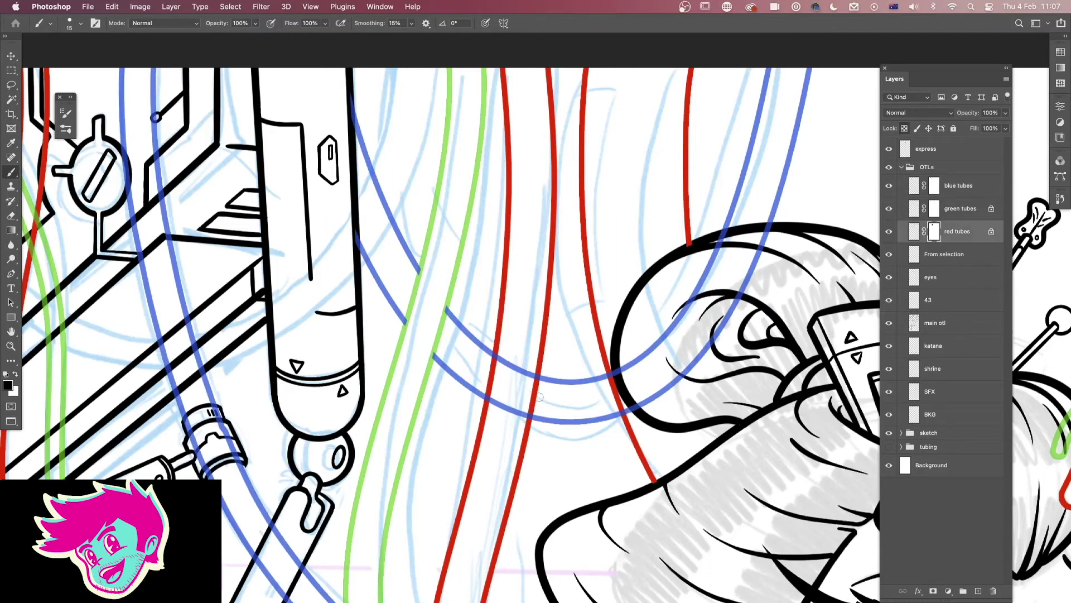
pyautogui.moveTo(539, 398)
pyautogui.mouseDown()
pyautogui.moveTo(493, 364)
pyautogui.moveTo(543, 385)
pyautogui.moveTo(473, 381)
pyautogui.mouseUp()
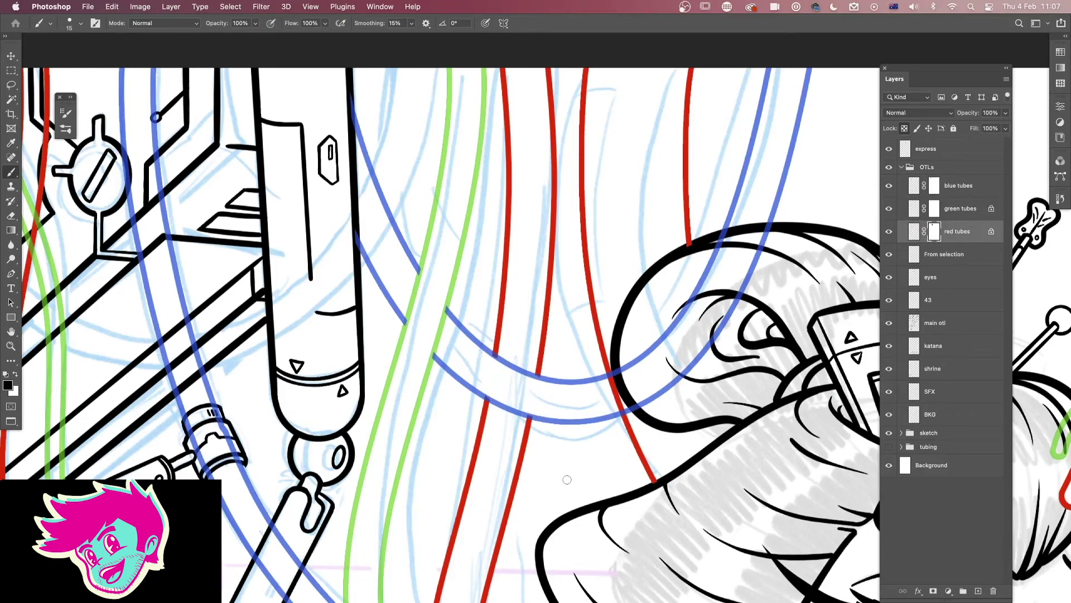
# Examine the coloured tubes across the illustration for crossings that still need masking.
pyautogui.press('super+minus')
pyautogui.press('super+minus')
pyautogui.press('super+minus')
pyautogui.press('super+minus')
pyautogui.press('super+equal')
pyautogui.press('super+equal')
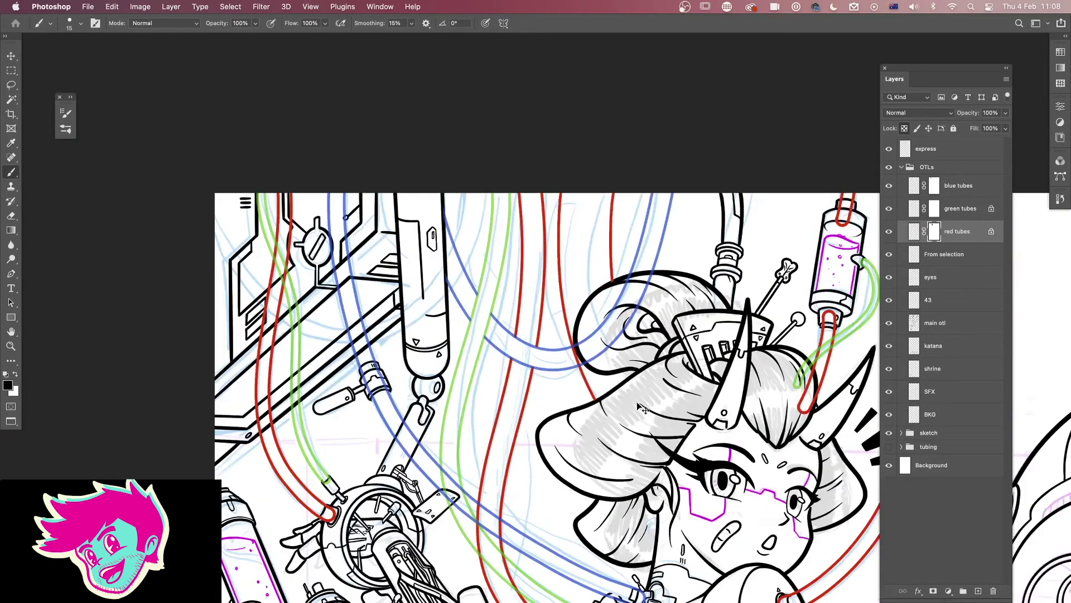
pyautogui.scroll(3, 650, 422)
pyautogui.moveTo(706, 407); pyautogui.dragTo(526, 432)
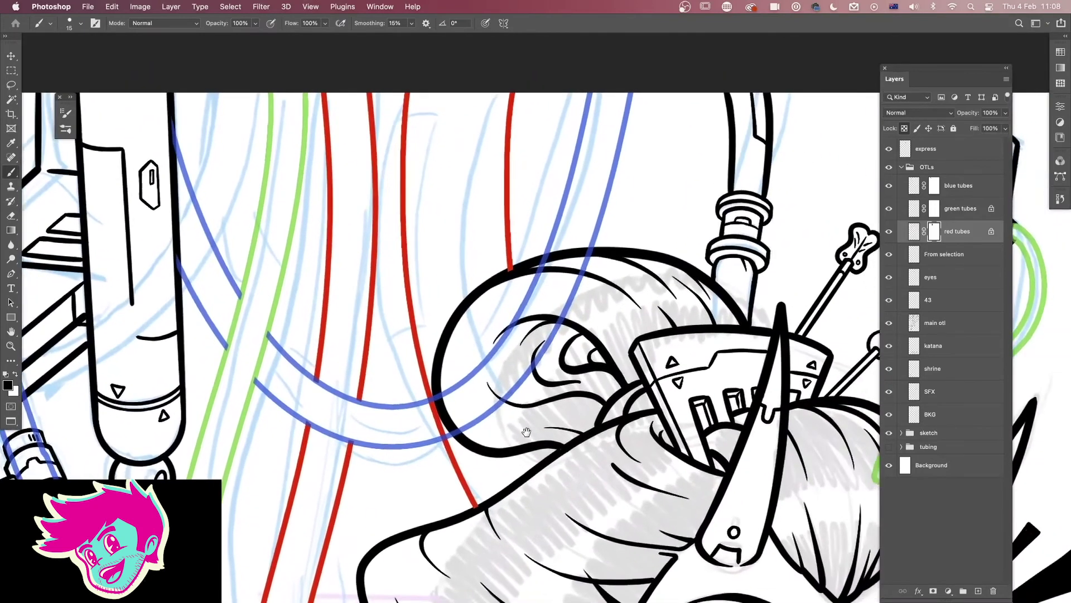
pyautogui.press('super+minus')
pyautogui.press('super+minus')
pyautogui.press('super+minus')
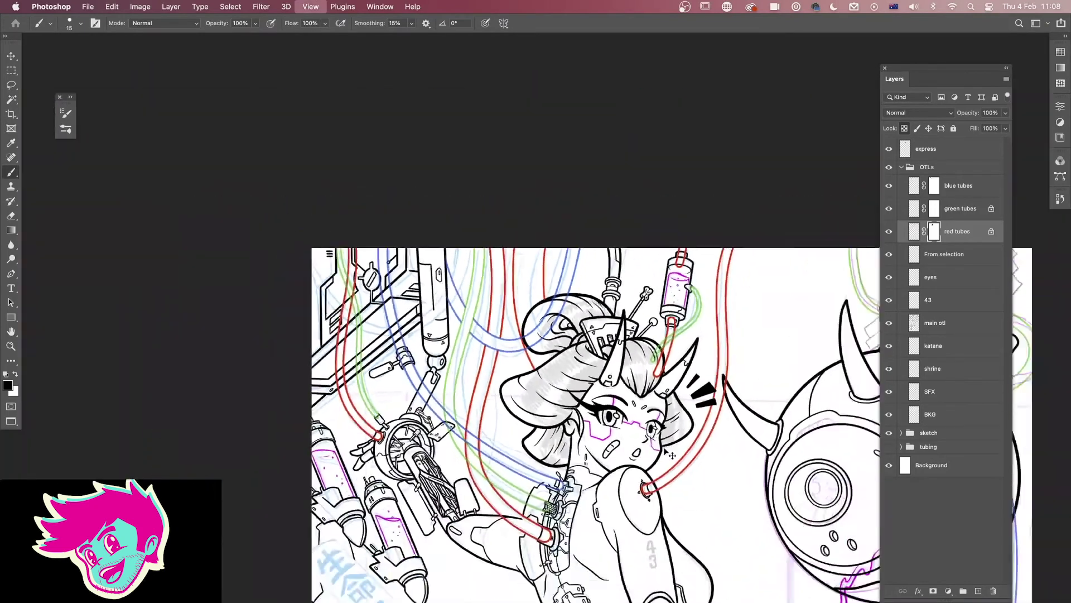
pyautogui.moveTo(604, 453); pyautogui.dragTo(570, 391)
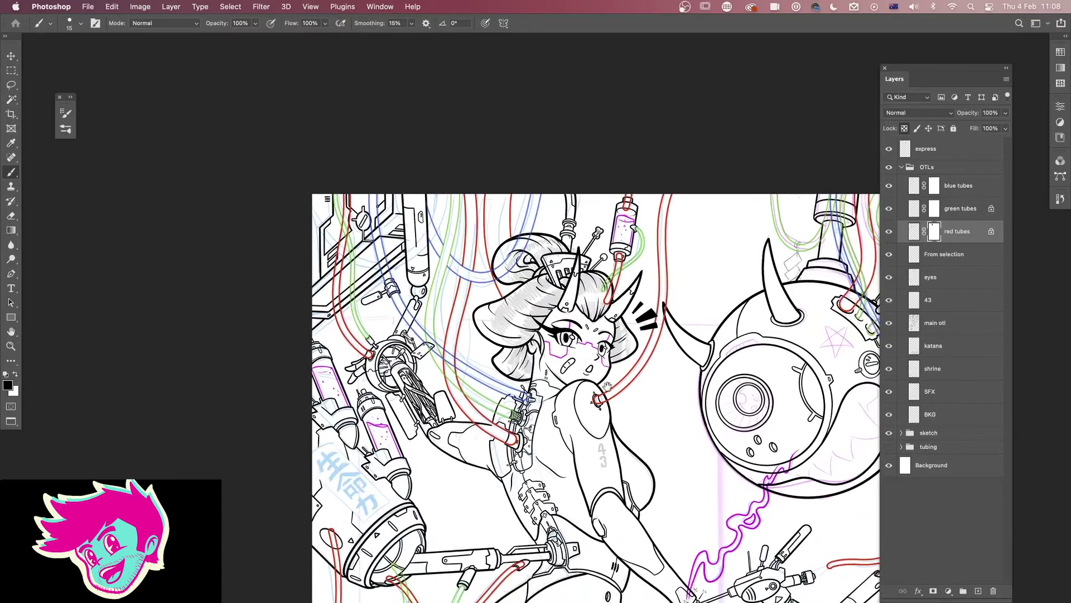
pyautogui.press('super+plus')
pyautogui.press('super+plus')
pyautogui.press('super+plus')
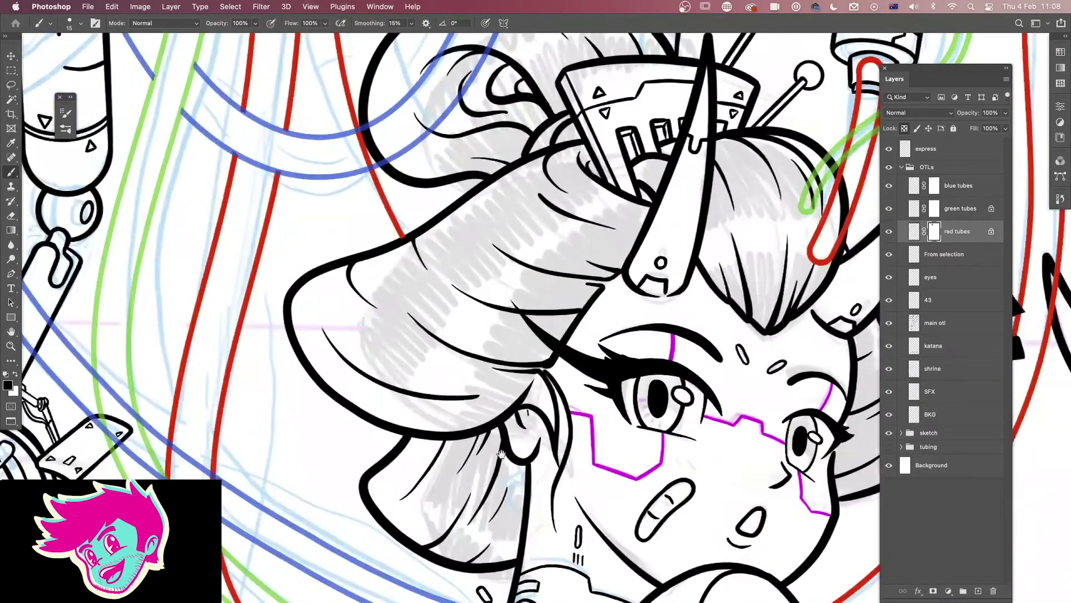
# Mask out the red tube's outlines where it passes behind the lower blue and green tubes near the android's back.
pyautogui.moveTo(497, 431)
pyautogui.mouseDown()
pyautogui.moveTo(695, 252)
pyautogui.moveTo(728, 237)
pyautogui.mouseUp()
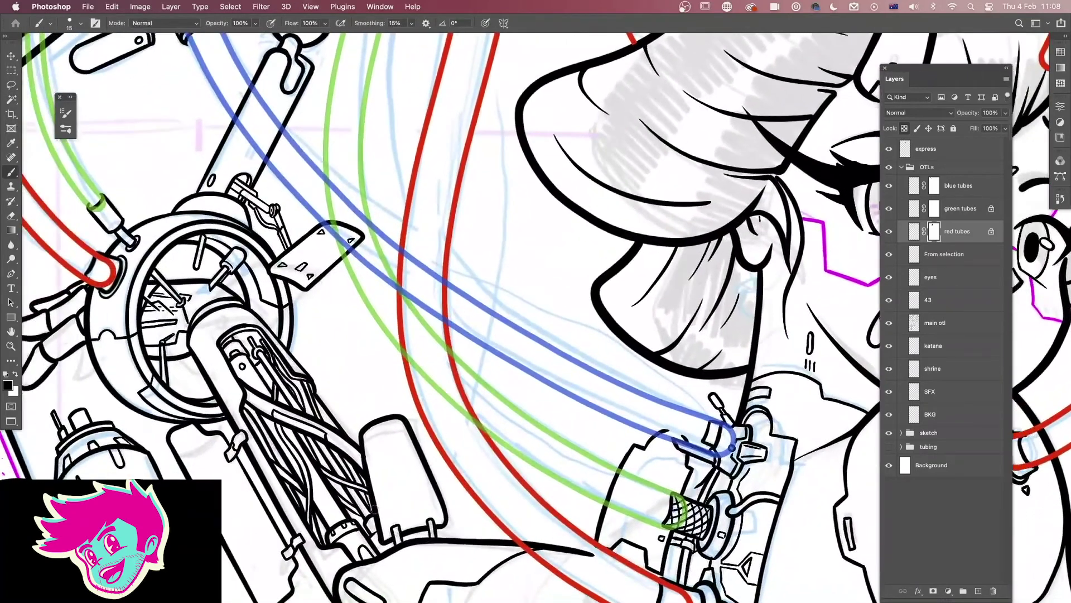
pyautogui.moveTo(561, 362); pyautogui.dragTo(529, 552)
pyautogui.moveTo(544, 399); pyautogui.dragTo(549, 289)
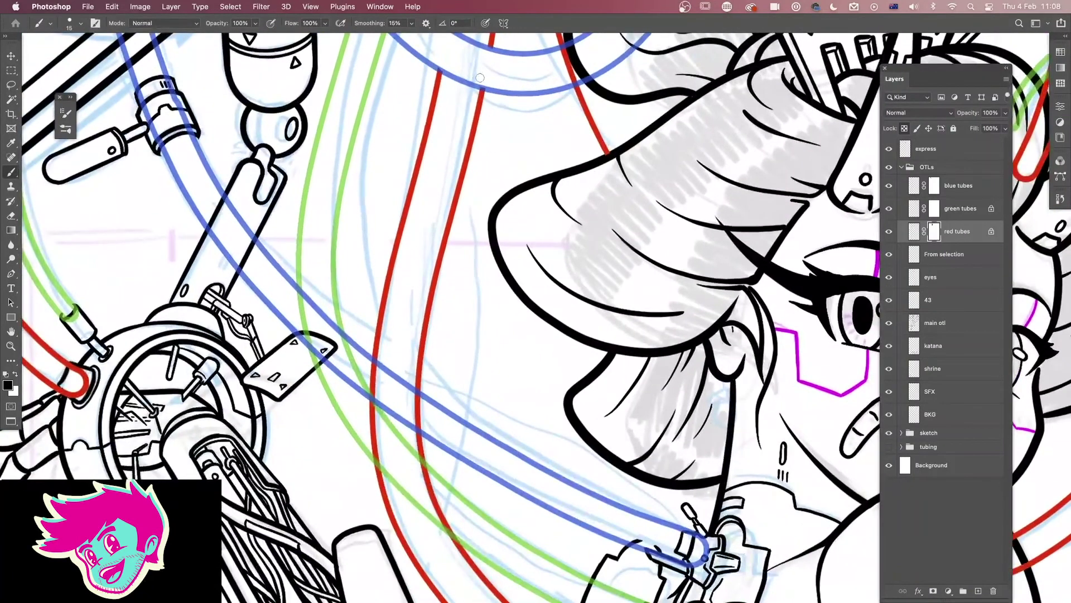
pyautogui.moveTo(498, 318); pyautogui.dragTo(479, 209)
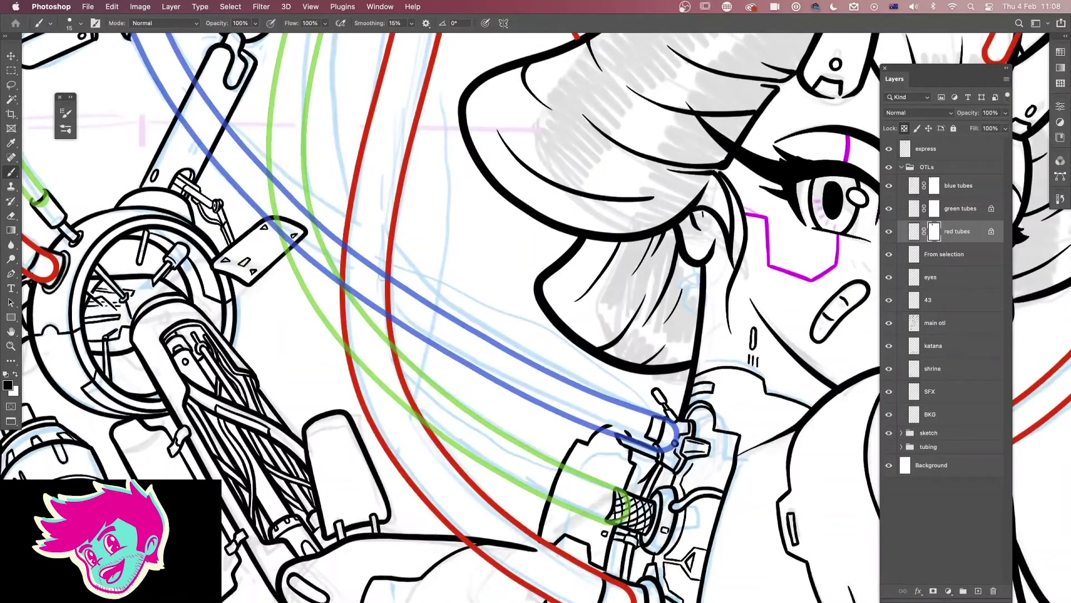
pyautogui.moveTo(393, 289)
pyautogui.mouseDown()
pyautogui.moveTo(352, 265)
pyautogui.moveTo(406, 308)
pyautogui.moveTo(374, 296)
pyautogui.mouseUp()
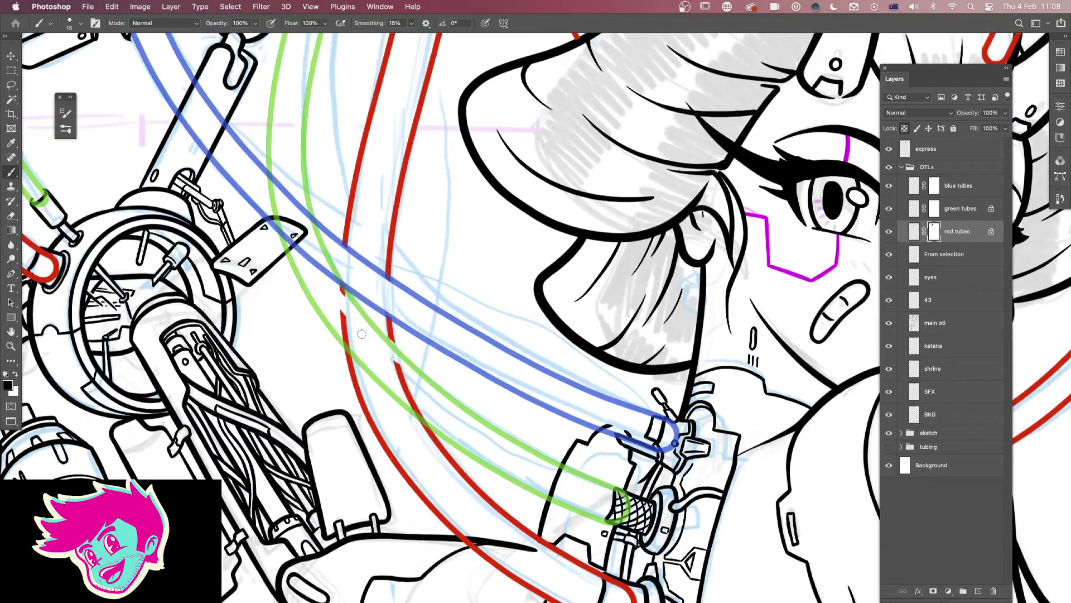
pyautogui.moveTo(362, 334)
pyautogui.mouseDown()
pyautogui.moveTo(397, 368)
pyautogui.moveTo(376, 321)
pyautogui.mouseUp()
pyautogui.press('x')
pyautogui.press('x')
pyautogui.moveTo(407, 372); pyautogui.dragTo(391, 365)
pyautogui.moveTo(344, 315); pyautogui.dragTo(347, 349)
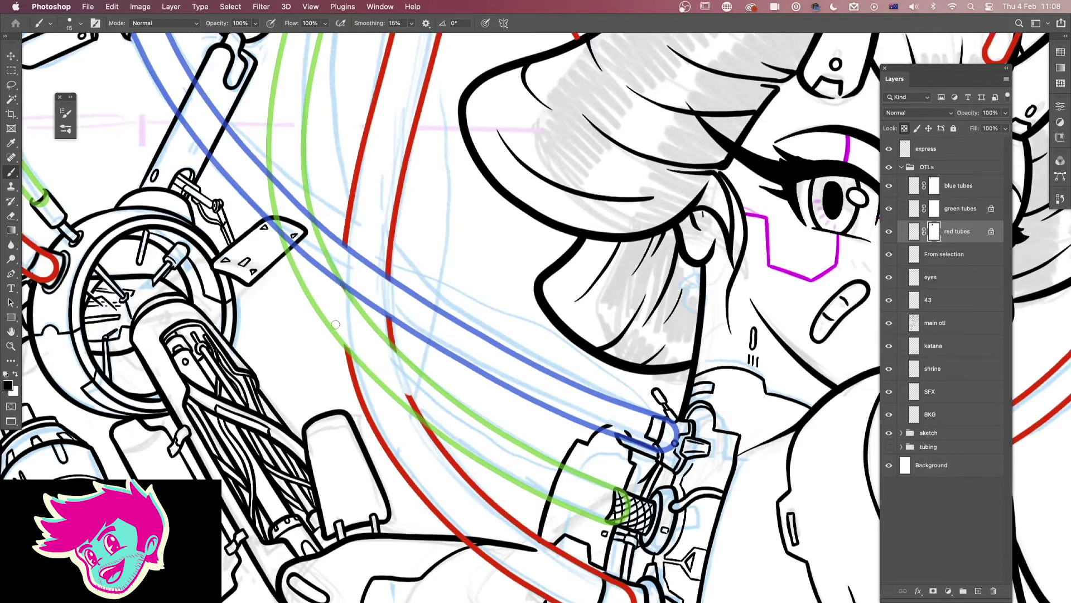
pyautogui.moveTo(406, 394)
pyautogui.mouseDown()
pyautogui.moveTo(428, 410)
pyautogui.moveTo(395, 391)
pyautogui.mouseUp()
pyautogui.moveTo(511, 355); pyautogui.dragTo(585, 472)
pyautogui.press('super+minus')
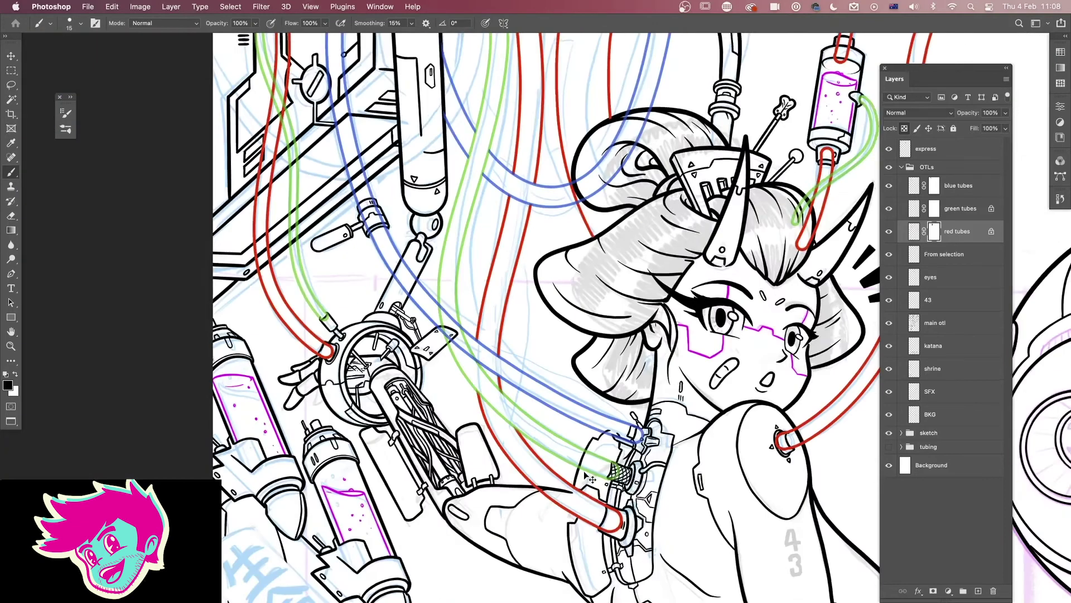
# Paint on the blue tubes layer mask to hide the lower blue outlines inside the green tube beside the mechanical arm.
pyautogui.press('super+plus')
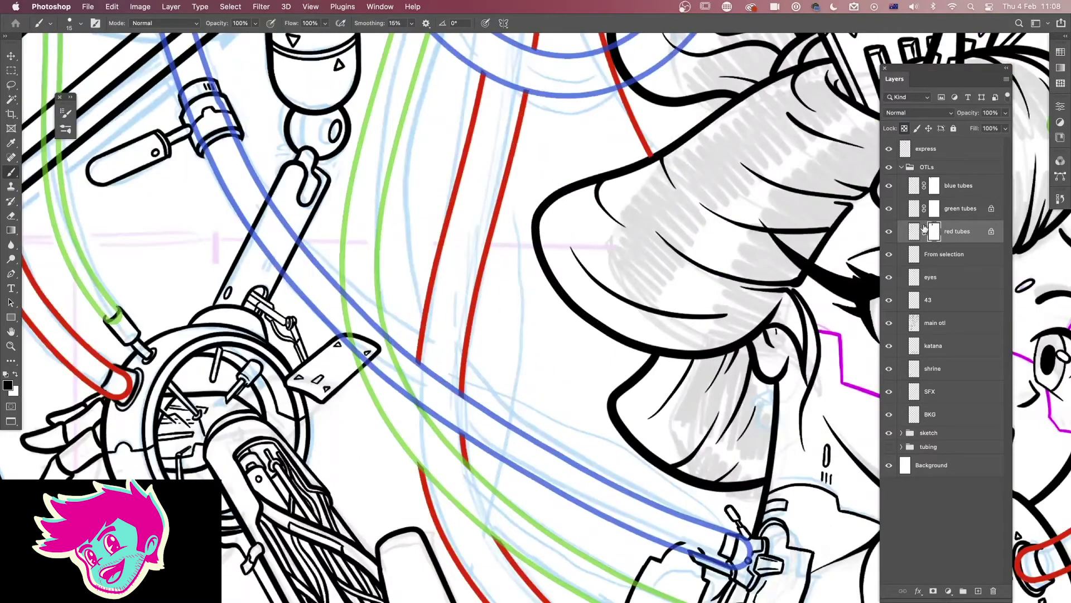
pyautogui.click(936, 190)
pyautogui.click(935, 189)
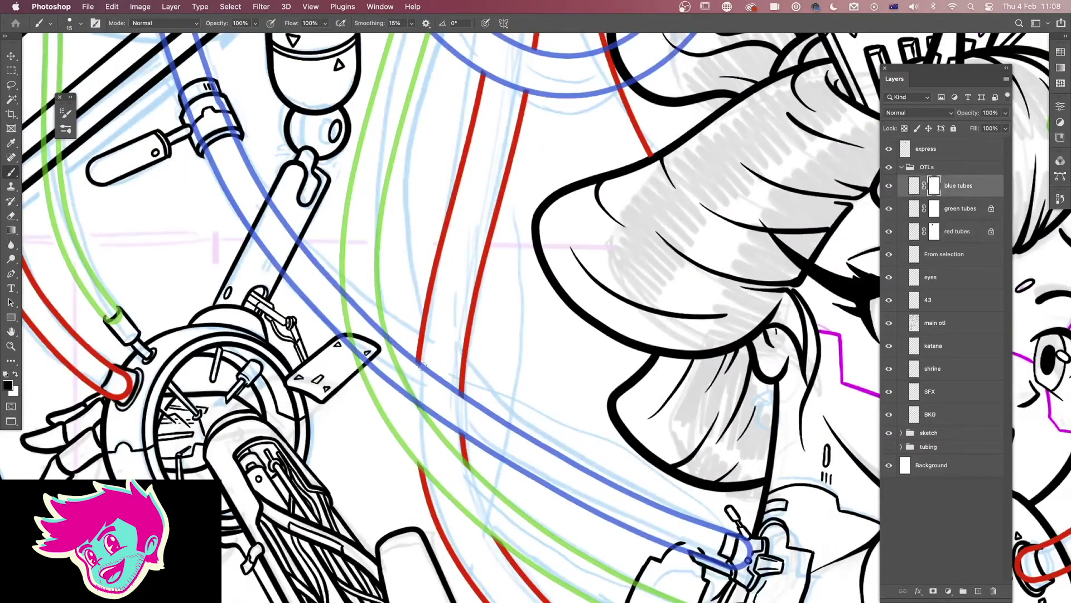
pyautogui.moveTo(380, 338)
pyautogui.mouseDown()
pyautogui.moveTo(408, 413)
pyautogui.moveTo(372, 314)
pyautogui.moveTo(416, 424)
pyautogui.moveTo(373, 326)
pyautogui.moveTo(394, 410)
pyautogui.moveTo(368, 369)
pyautogui.moveTo(346, 290)
pyautogui.mouseUp()
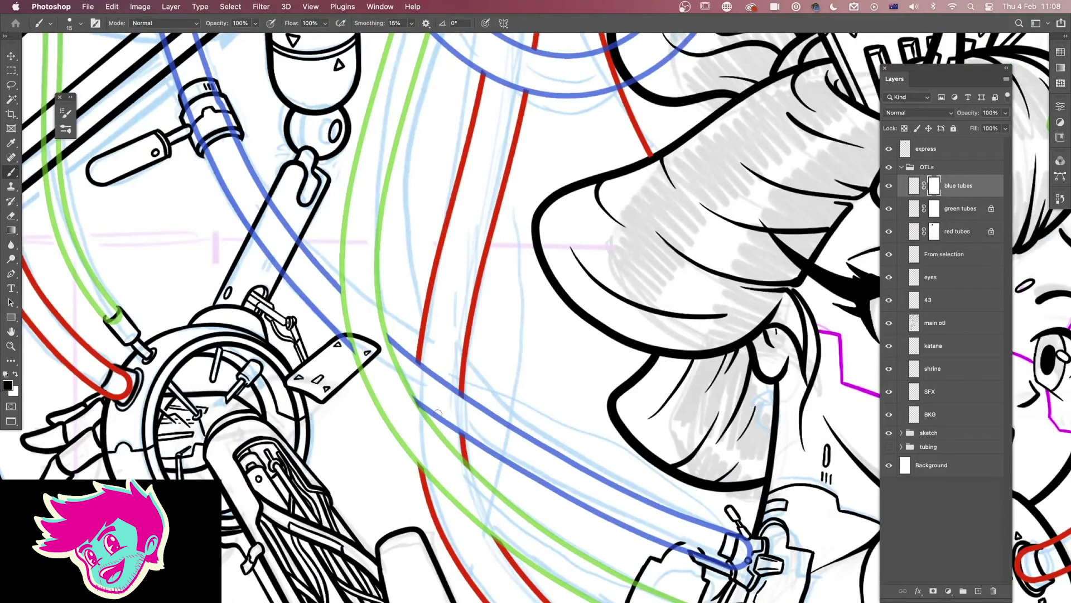
pyautogui.scroll(-8, 429, 445)
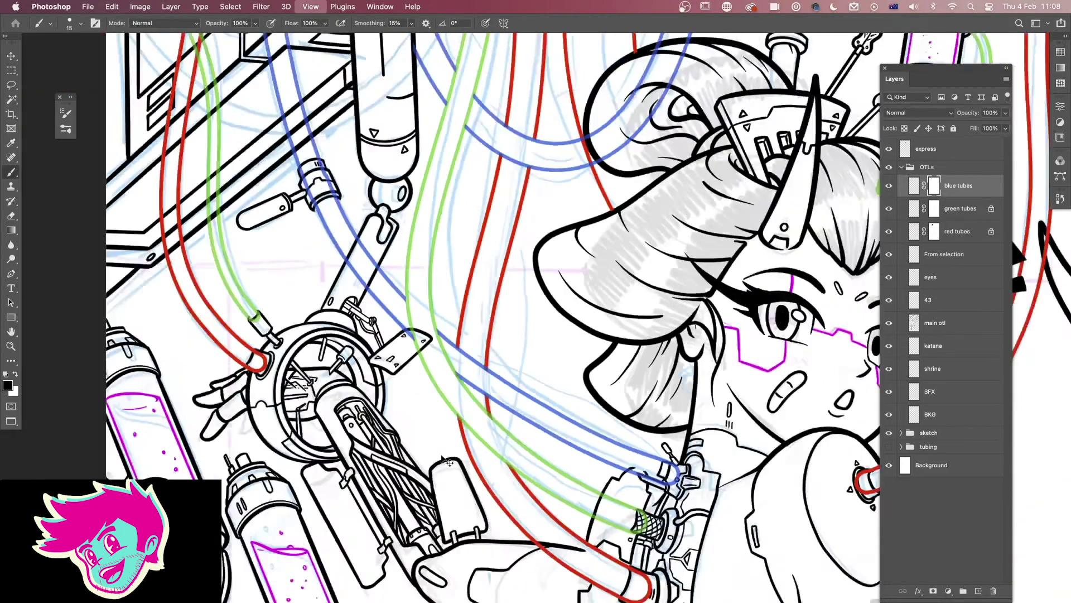
pyautogui.scroll(6, 621, 494)
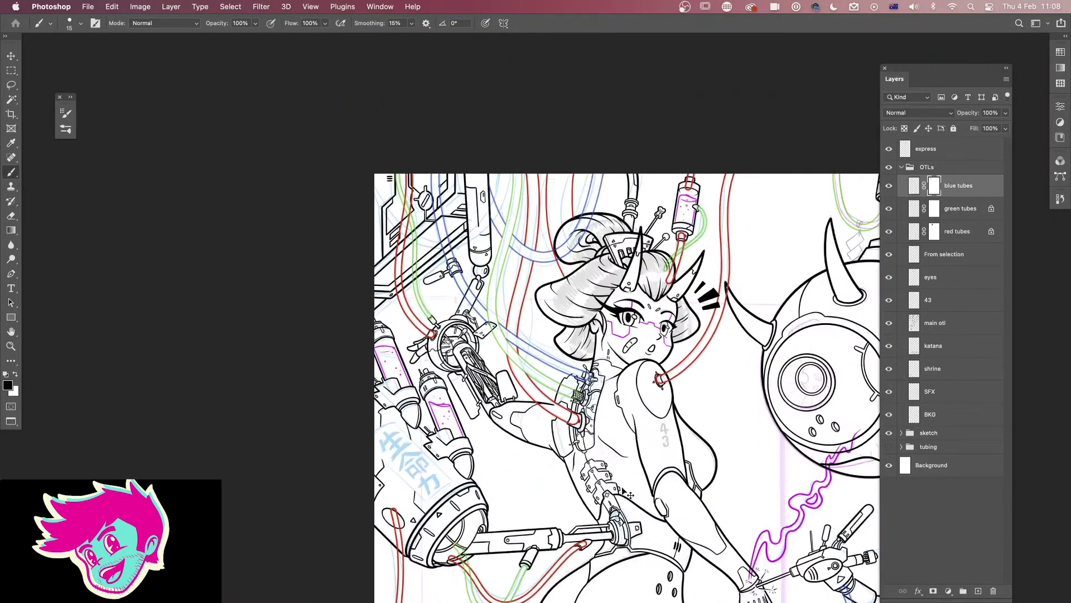
# Paint on the red tubes layer mask to hide the red outlines over the tube's connector on the android's back.
pyautogui.scroll(-5, 706, 512)
pyautogui.hscroll(2, 707, 513)
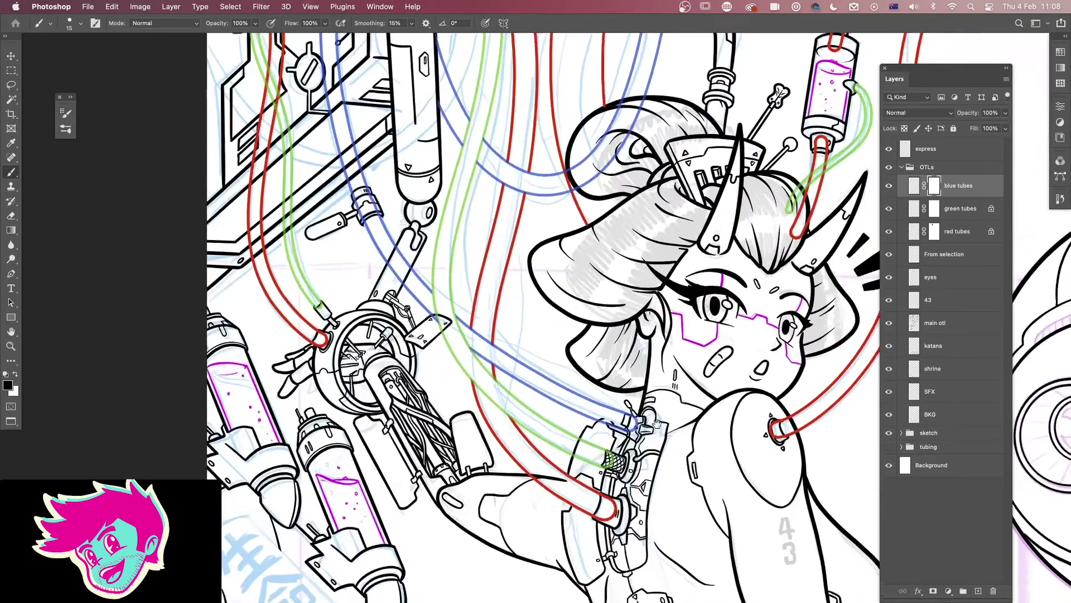
pyautogui.click(934, 232)
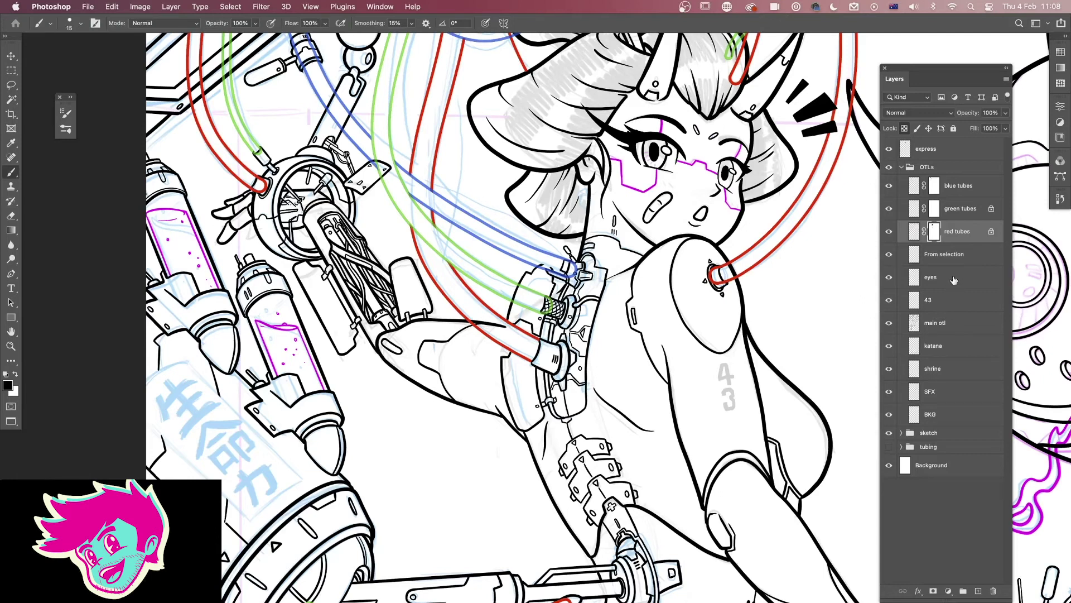
# Add a layer mask to main otl to hide the arm line inside the red tube, and mask the green tube's end at its back connector.
pyautogui.click(951, 331)
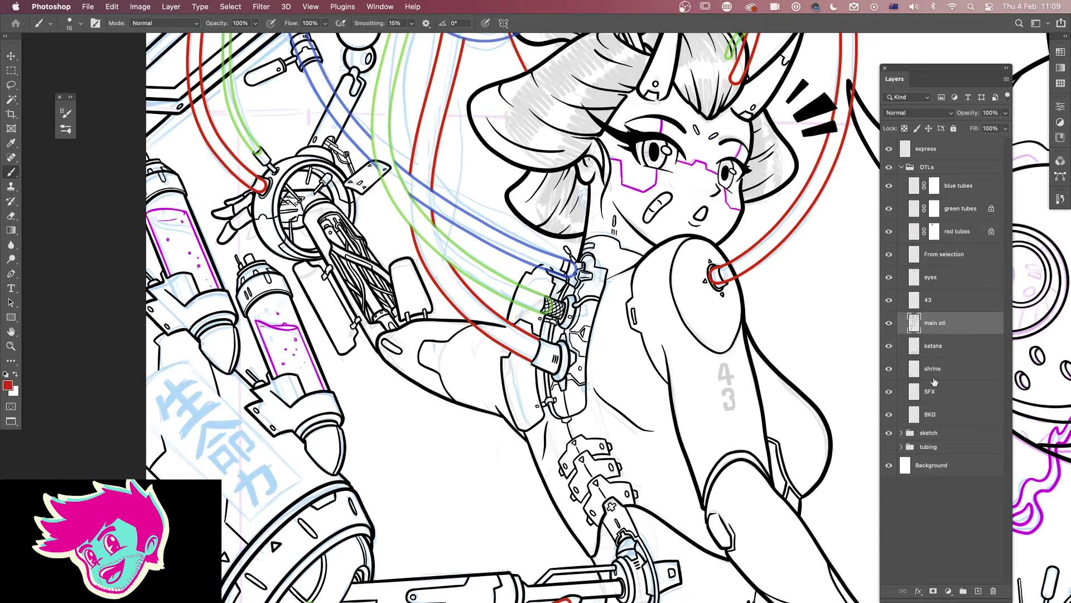
pyautogui.click(934, 591)
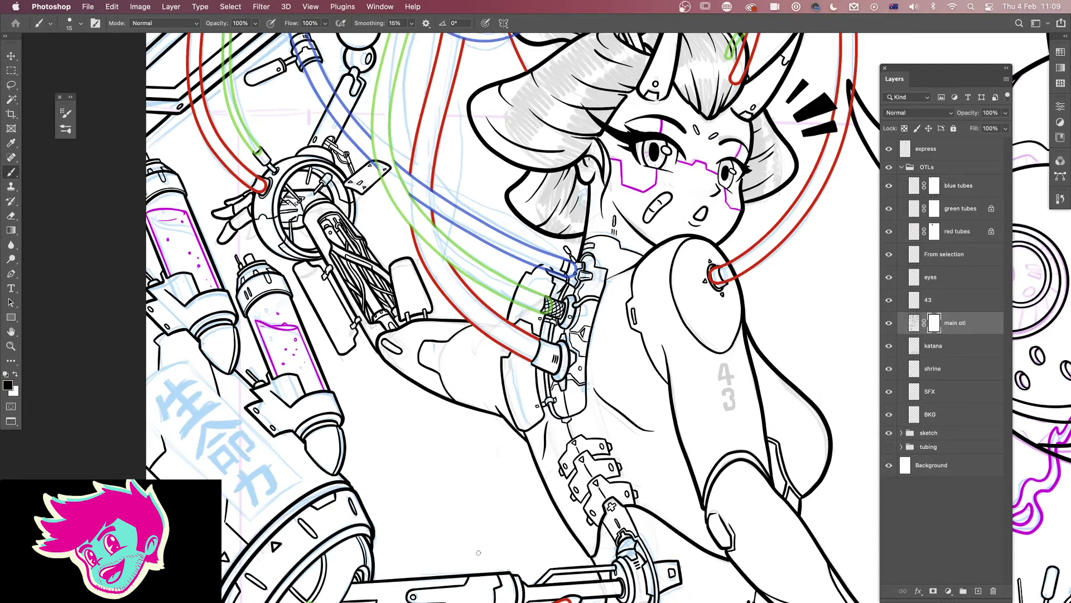
pyautogui.click(934, 209)
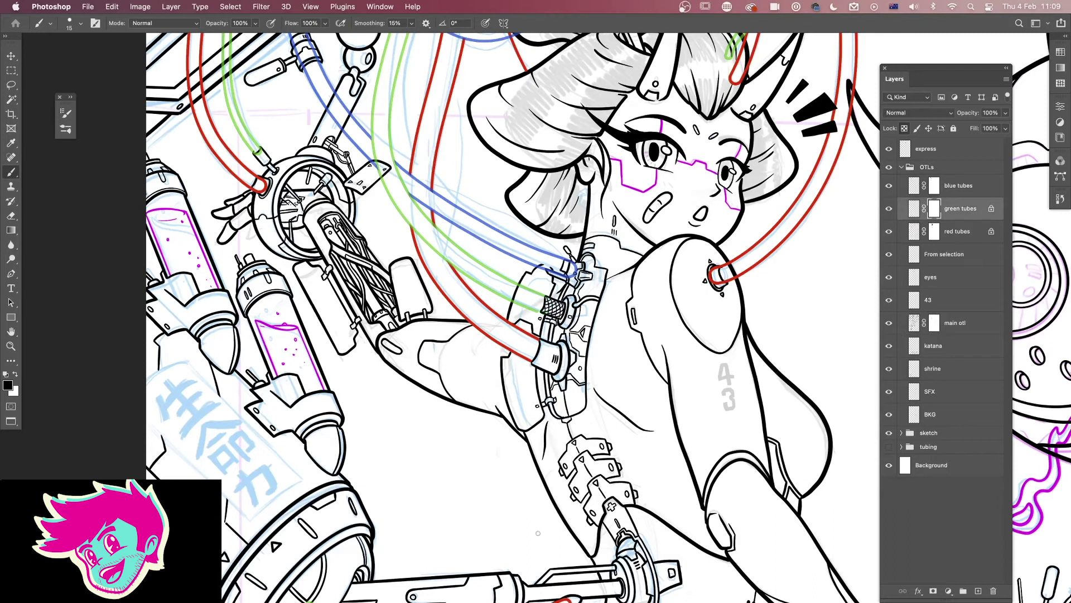
# Fill the red tubes layer's outlines with black, keeping its transparent pixels locked.
pyautogui.press('super+minus')
pyautogui.press('super+minus')
pyautogui.press('super+minus')
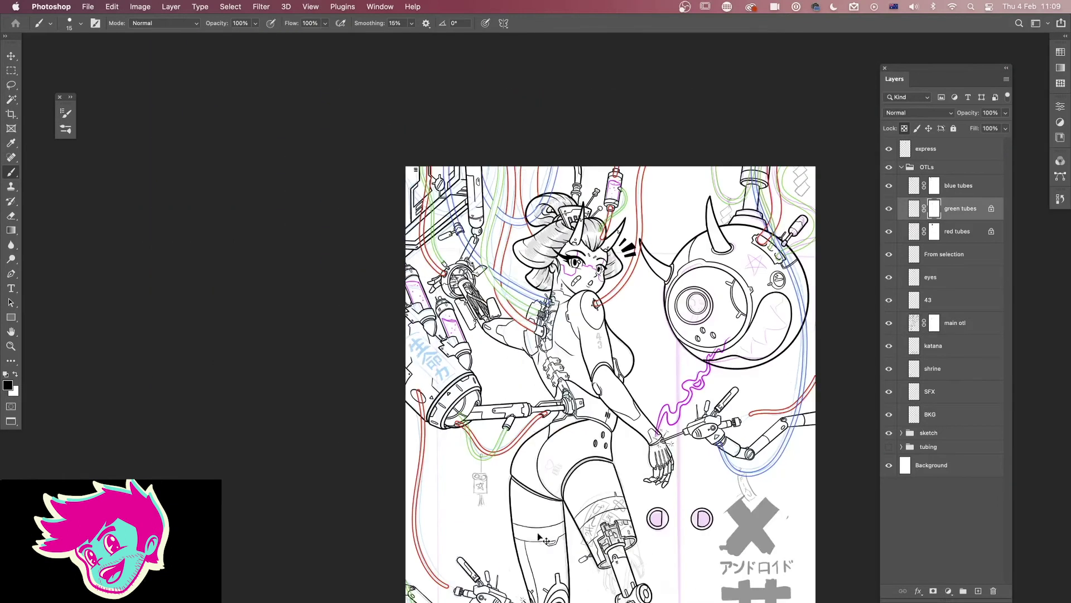
pyautogui.click(918, 231)
pyautogui.press('d')
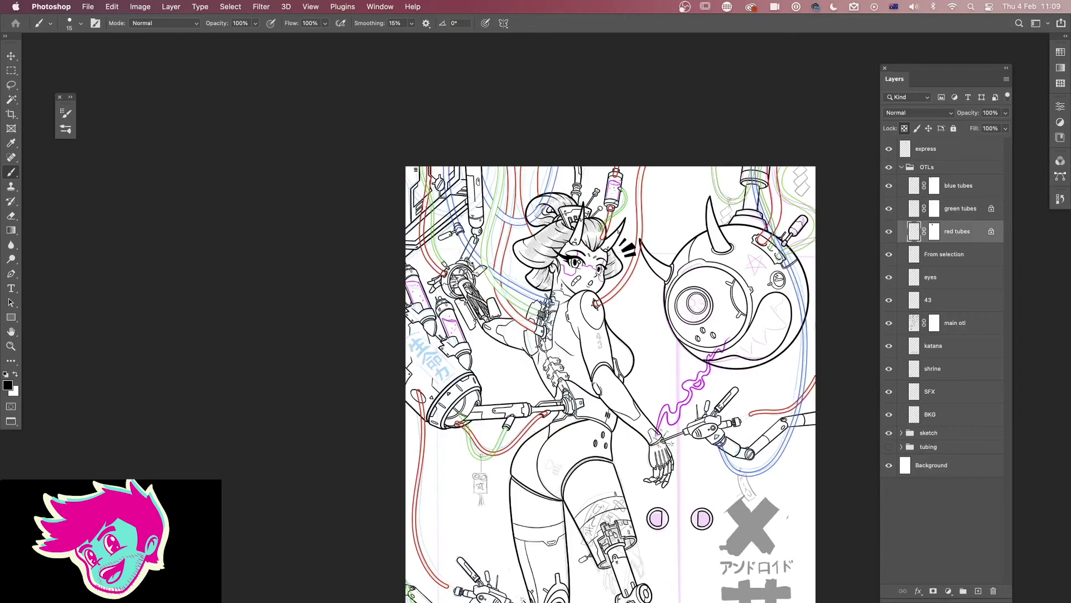
pyautogui.press('/')
pyautogui.hotkey('alt', 'BackSpace')
pyautogui.press('super+z')
pyautogui.click(905, 128)
pyautogui.hotkey('alt', 'BackSpace')
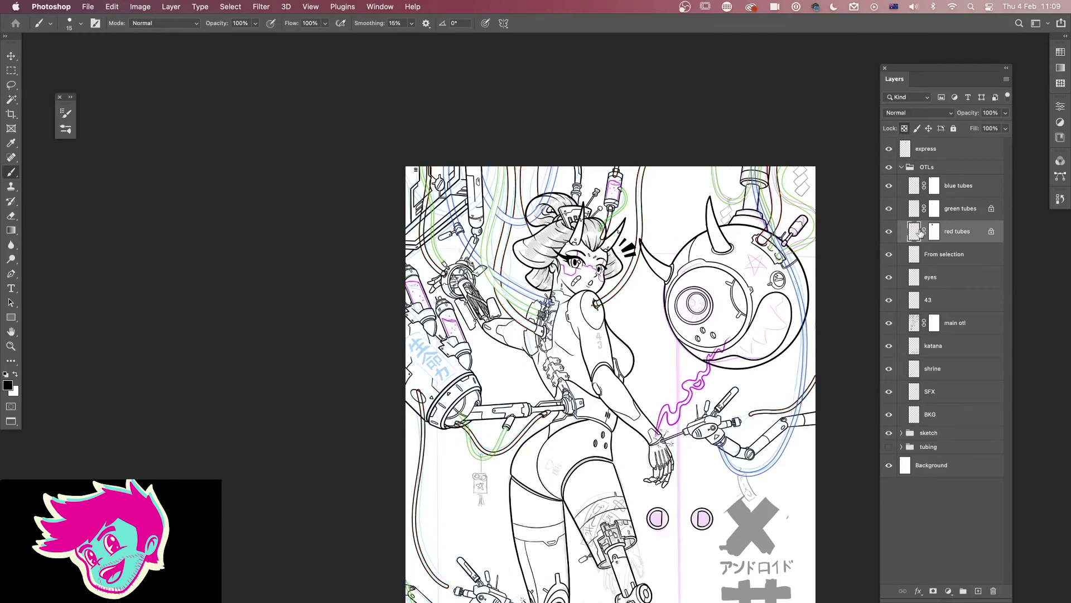
# Lock the blue tubes layer's transparency and fill the blue and green tube outlines with black.
pyautogui.click(915, 211)
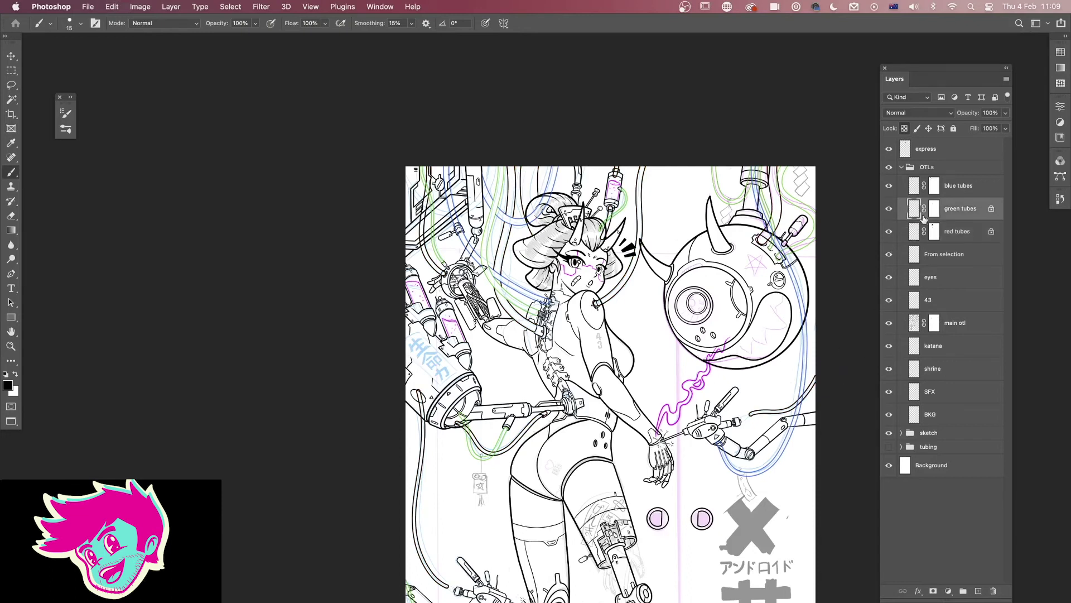
pyautogui.click(905, 128)
pyautogui.press('/')
pyautogui.press('/')
pyautogui.press('/')
pyautogui.click(915, 188)
pyautogui.press('/')
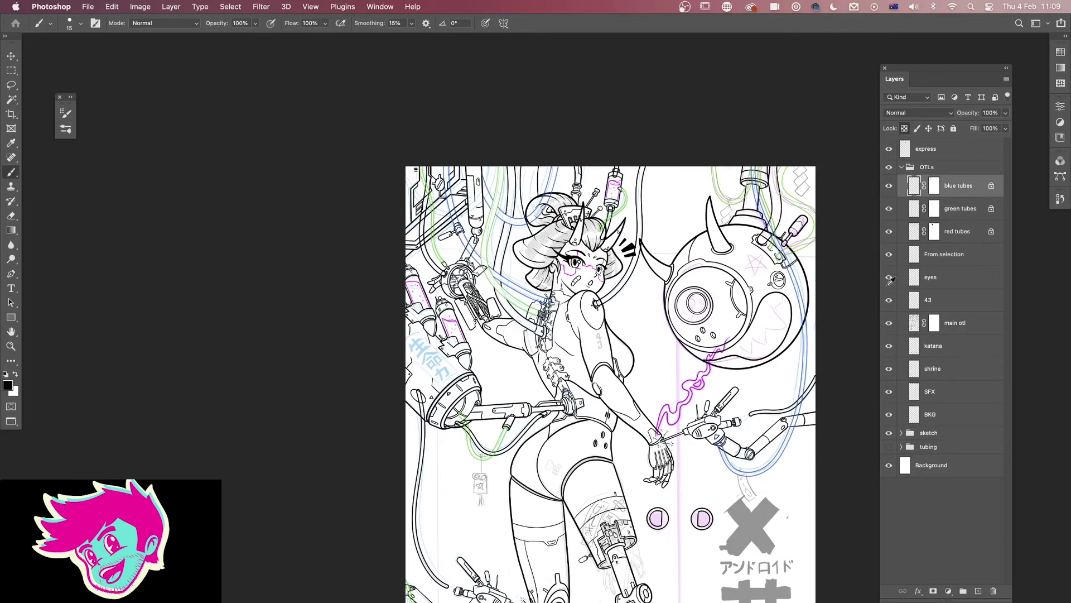
pyautogui.hotkey('alt', 'BackSpace')
pyautogui.click(913, 216)
pyautogui.hotkey('alt', 'BackSpace')
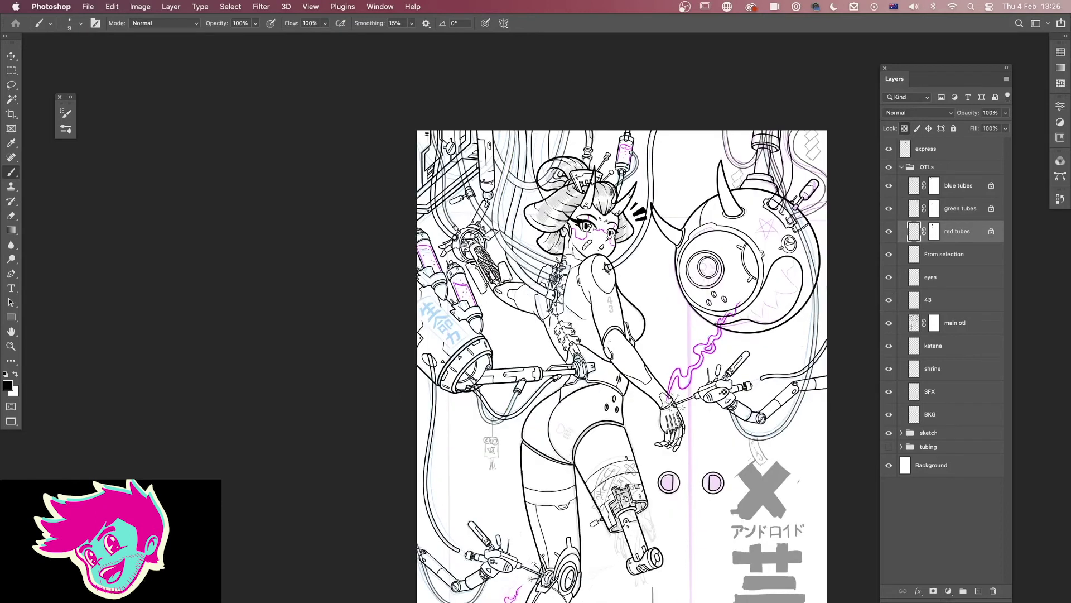
# Unlock the red tubes layer and brush black collar lines across the thick tube near its connector on the android's back.
pyautogui.press('super+plus')
pyautogui.press('super+plus')
pyautogui.press('super+plus')
pyautogui.moveTo(670, 304)
pyautogui.mouseDown()
pyautogui.moveTo(565, 475)
pyautogui.moveTo(524, 521)
pyautogui.mouseUp()
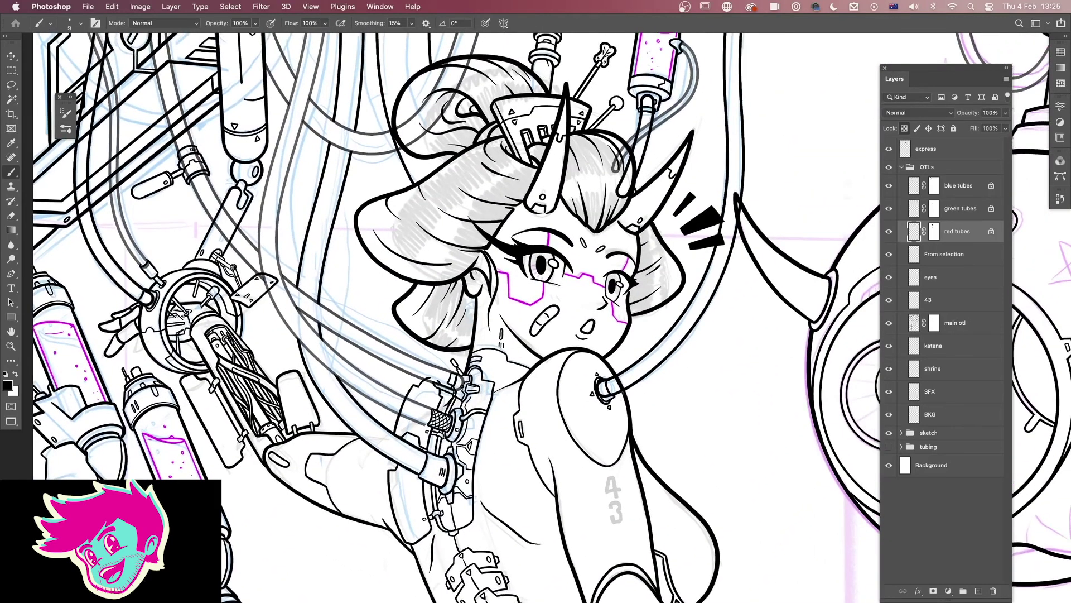
pyautogui.press('v')
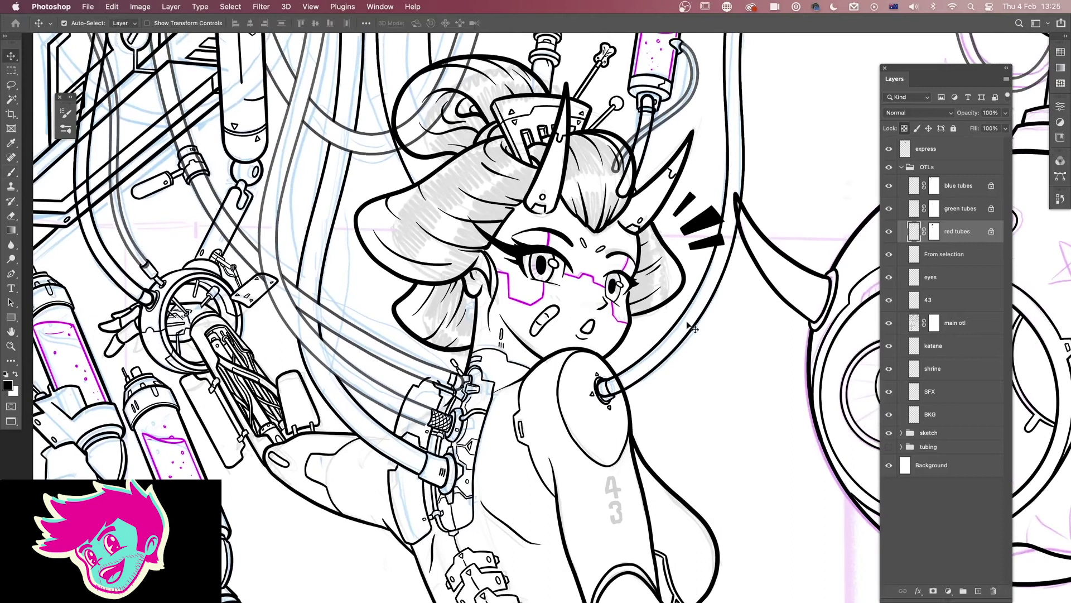
pyautogui.hscroll(-5, 564, 380)
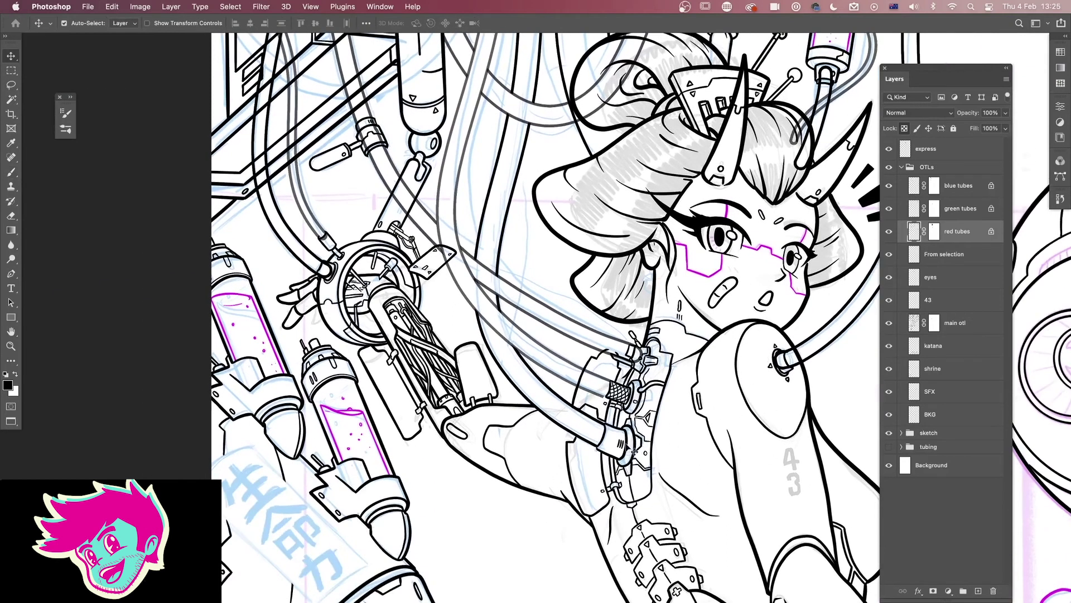
pyautogui.press('b')
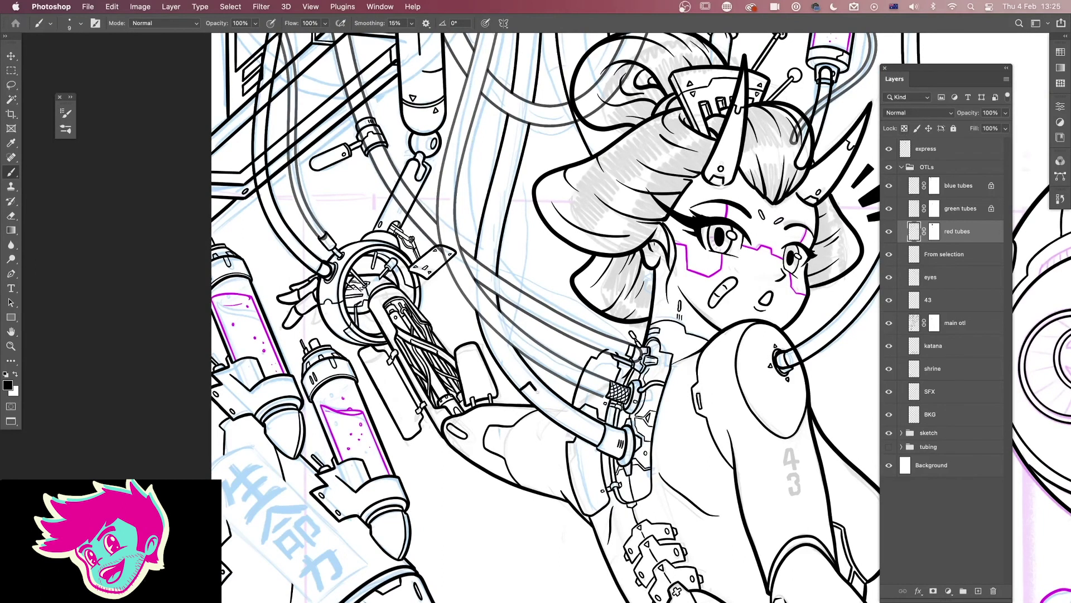
pyautogui.moveTo(534, 389); pyautogui.dragTo(558, 411)
pyautogui.moveTo(565, 490); pyautogui.dragTo(421, 492)
pyautogui.press('super+minus')
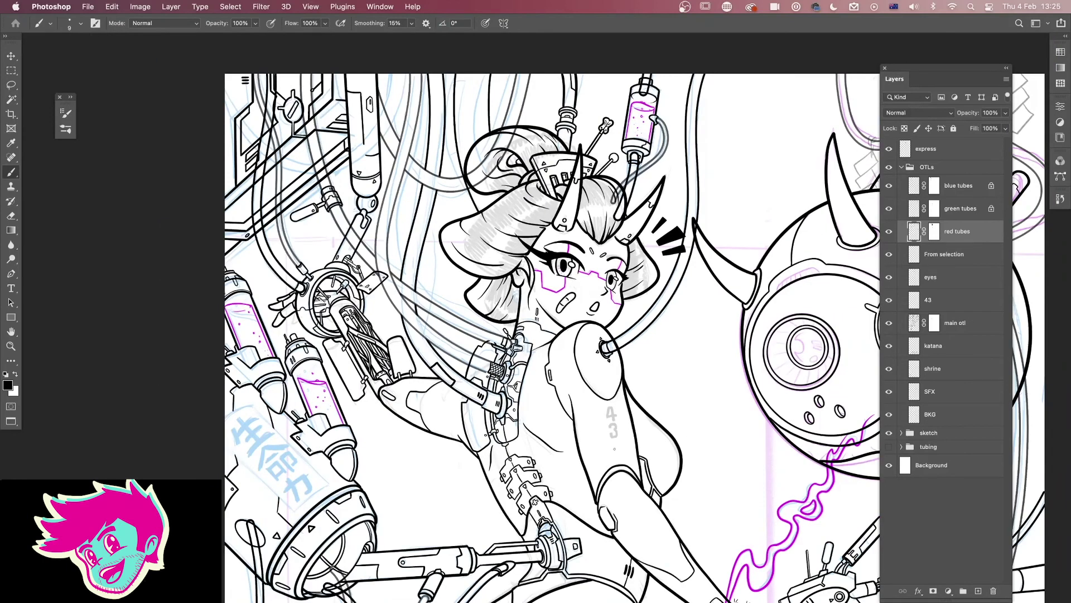
pyautogui.scroll(-6, 628, 457)
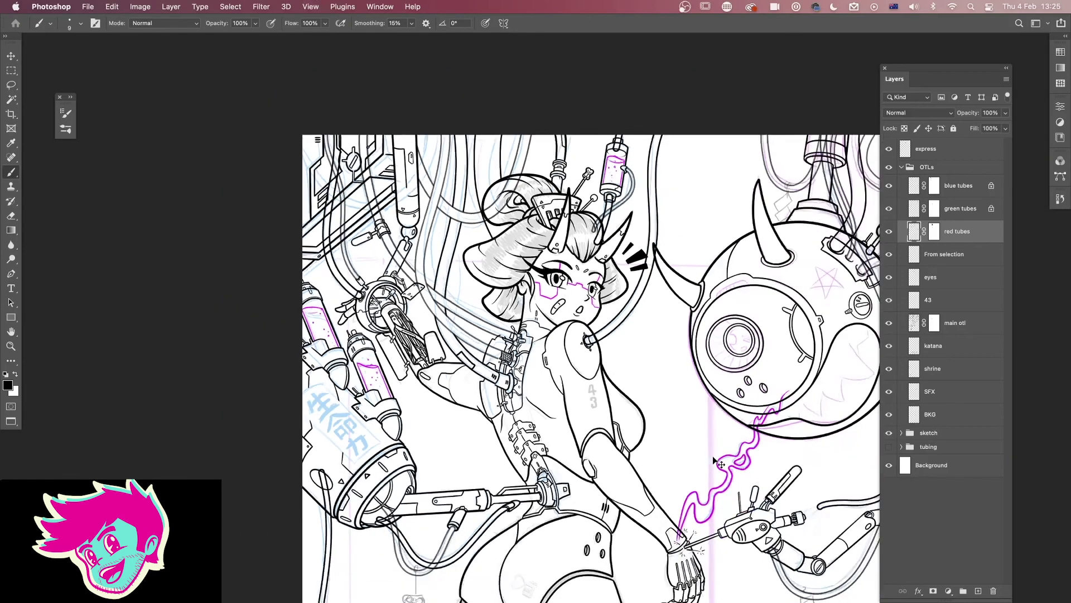
pyautogui.moveTo(621, 322); pyautogui.dragTo(609, 292)
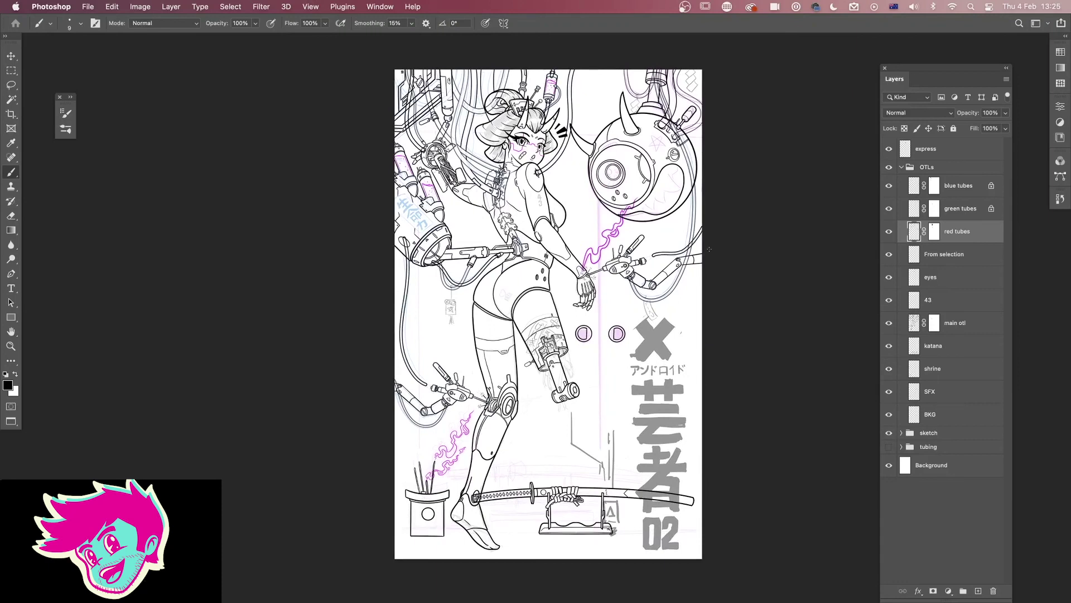